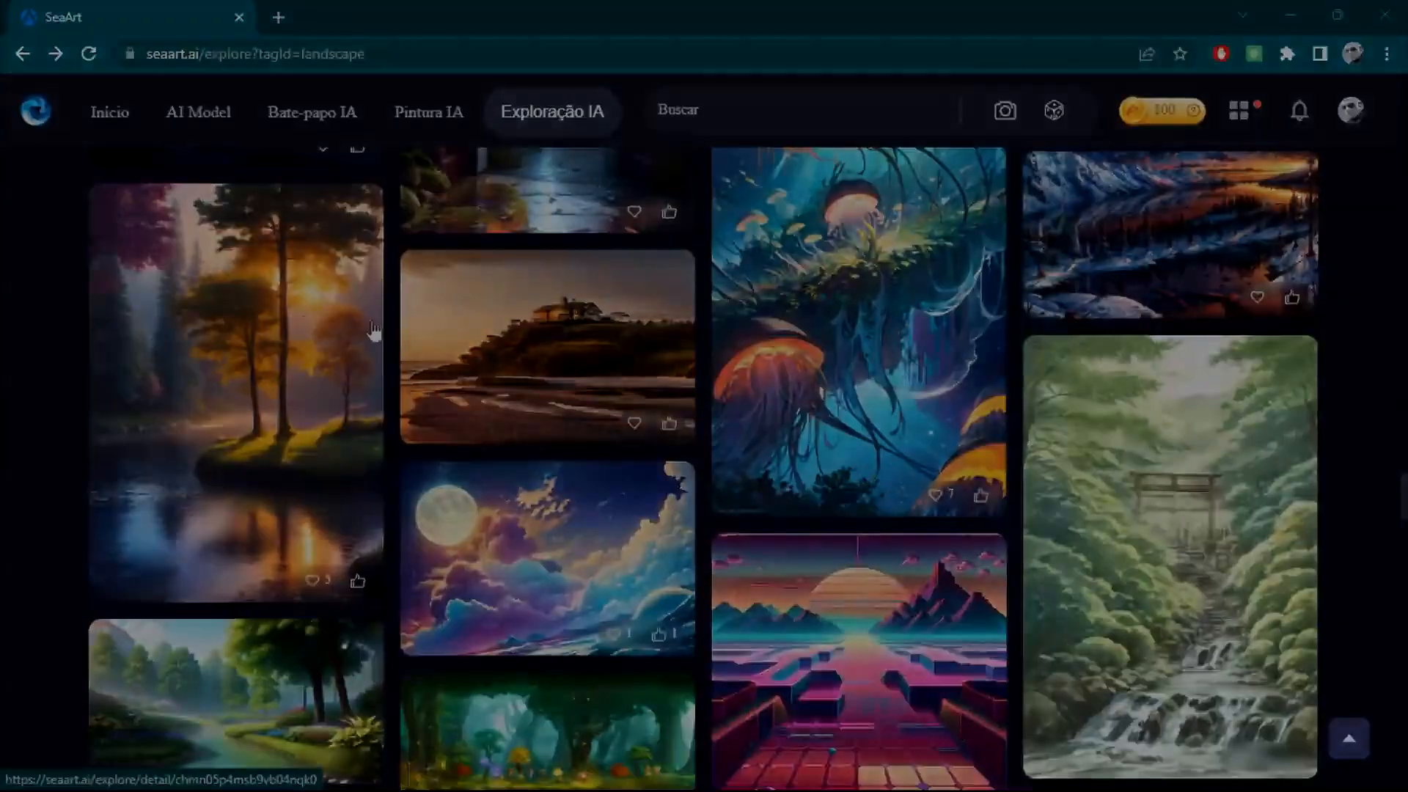
Browse the landscape gallery and open the image of a forest stream with a glowing neon waterfall.
{"action": "scroll", "coordinate": [231, 323], "scroll_direction": "down", "scroll_amount": 11}
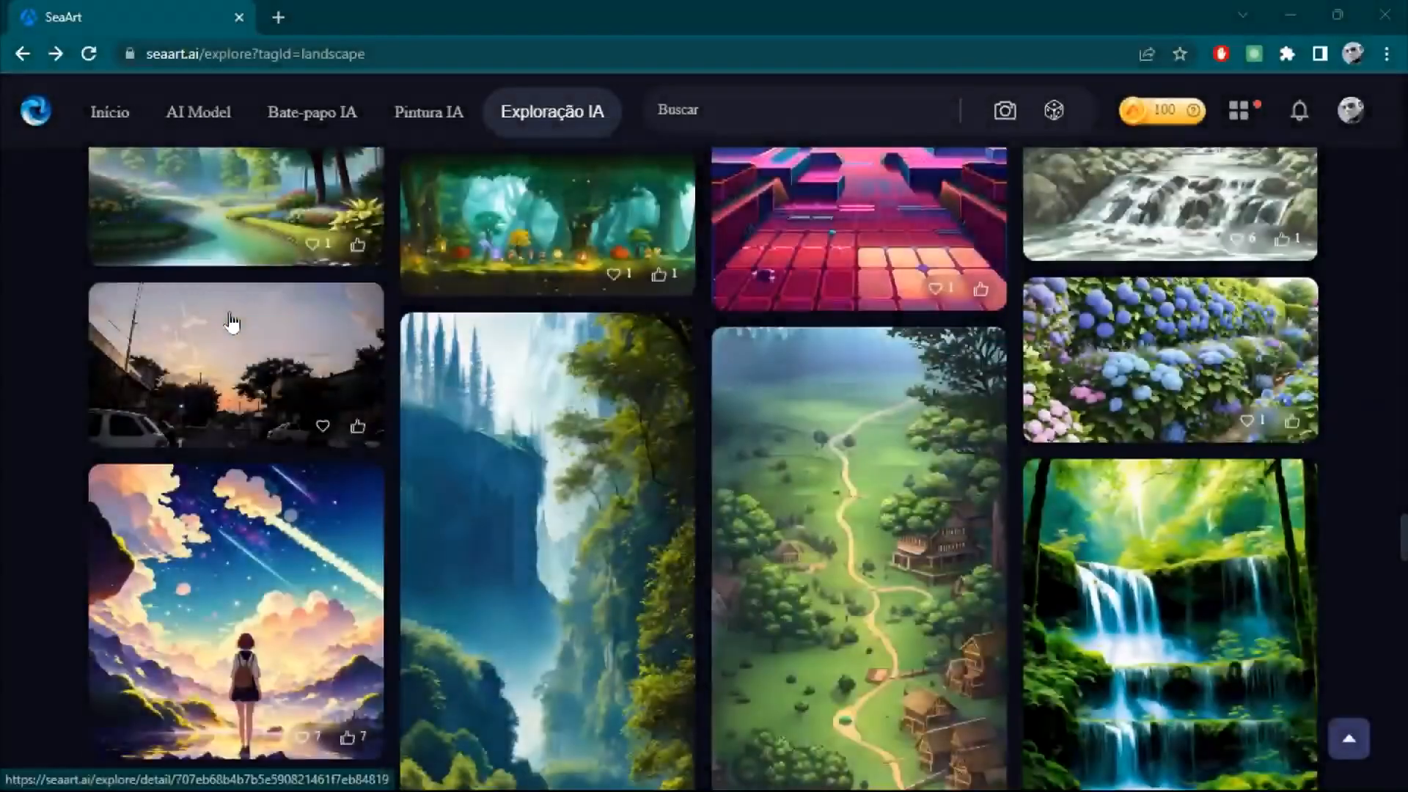
{"action": "scroll", "coordinate": [557, 338], "scroll_direction": "down", "scroll_amount": 4}
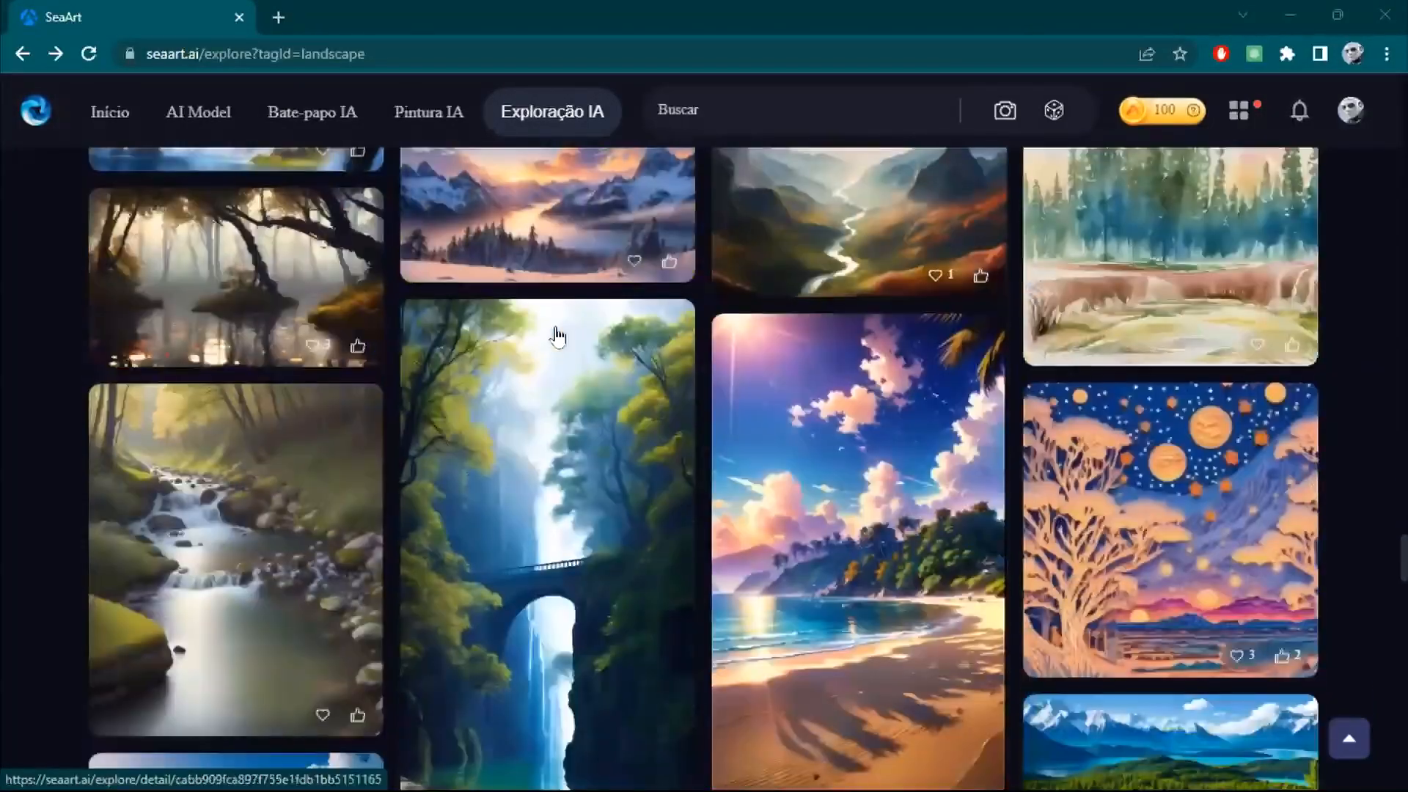
{"action": "scroll", "coordinate": [458, 321], "scroll_direction": "down", "scroll_amount": 8}
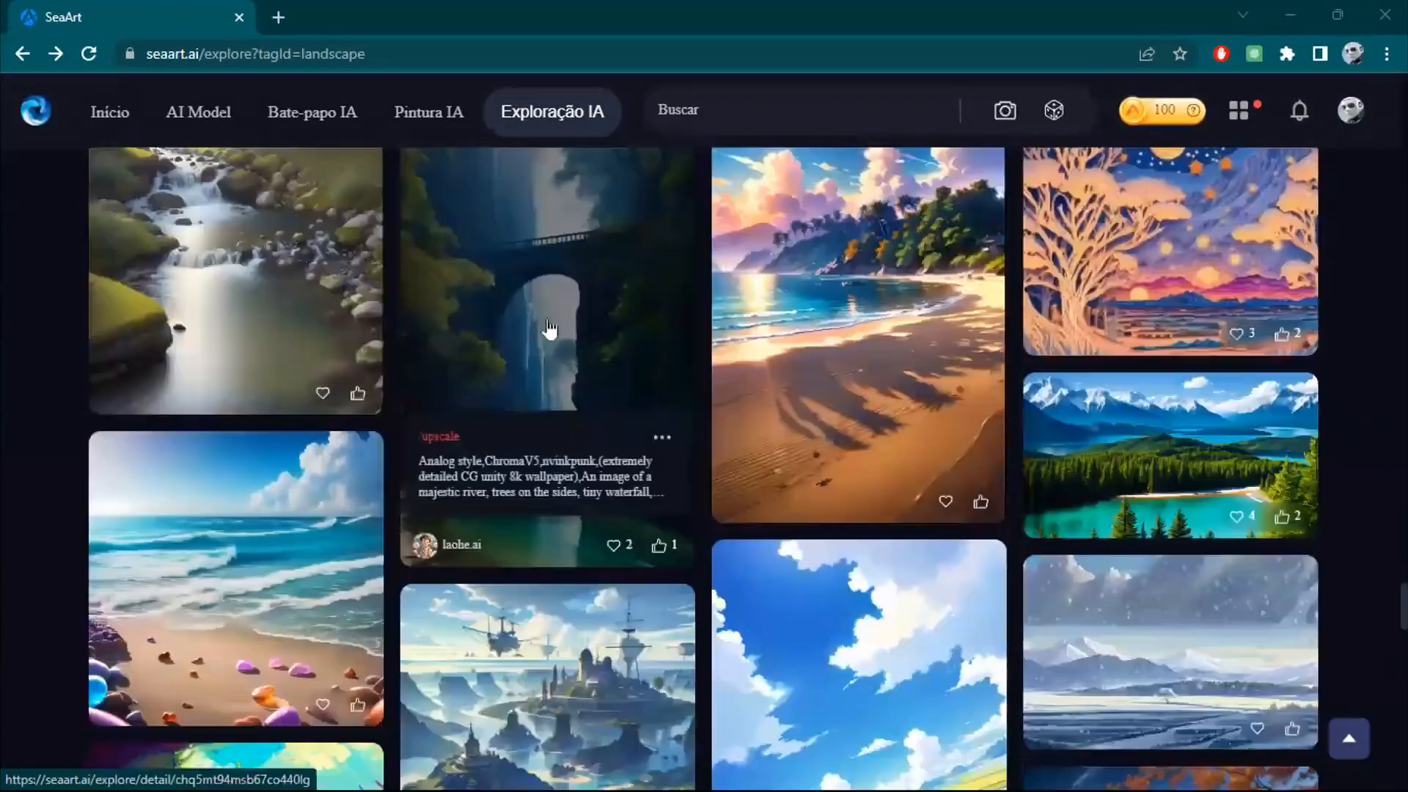
{"action": "scroll", "coordinate": [815, 344], "scroll_direction": "down", "scroll_amount": 7}
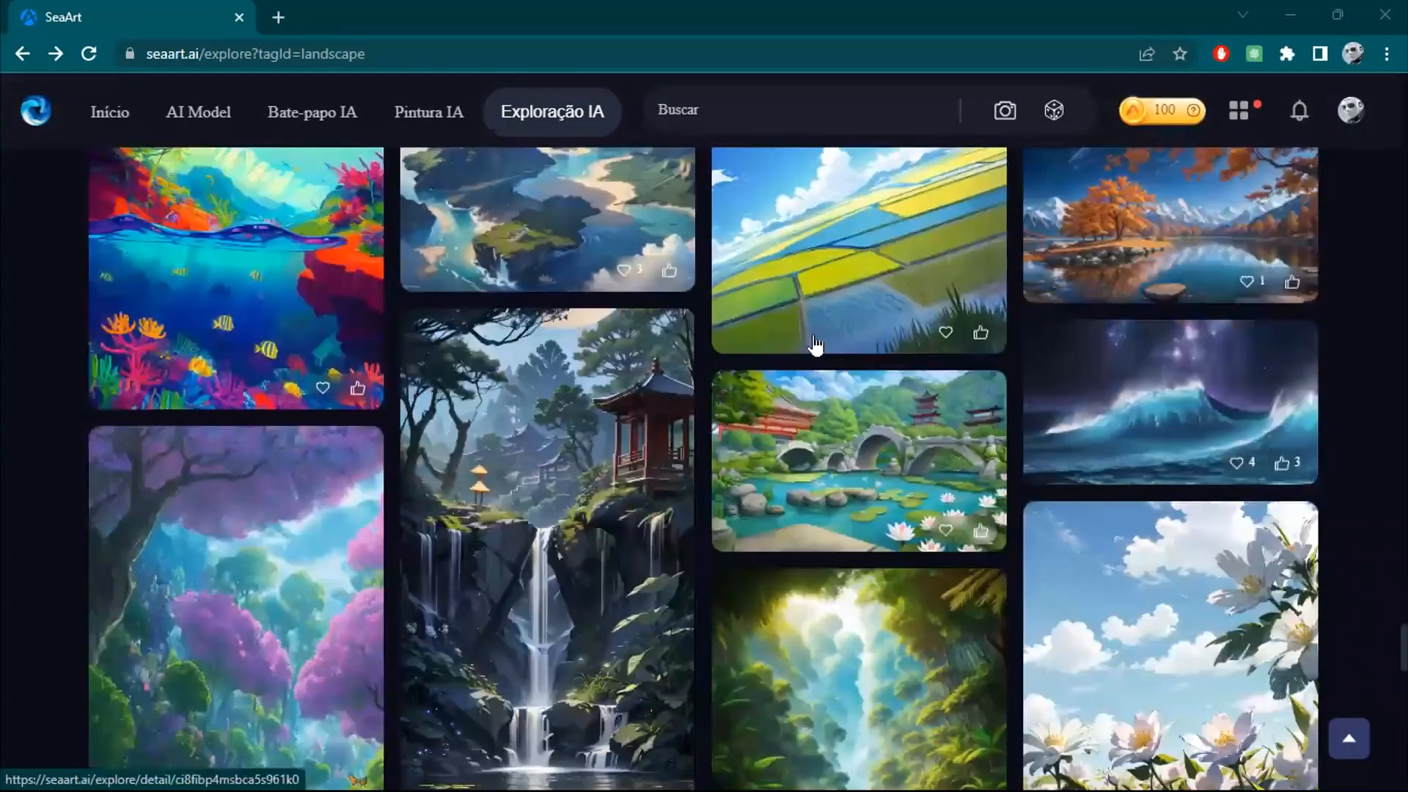
{"action": "scroll", "coordinate": [815, 345], "scroll_direction": "down", "scroll_amount": 5}
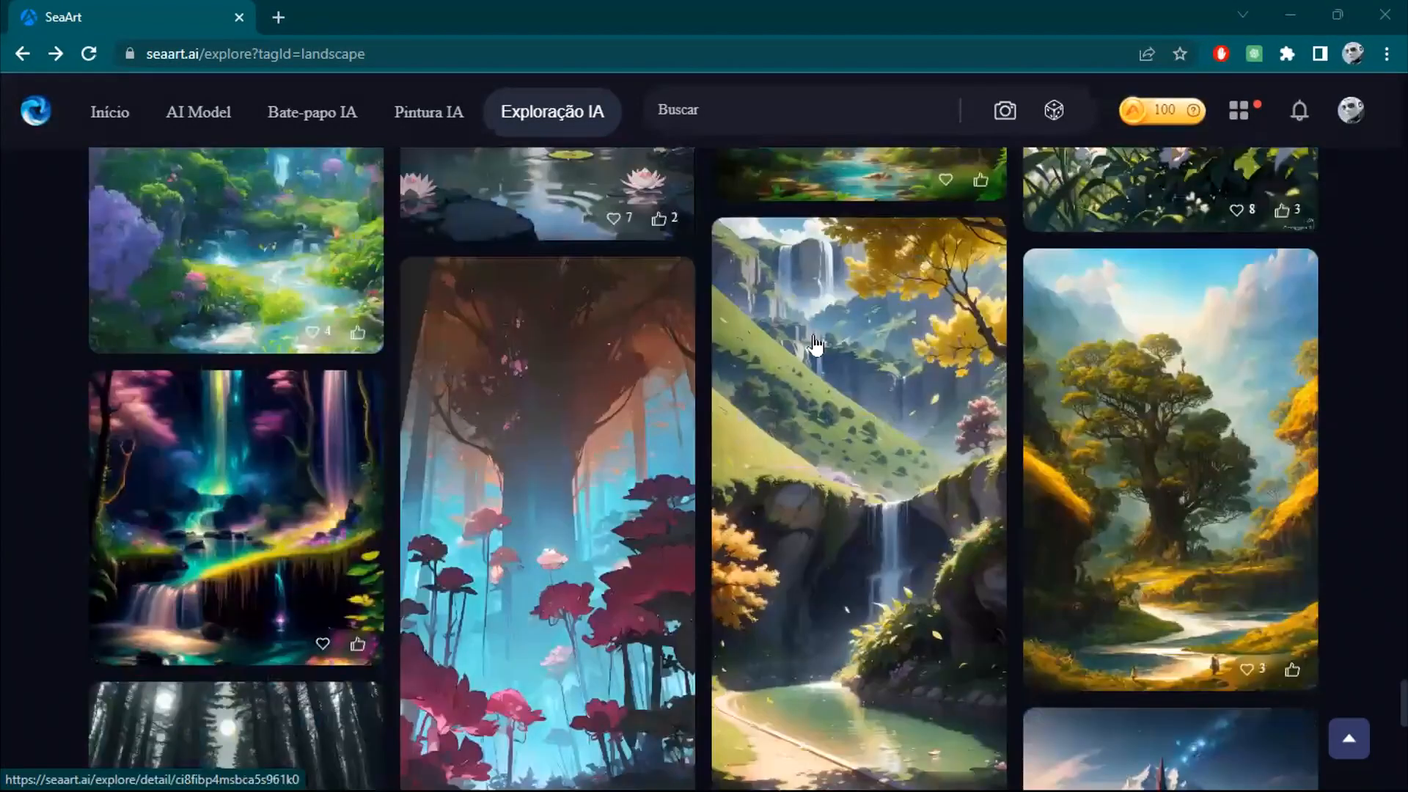
{"action": "scroll", "coordinate": [815, 344], "scroll_direction": "down", "scroll_amount": 4}
{"action": "left_click", "coordinate": [301, 238]}
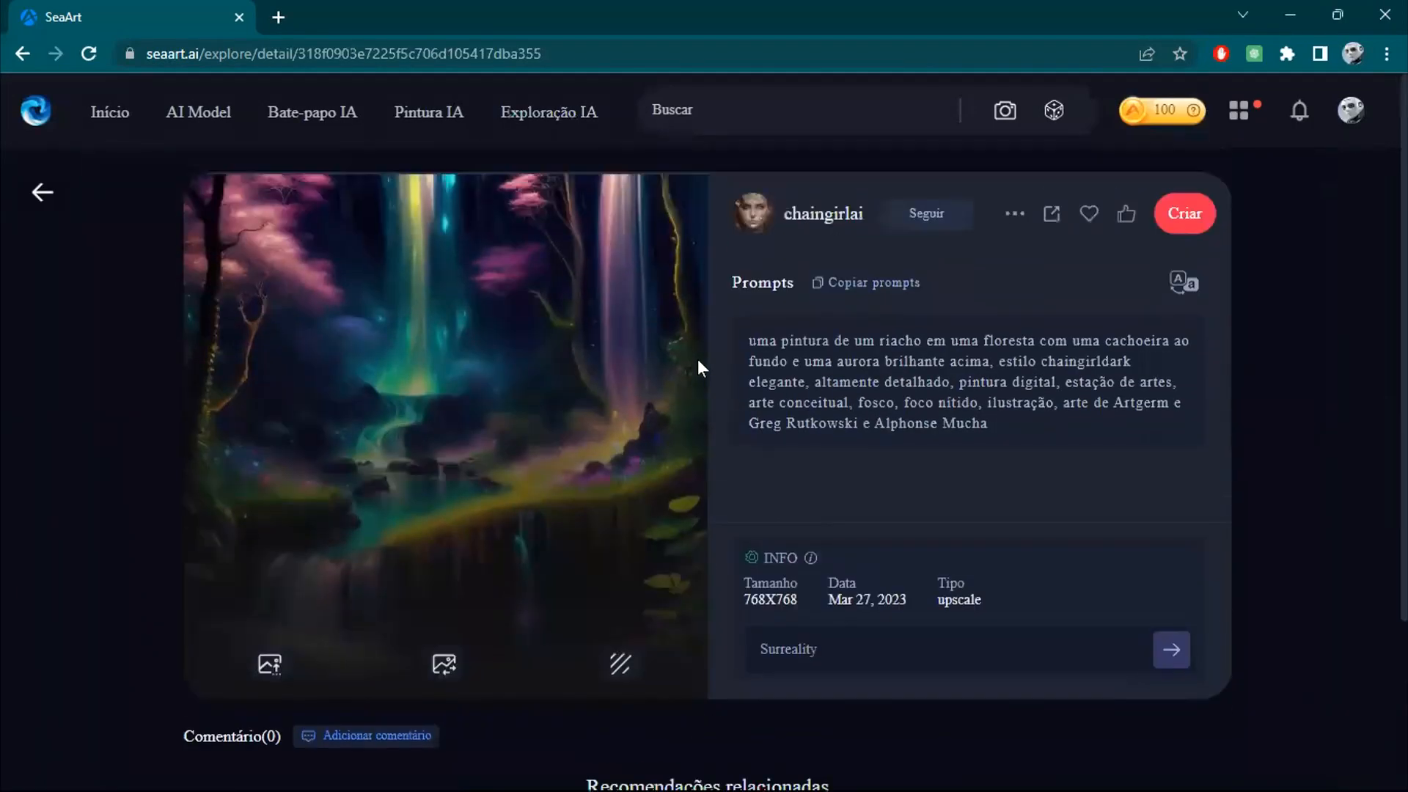
Browse the forest waterfall image's related recommendations and open the aurora-lit mountain painting with a lake.
{"action": "scroll", "coordinate": [699, 366], "scroll_direction": "down", "scroll_amount": 10}
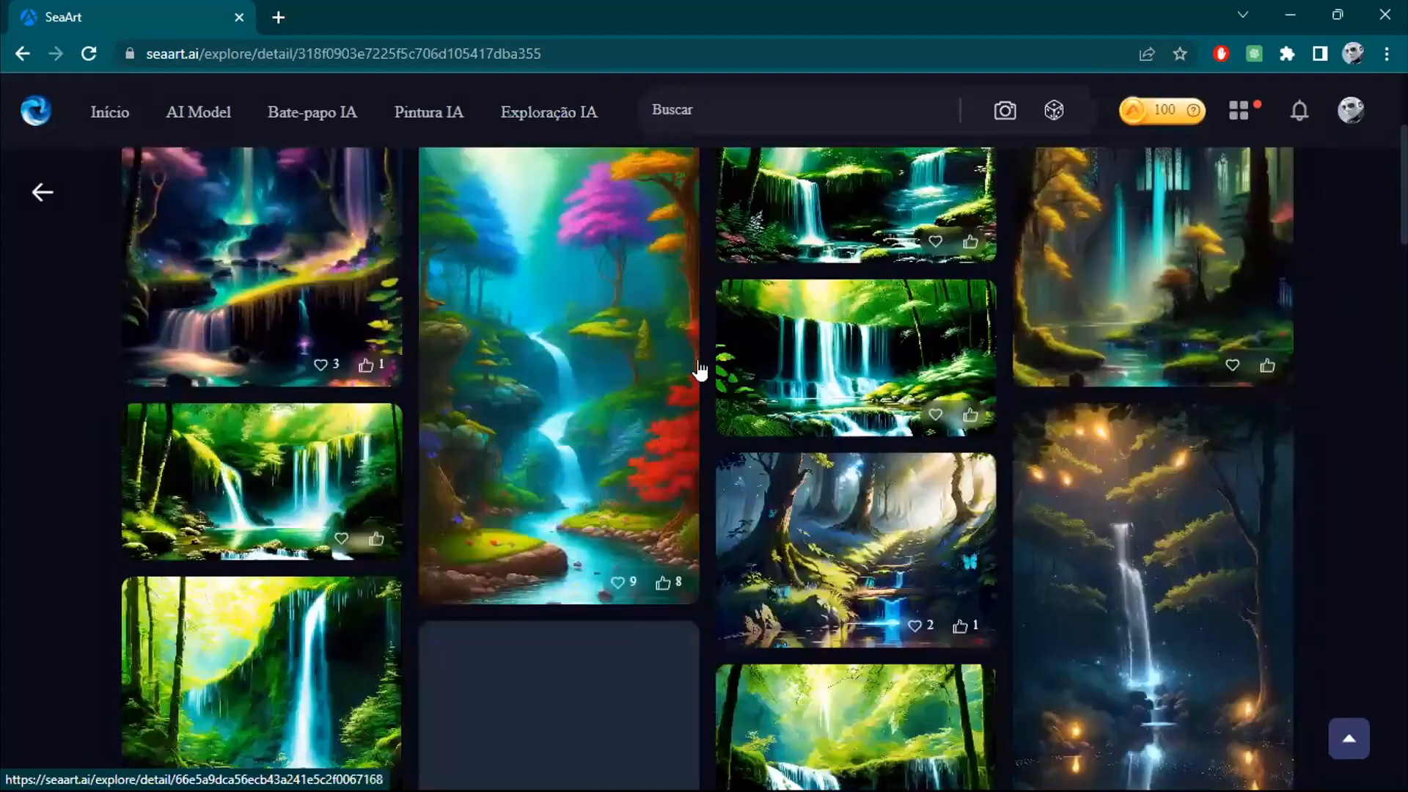
{"action": "scroll", "coordinate": [698, 371], "scroll_direction": "down", "scroll_amount": 4}
{"action": "scroll", "coordinate": [700, 370], "scroll_direction": "down", "scroll_amount": 5}
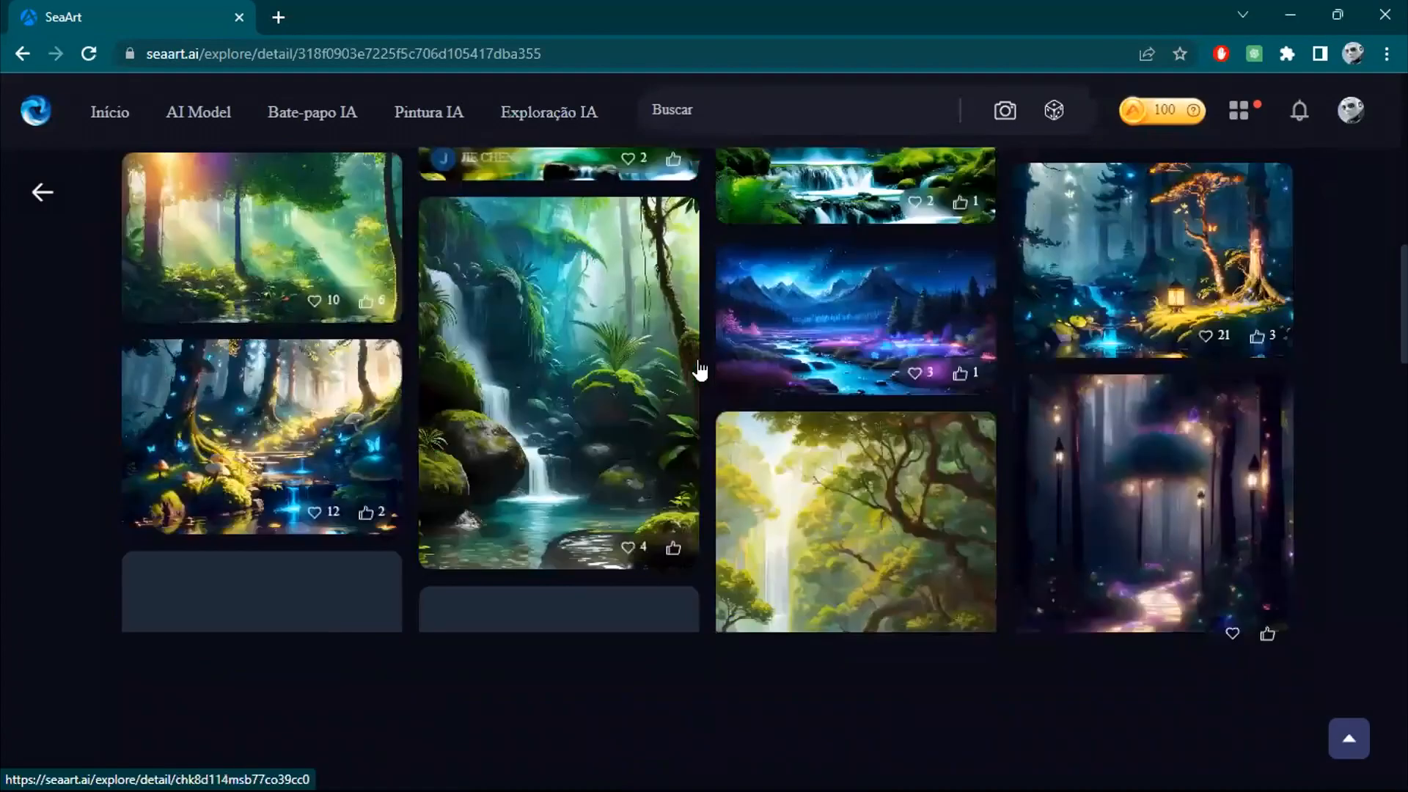
{"action": "scroll", "coordinate": [699, 370], "scroll_direction": "down", "scroll_amount": 5}
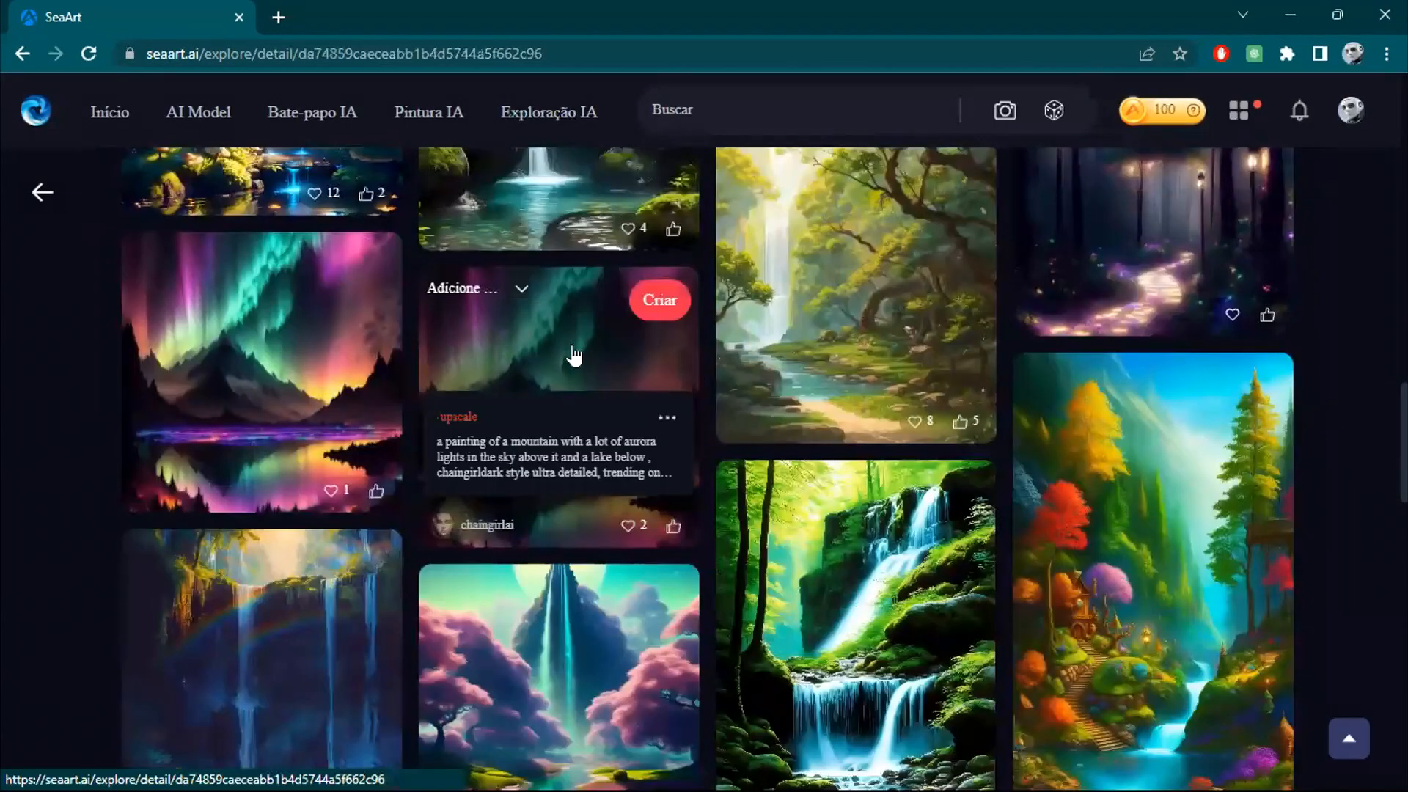
{"action": "left_click", "coordinate": [583, 345]}
Look through the aurora mountain image's details and related recommendations, ending back at its prompt.
{"action": "scroll", "coordinate": [733, 371], "scroll_direction": "down", "scroll_amount": 5}
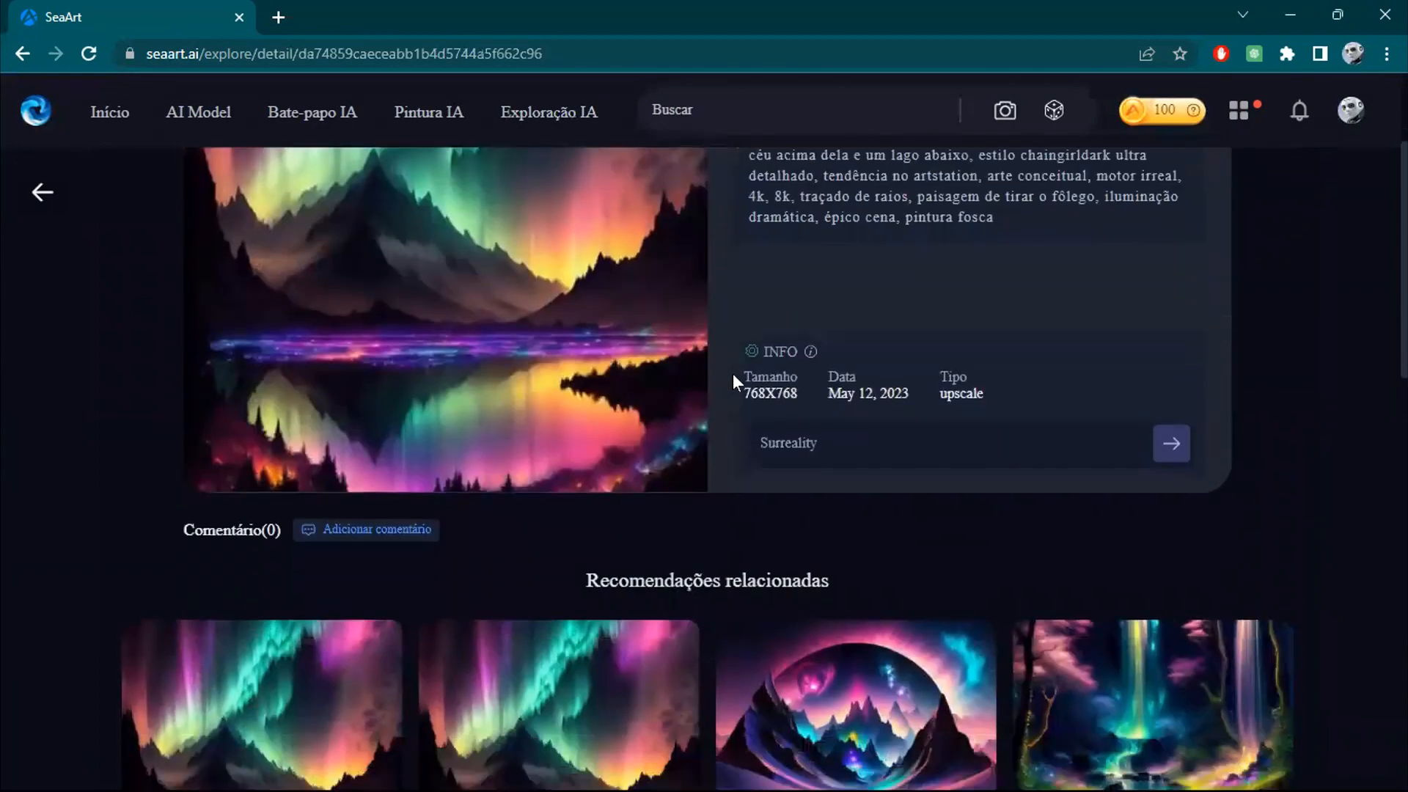
{"action": "scroll", "coordinate": [734, 377], "scroll_direction": "down", "scroll_amount": 10}
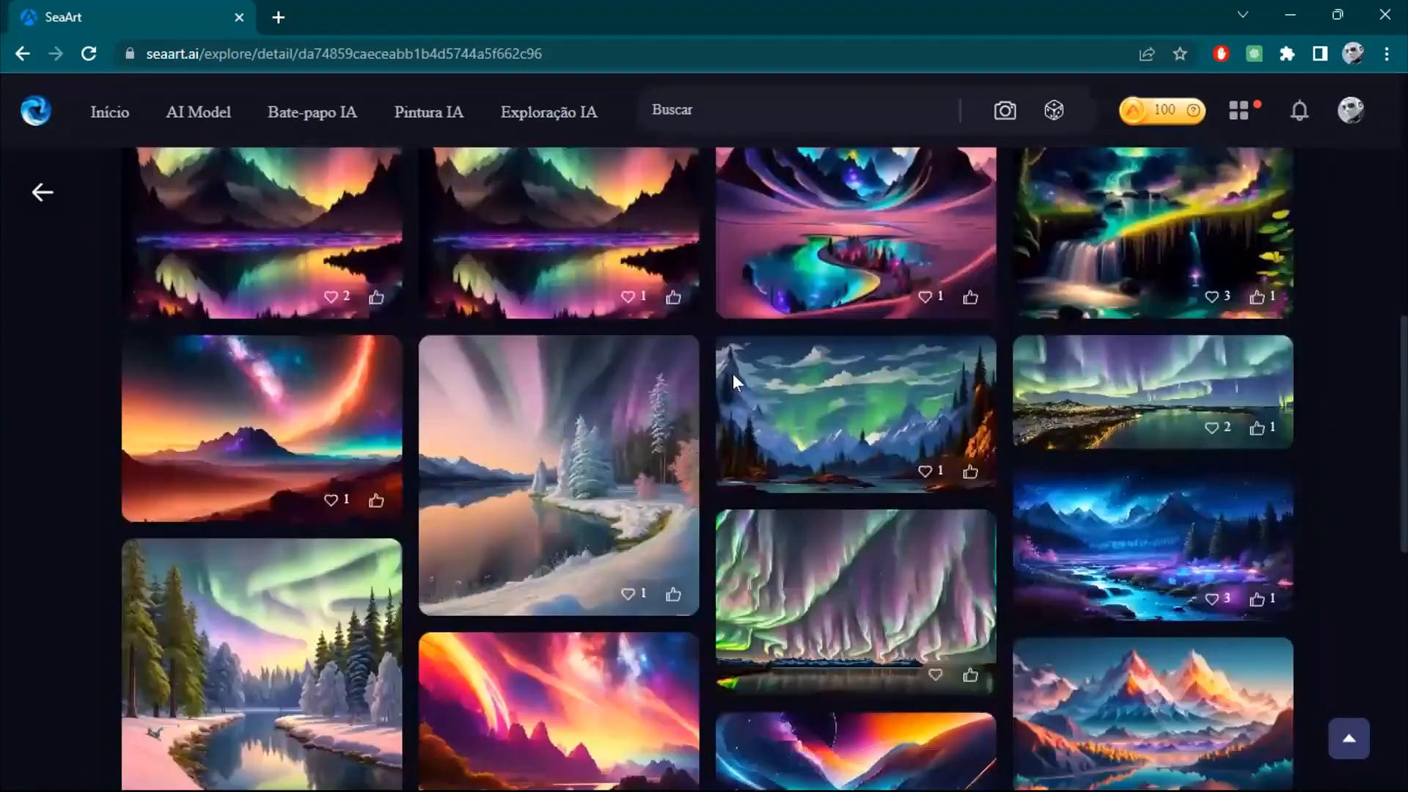
{"action": "scroll", "coordinate": [732, 373], "scroll_direction": "down", "scroll_amount": 7}
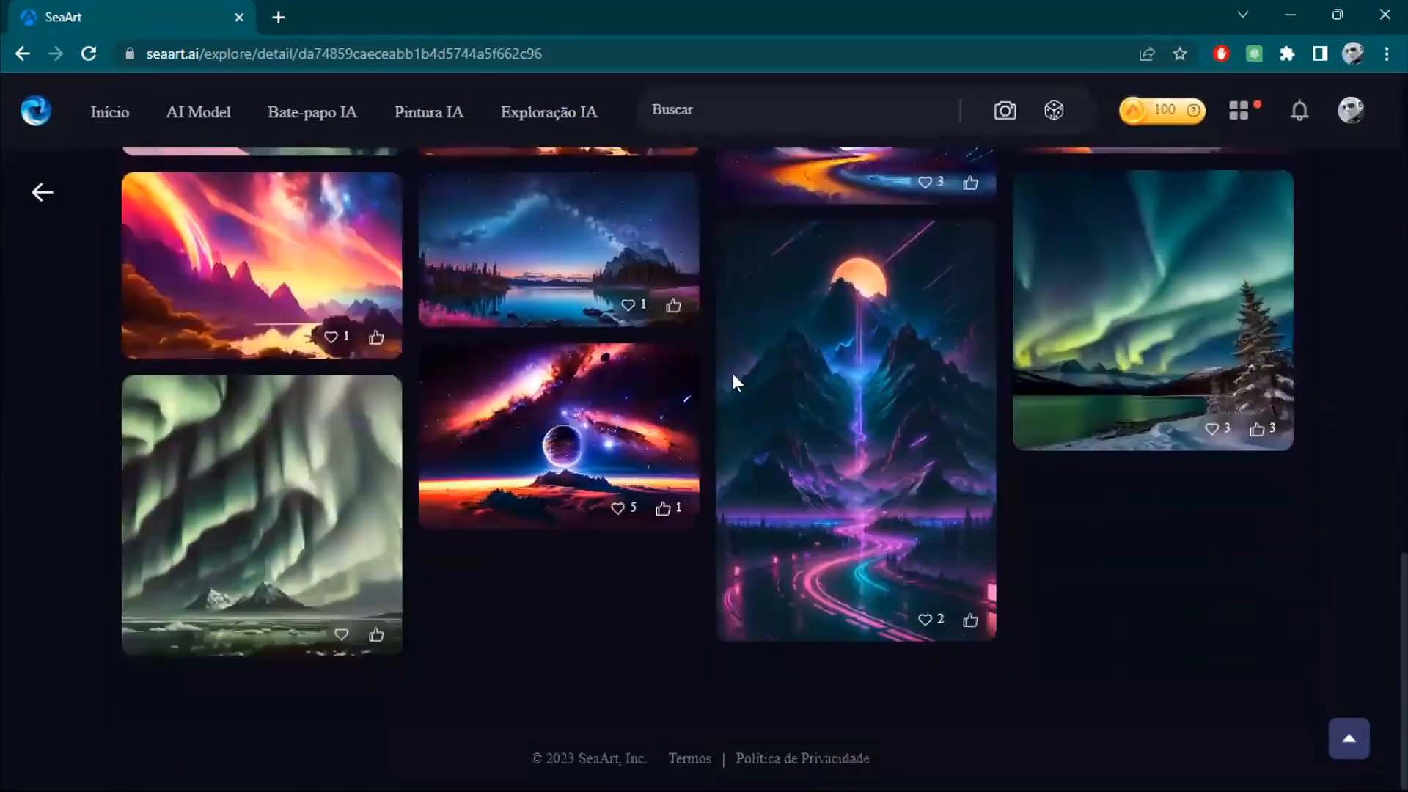
{"action": "mouse_move", "coordinate": [732, 383]}
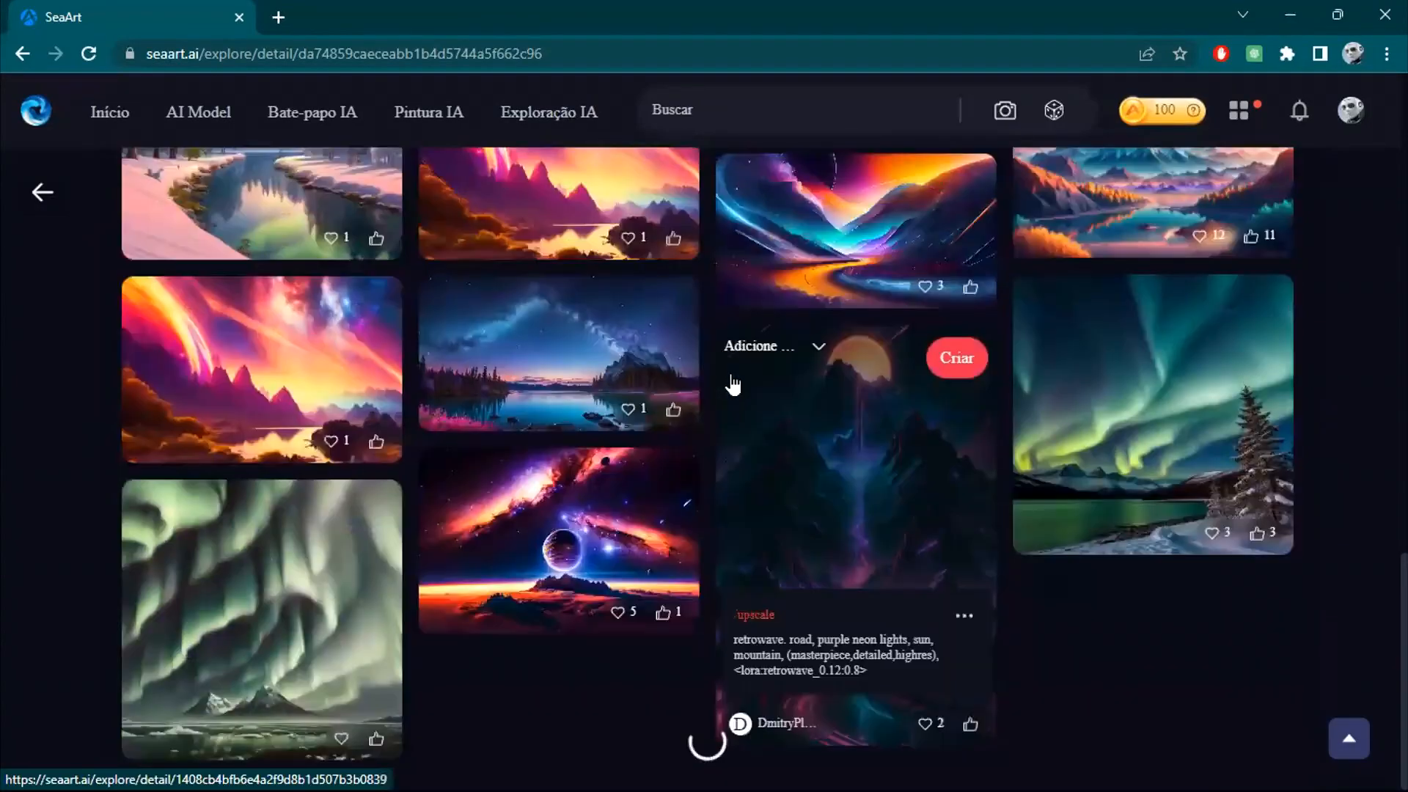
{"action": "scroll", "coordinate": [733, 383], "scroll_direction": "down", "scroll_amount": 10}
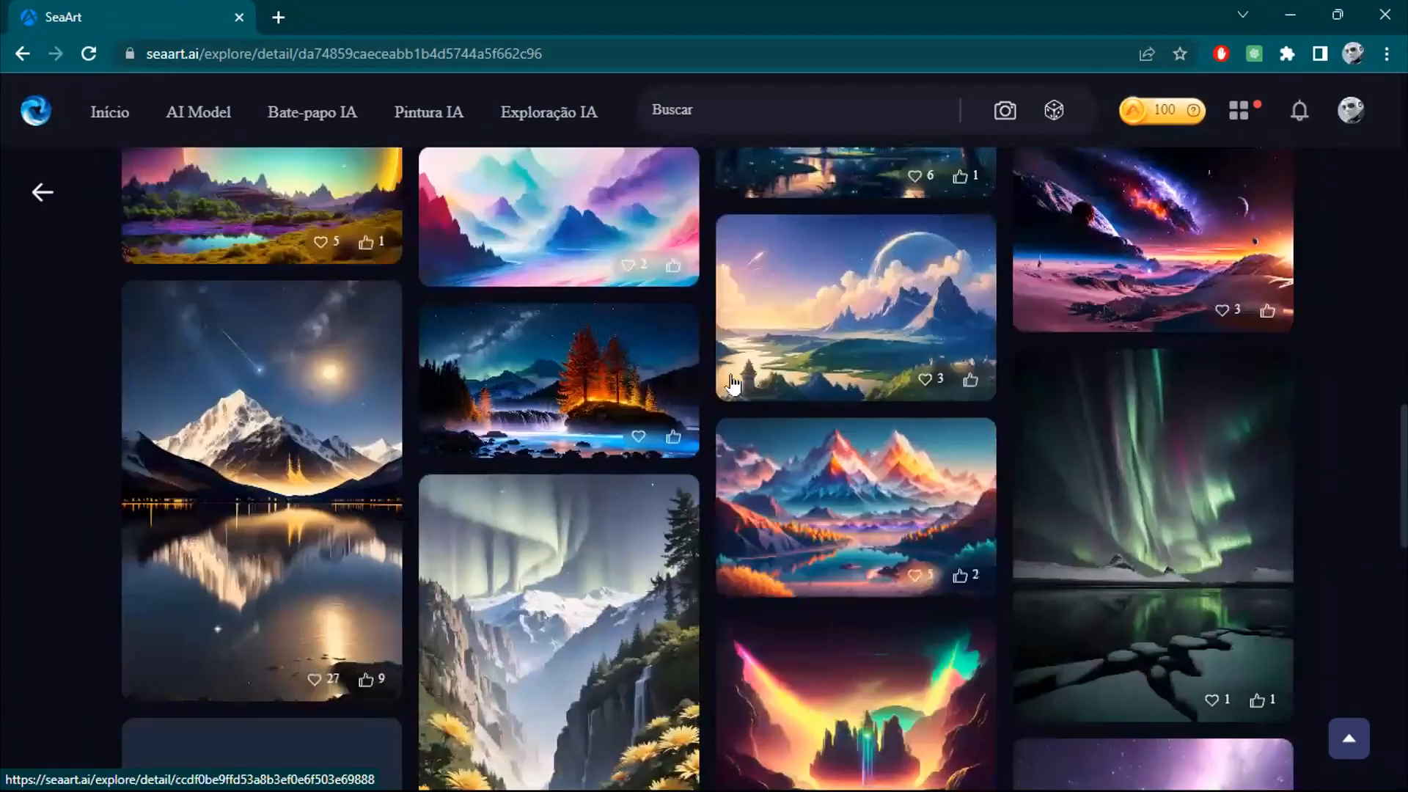
{"action": "scroll", "coordinate": [733, 384], "scroll_direction": "up", "scroll_amount": 10}
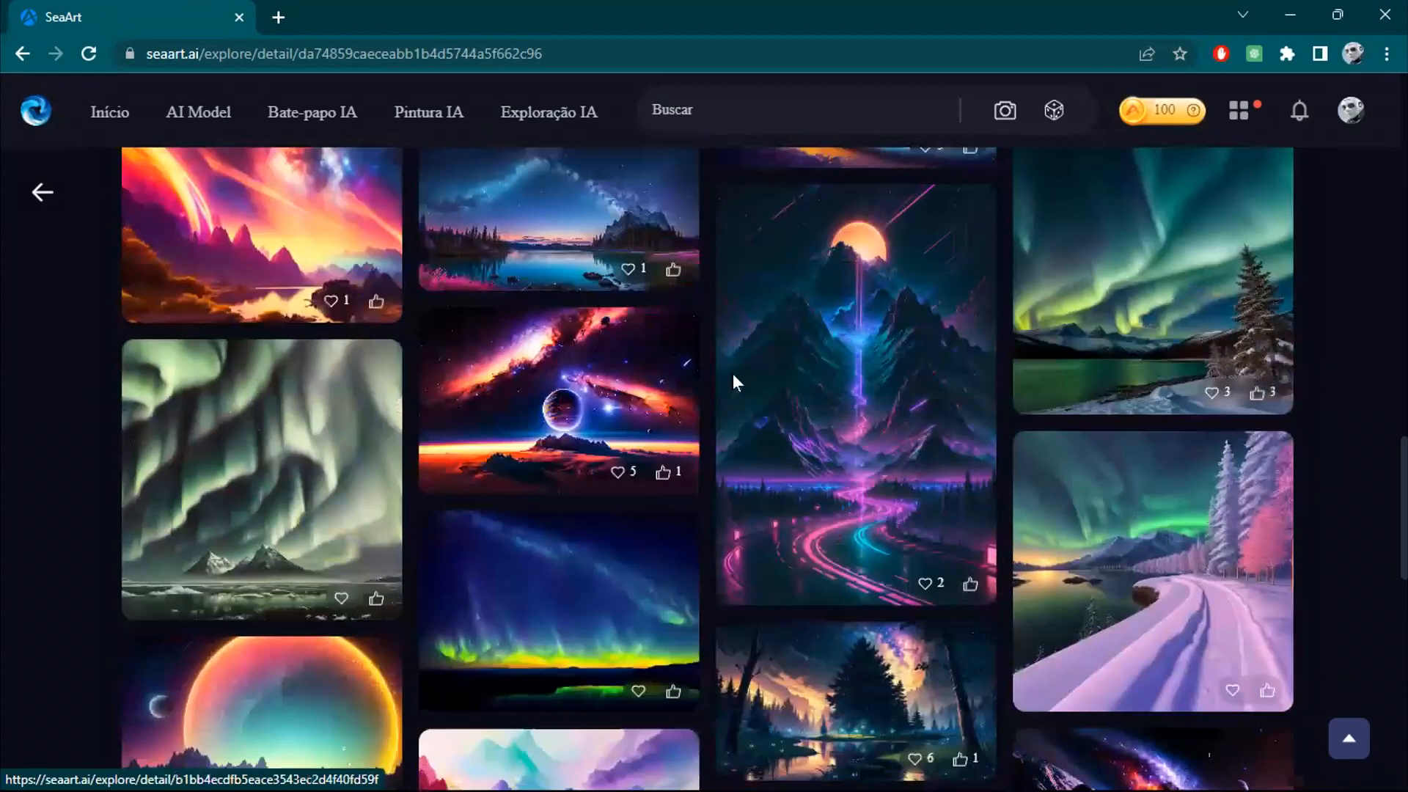
{"action": "scroll", "coordinate": [732, 372], "scroll_direction": "up", "scroll_amount": 15}
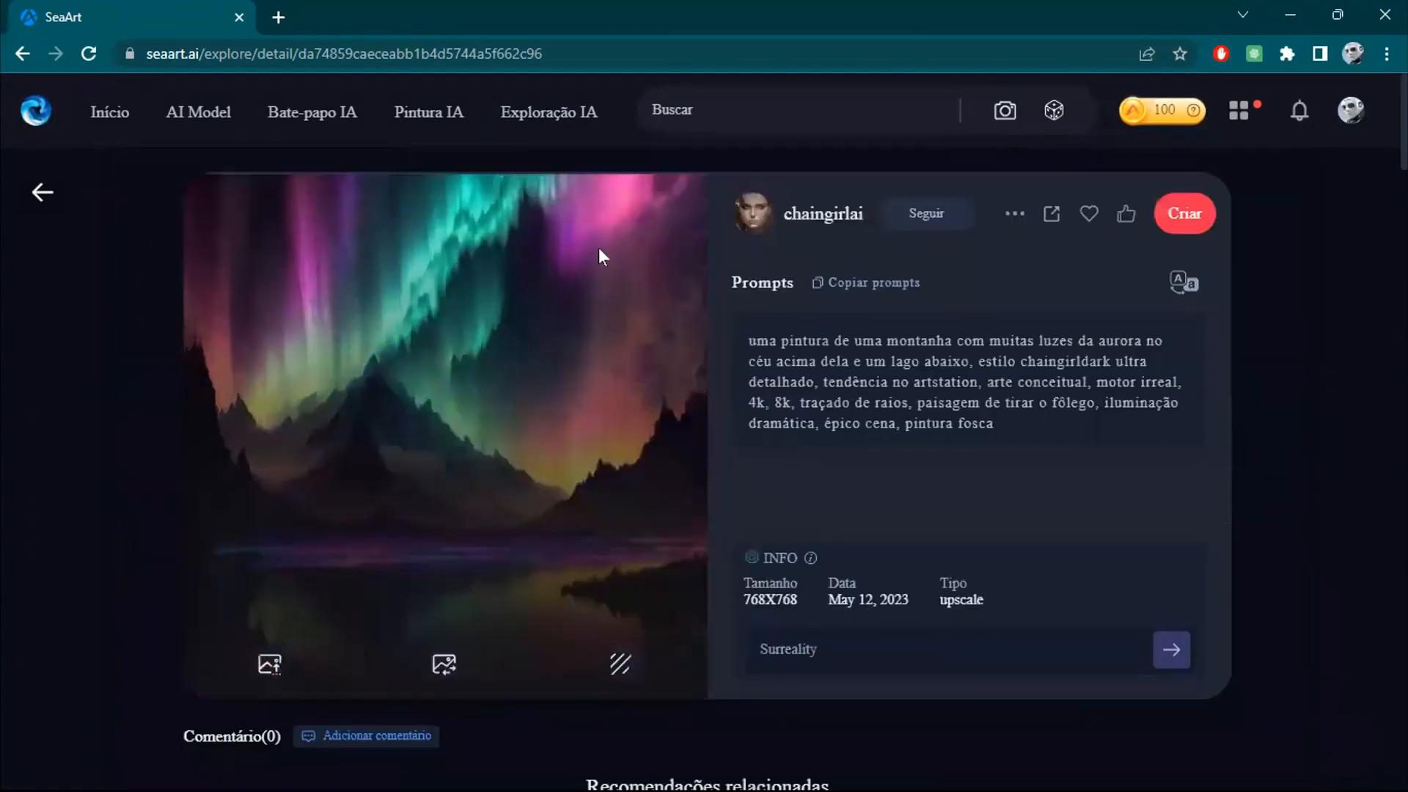
Return to the landscape gallery from the image detail pages and browse back up through its artworks.
{"action": "left_click", "coordinate": [40, 191]}
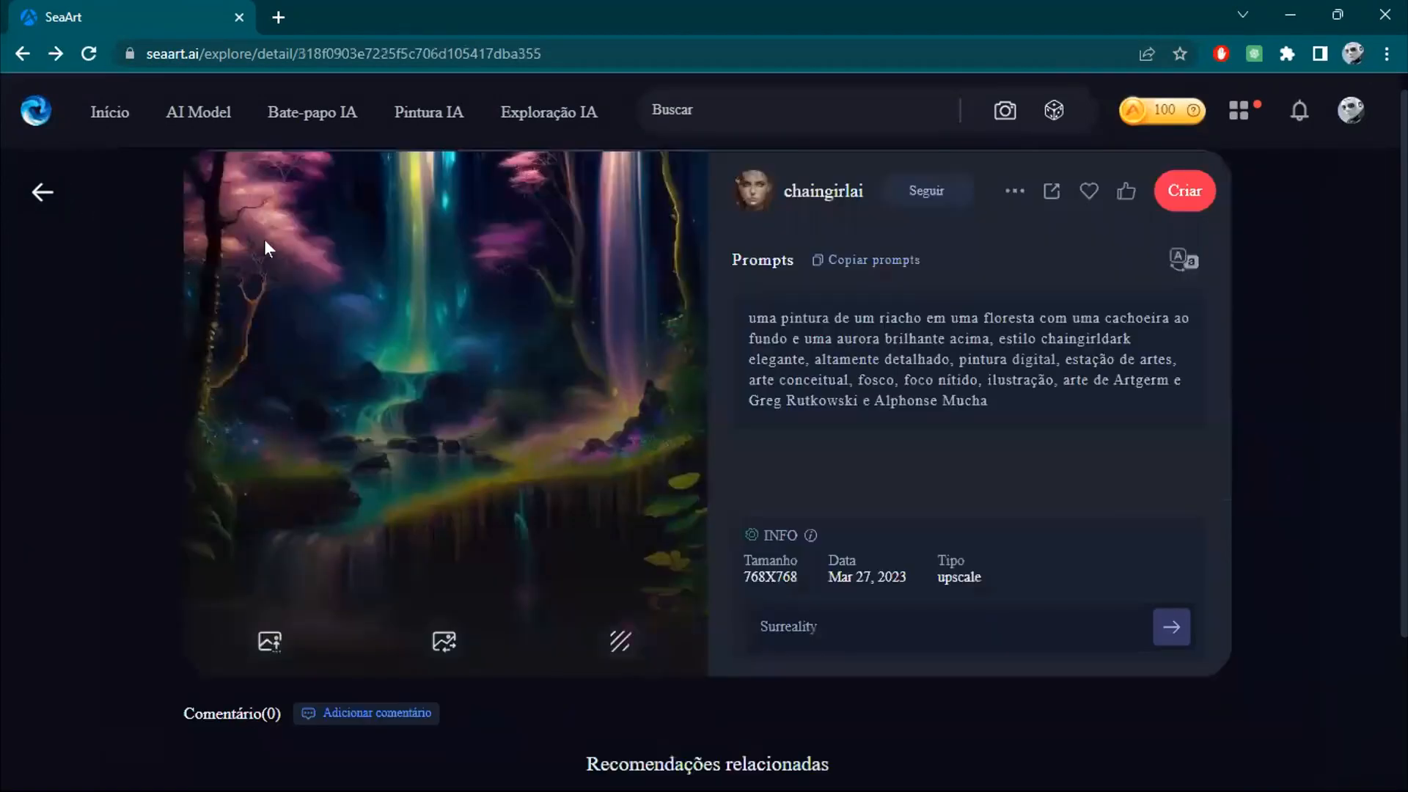
{"action": "left_click", "coordinate": [42, 193]}
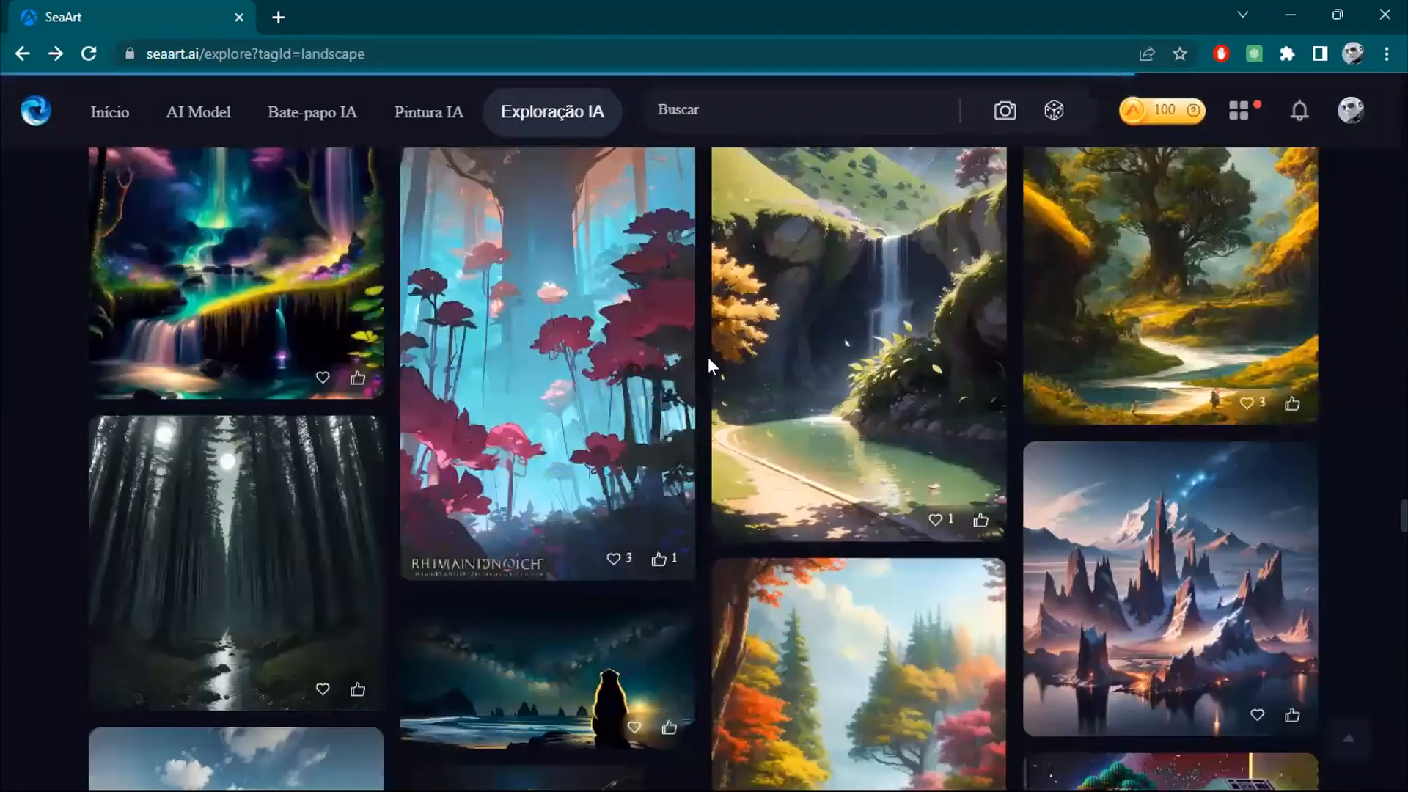
{"action": "scroll", "coordinate": [719, 358], "scroll_direction": "up", "scroll_amount": 5}
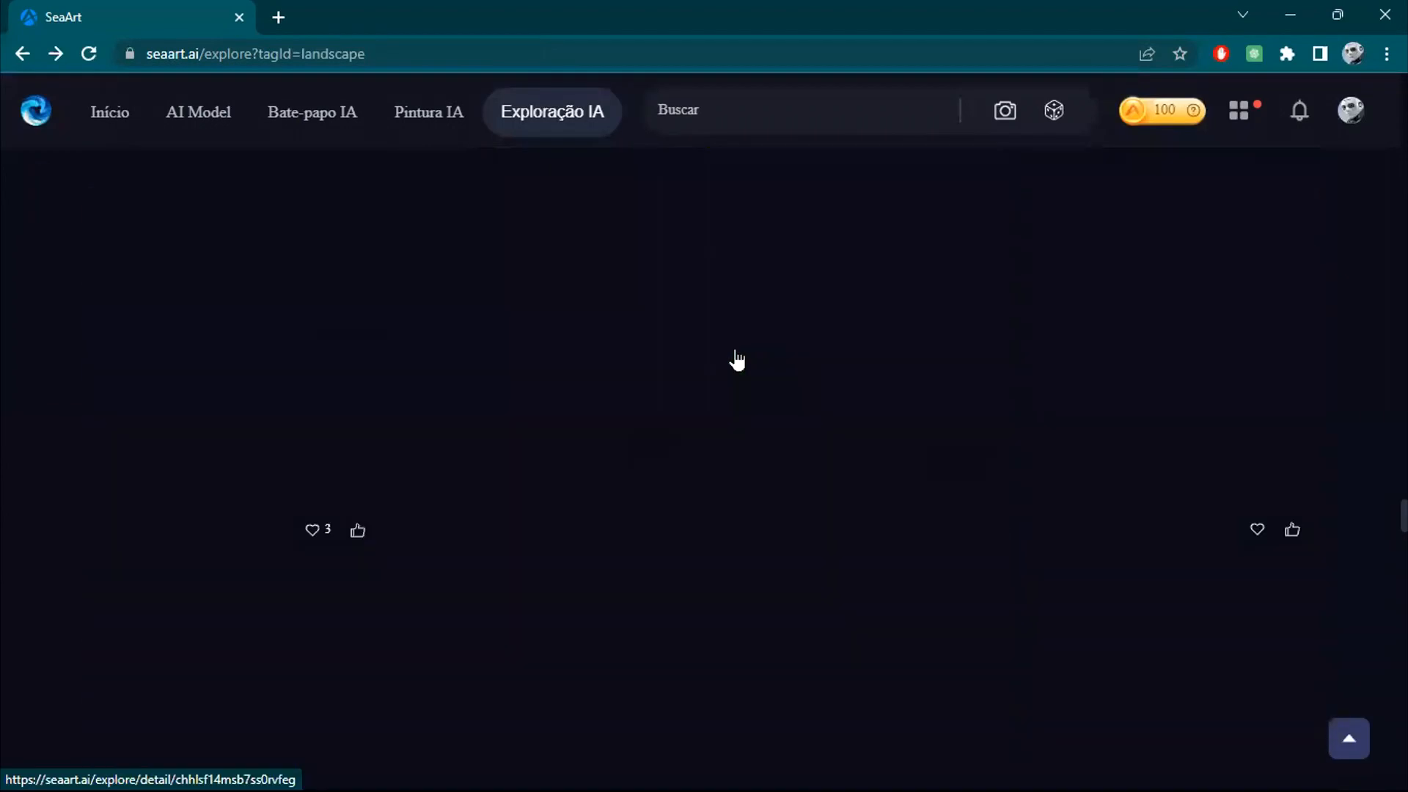
{"action": "scroll", "coordinate": [737, 359], "scroll_direction": "up", "scroll_amount": 10}
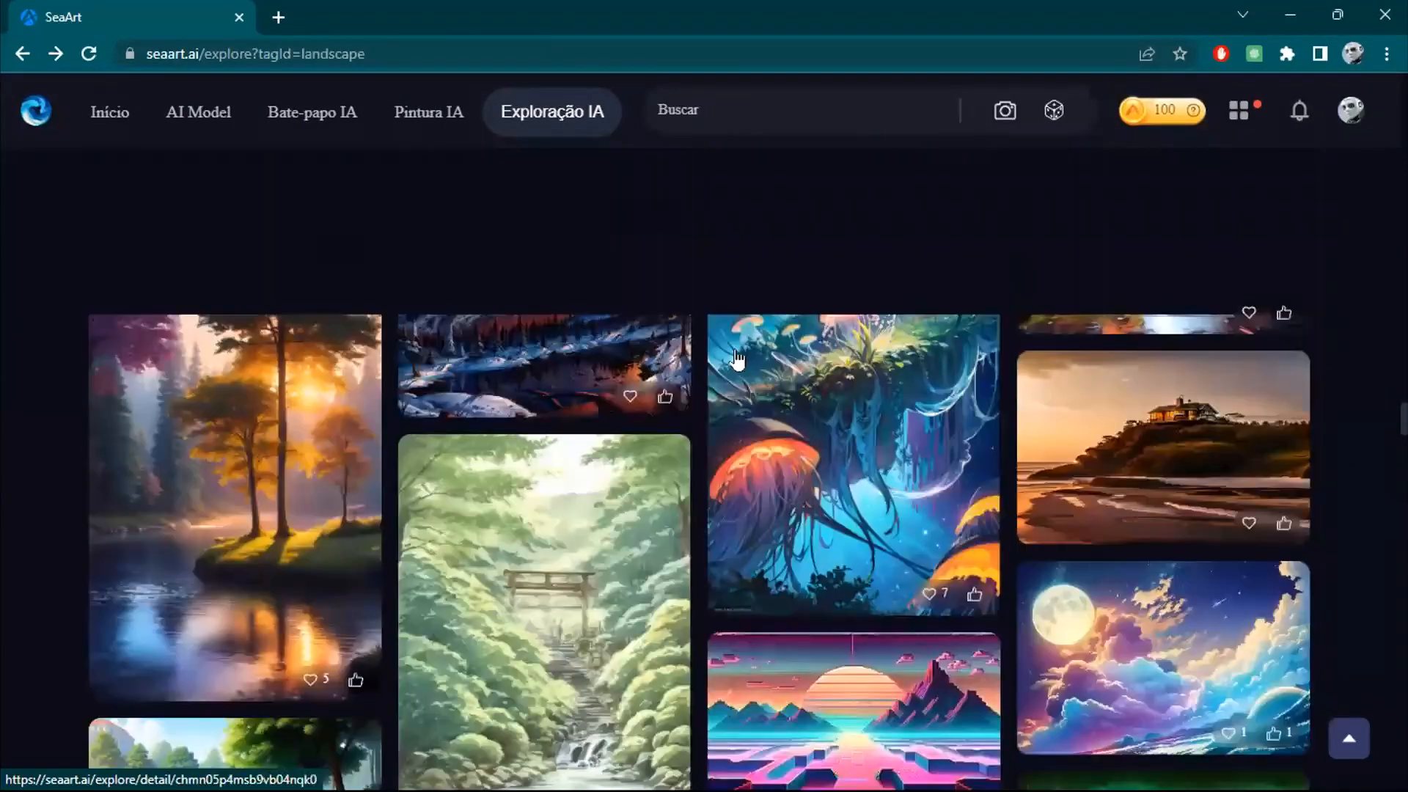
{"action": "scroll", "coordinate": [737, 359], "scroll_direction": "up", "scroll_amount": 3}
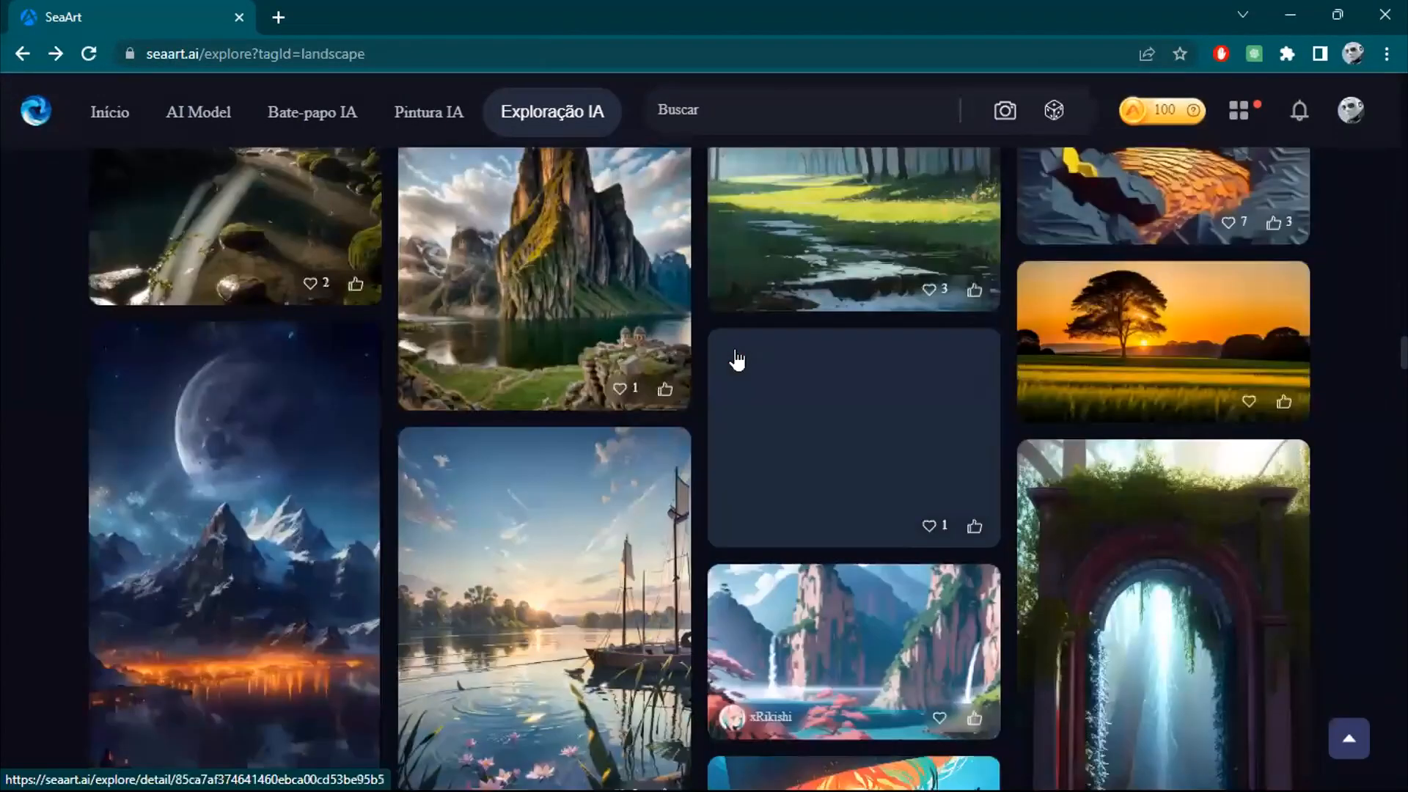
{"action": "scroll", "coordinate": [737, 359], "scroll_direction": "up", "scroll_amount": 5}
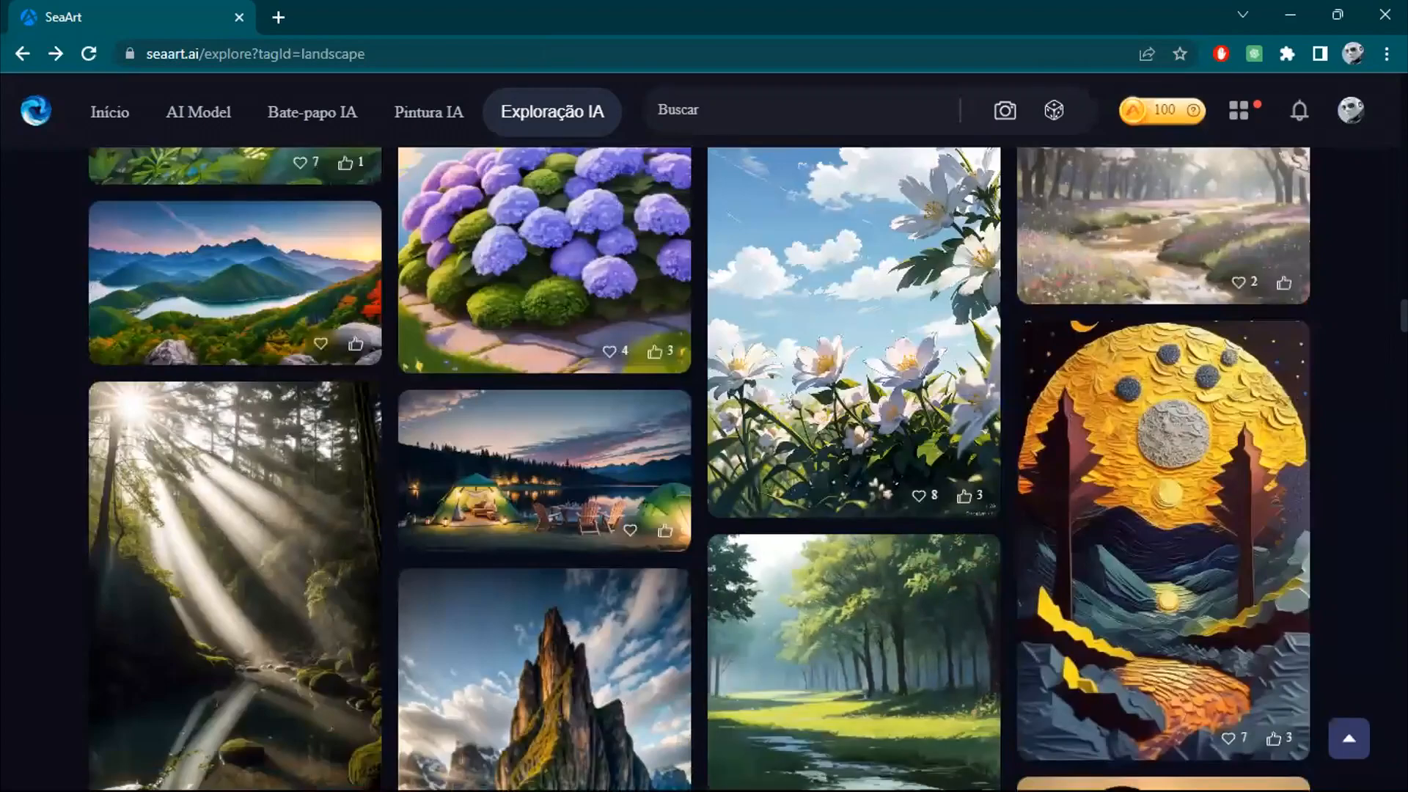
{"action": "scroll", "coordinate": [737, 359], "scroll_direction": "up", "scroll_amount": 10}
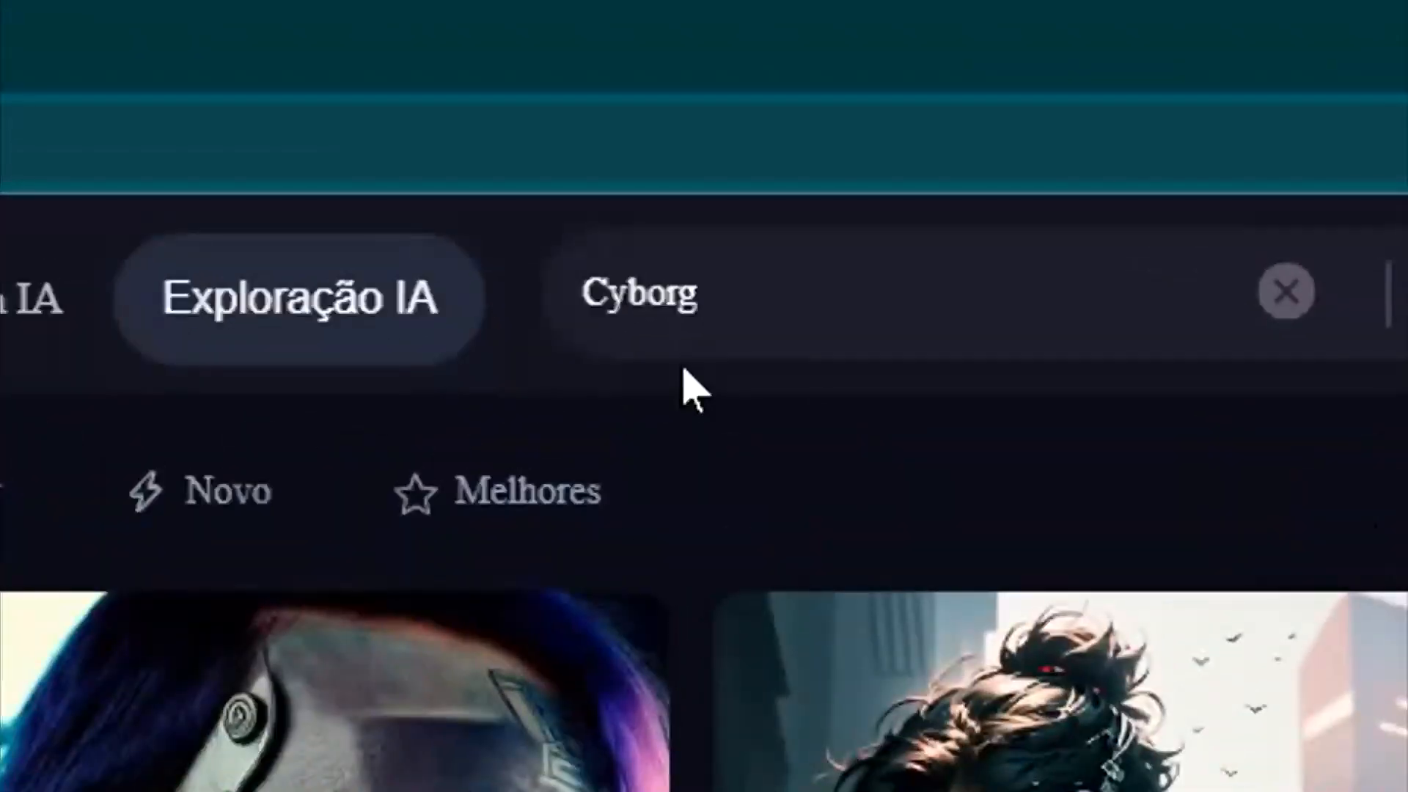
Browse the Cyborg search results and open the image of a standing figure in a dark nanosuit with a red visor.
{"action": "left_click", "coordinate": [813, 305]}
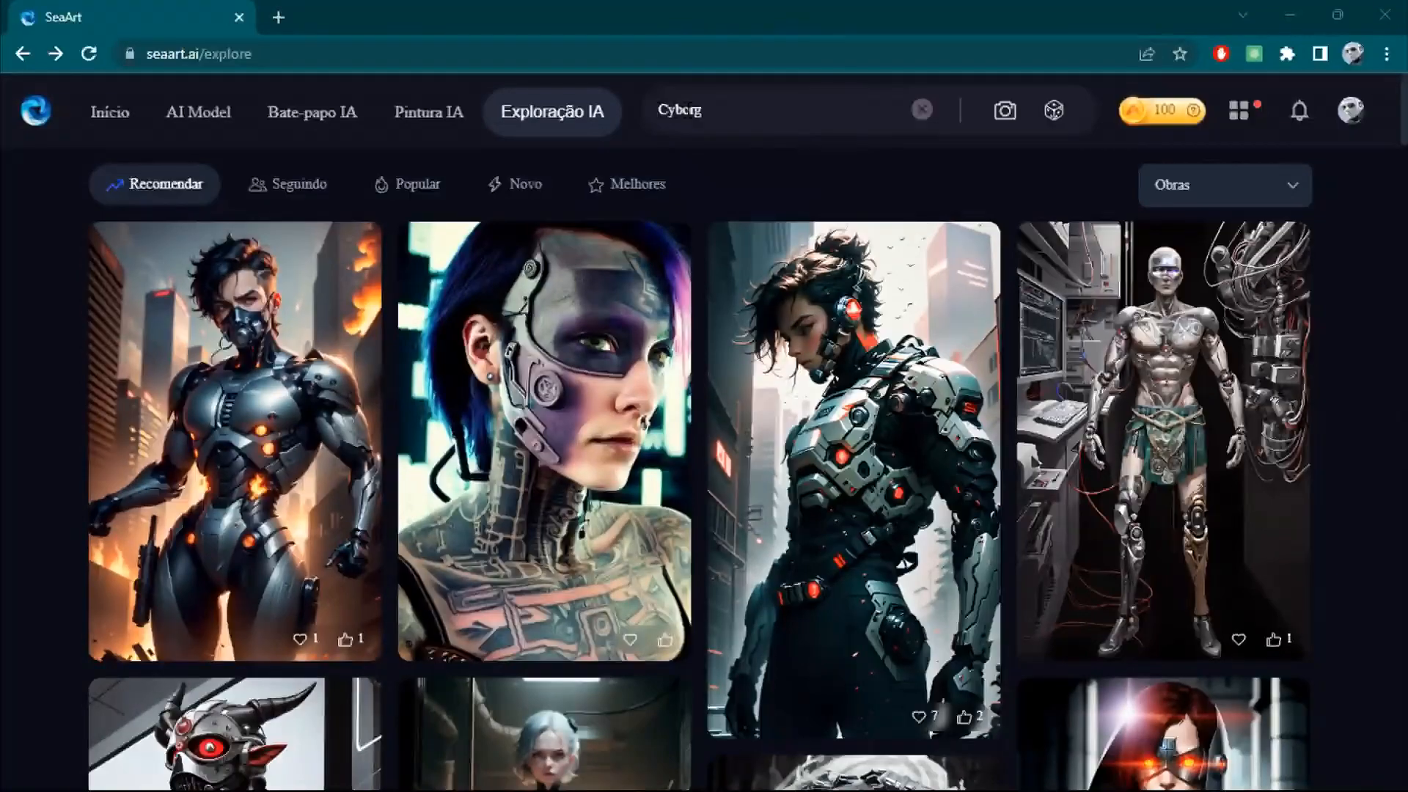
{"action": "left_click", "coordinate": [727, 165]}
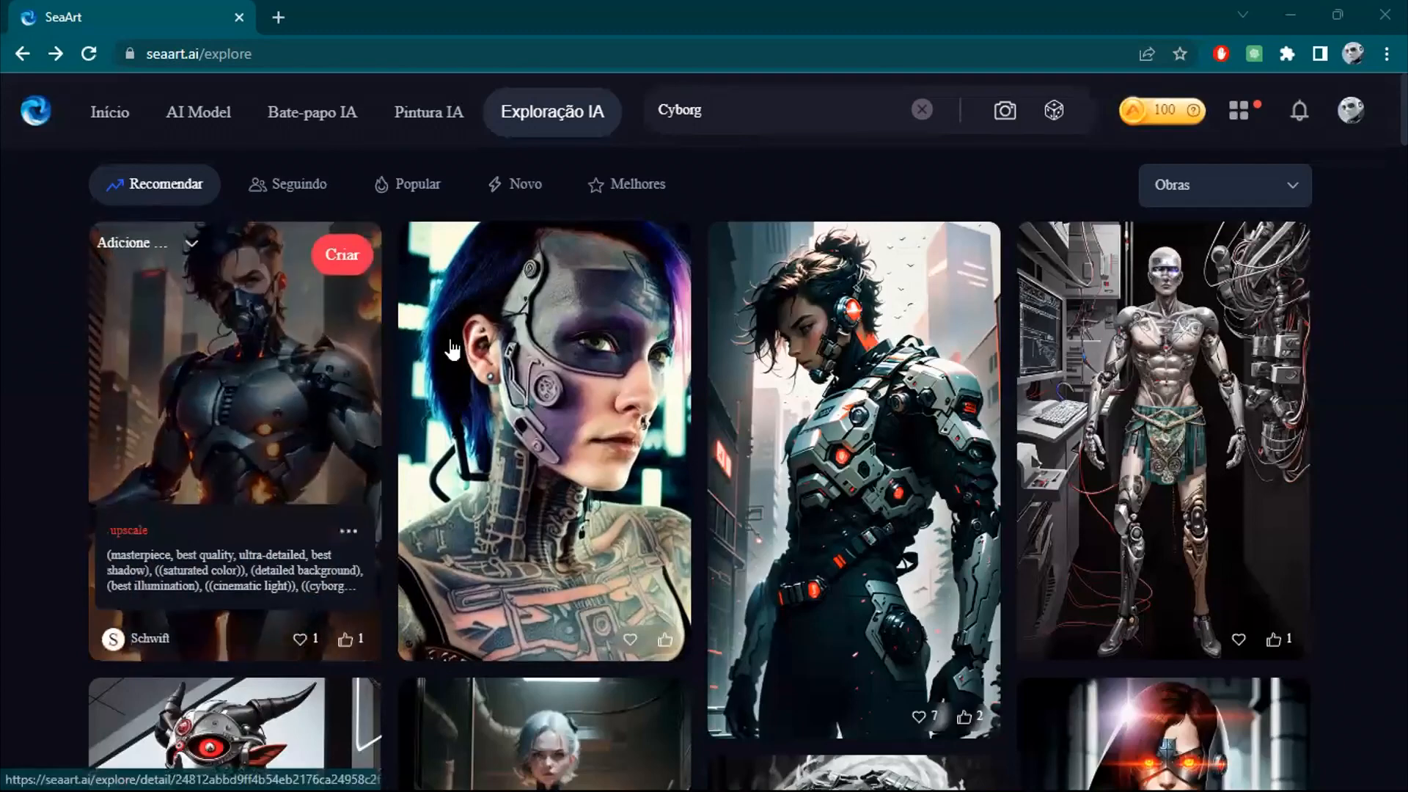
{"action": "scroll", "coordinate": [1095, 323], "scroll_direction": "down", "scroll_amount": 5}
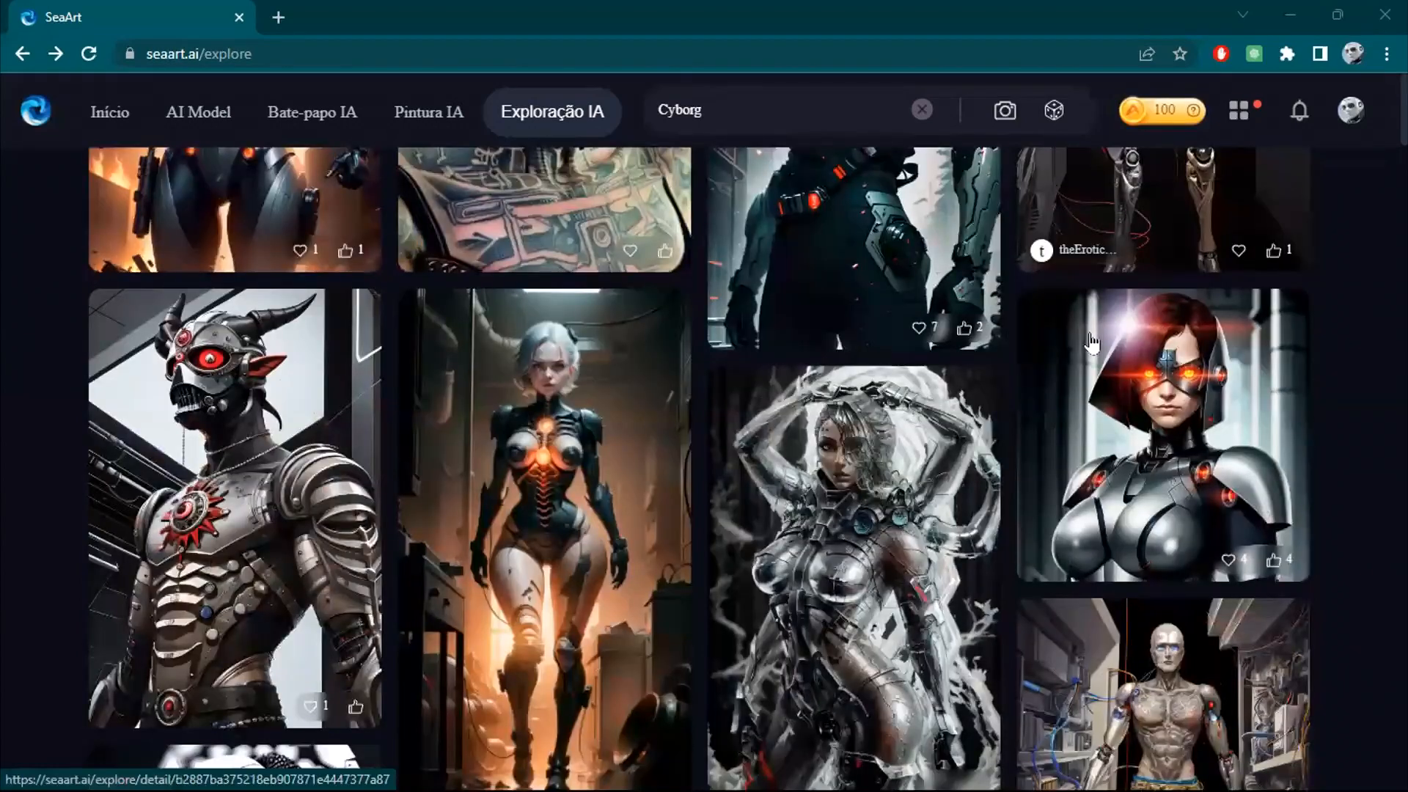
{"action": "scroll", "coordinate": [1092, 343], "scroll_direction": "down", "scroll_amount": 7}
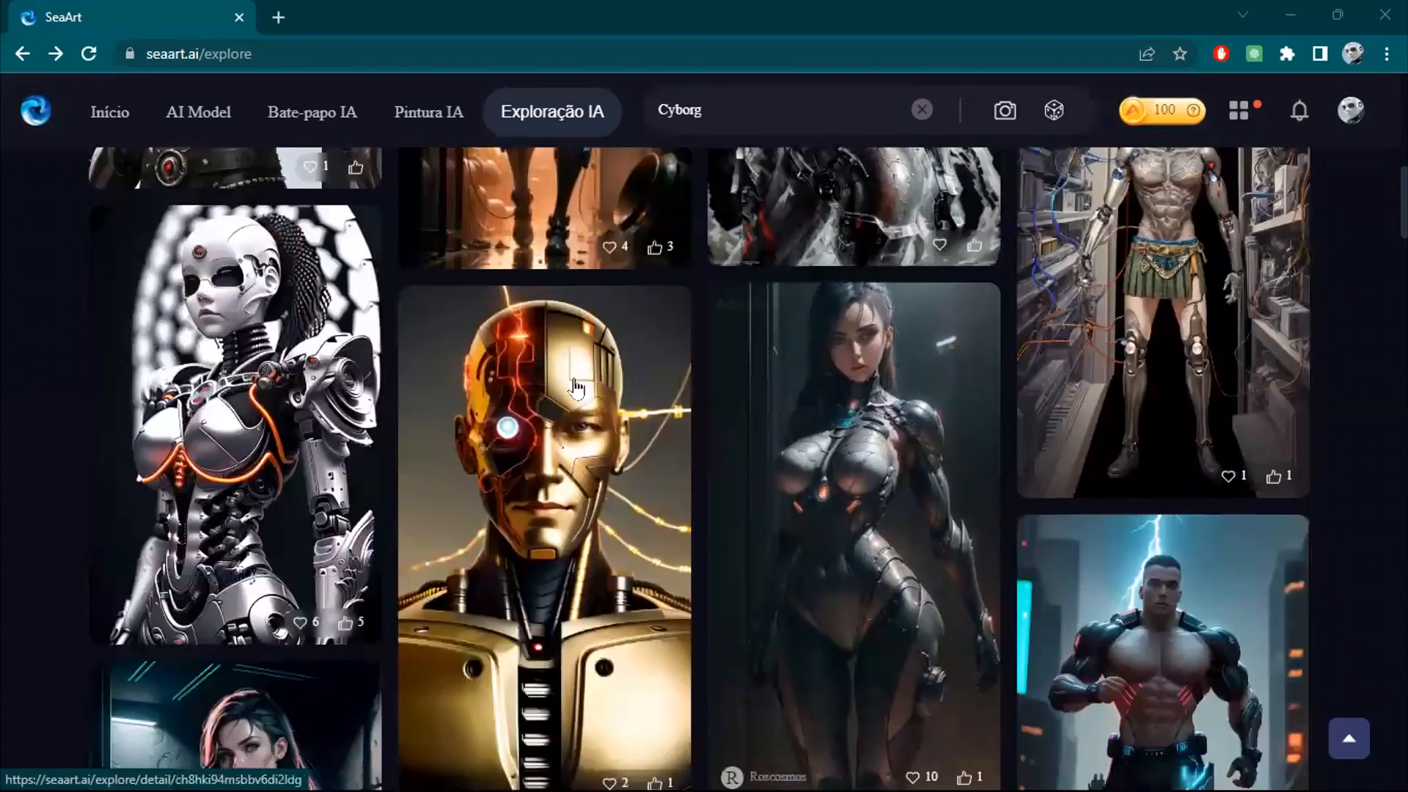
{"action": "scroll", "coordinate": [1020, 337], "scroll_direction": "down", "scroll_amount": 5}
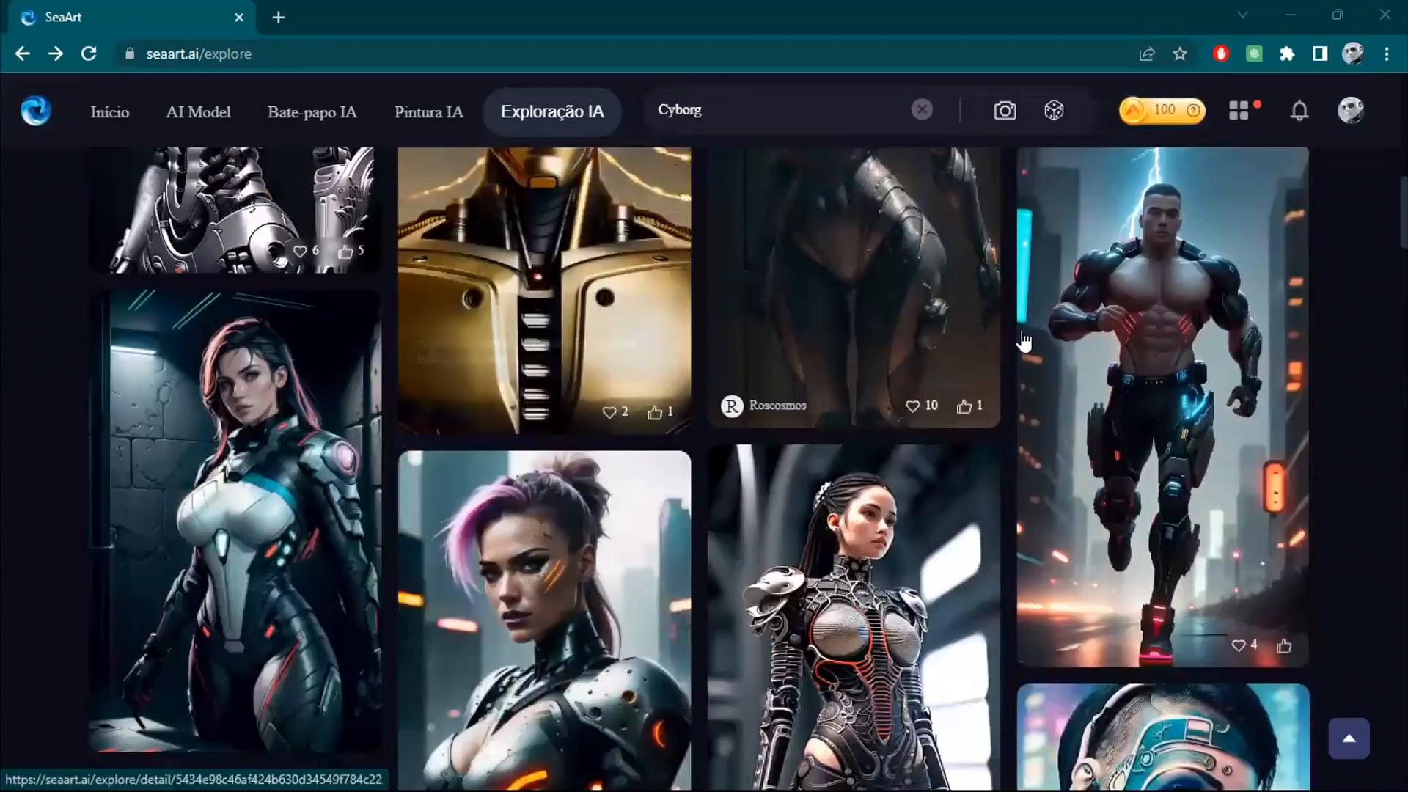
{"action": "scroll", "coordinate": [1024, 341], "scroll_direction": "down", "scroll_amount": 10}
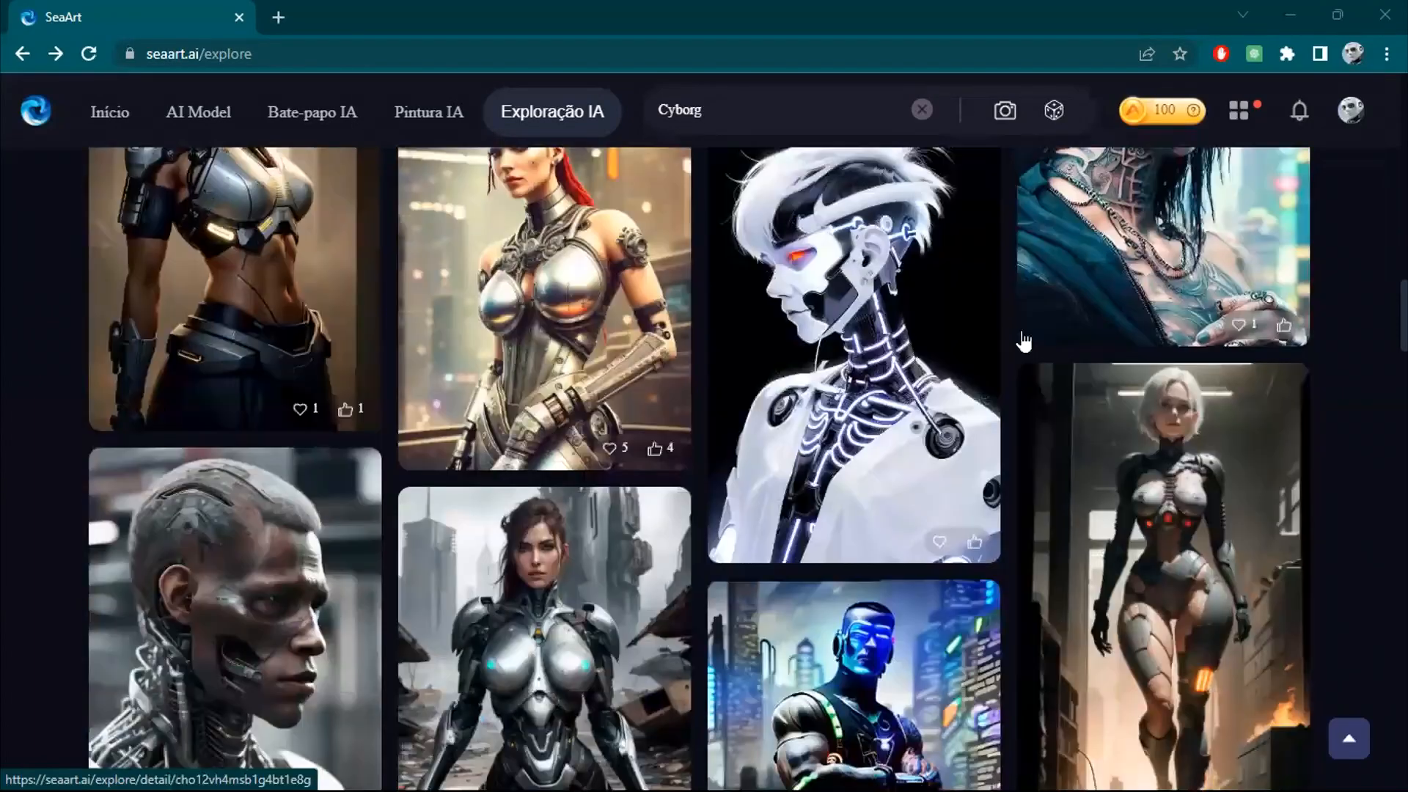
{"action": "scroll", "coordinate": [1023, 341], "scroll_direction": "down", "scroll_amount": 10}
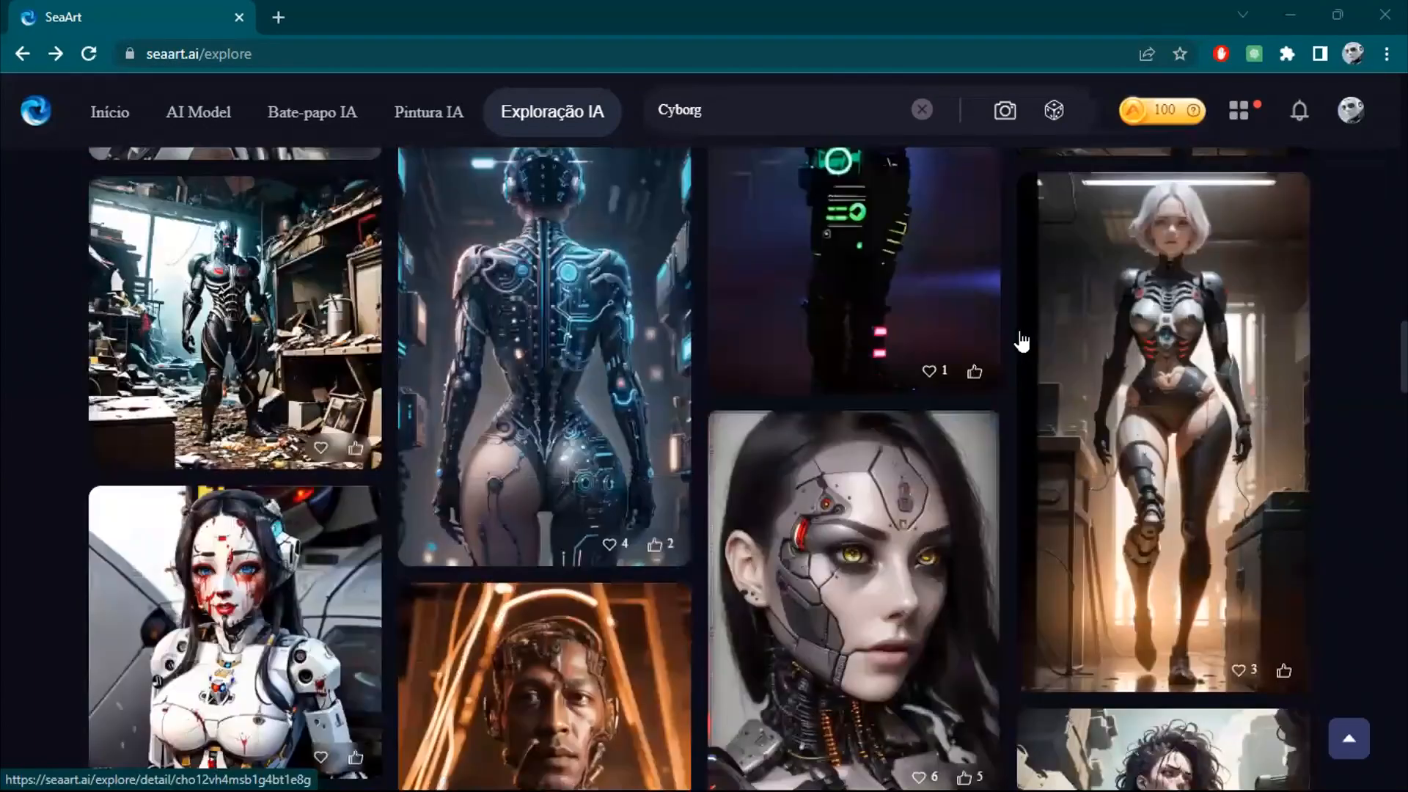
{"action": "scroll", "coordinate": [543, 354], "scroll_direction": "down", "scroll_amount": 10}
{"action": "scroll", "coordinate": [543, 355], "scroll_direction": "down", "scroll_amount": 8}
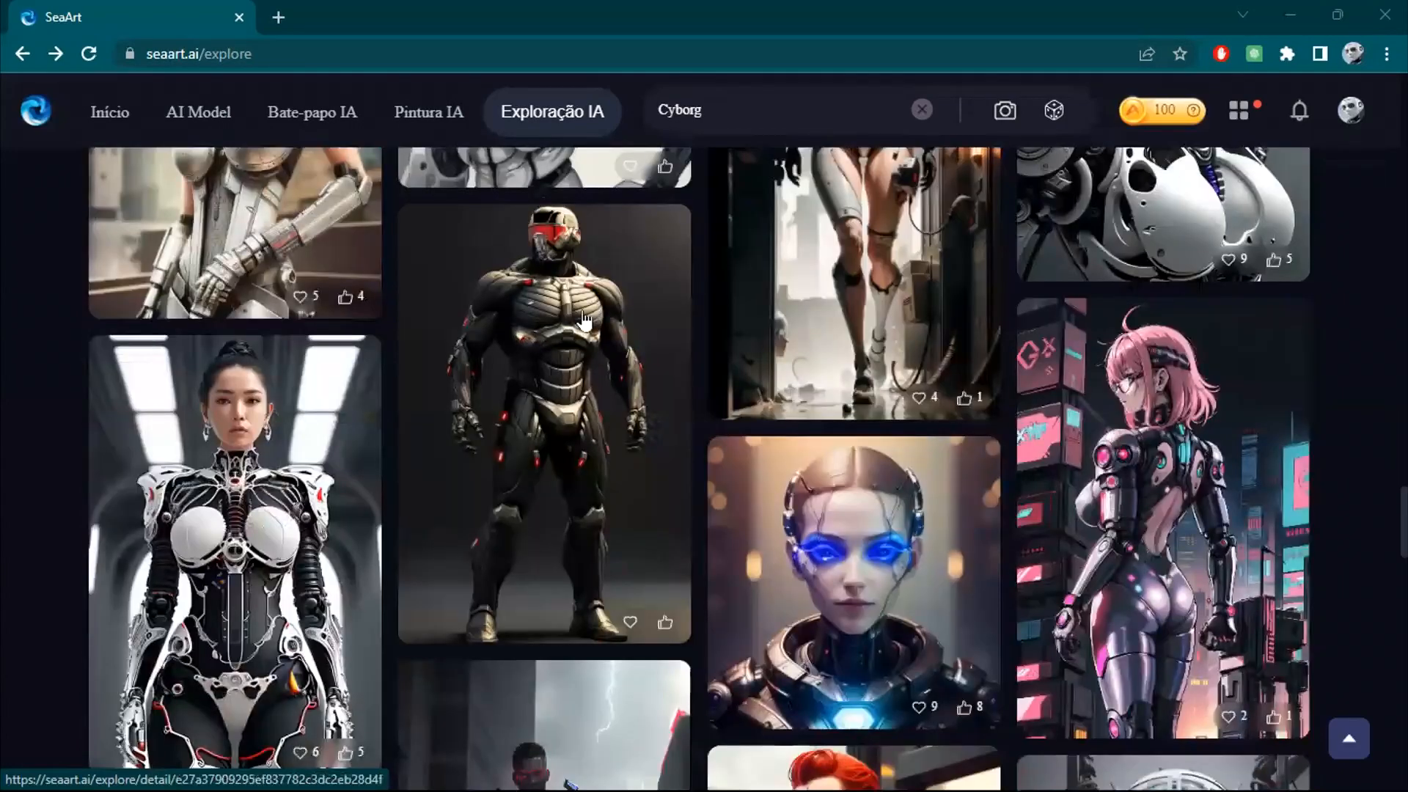
{"action": "mouse_move", "coordinate": [584, 320]}
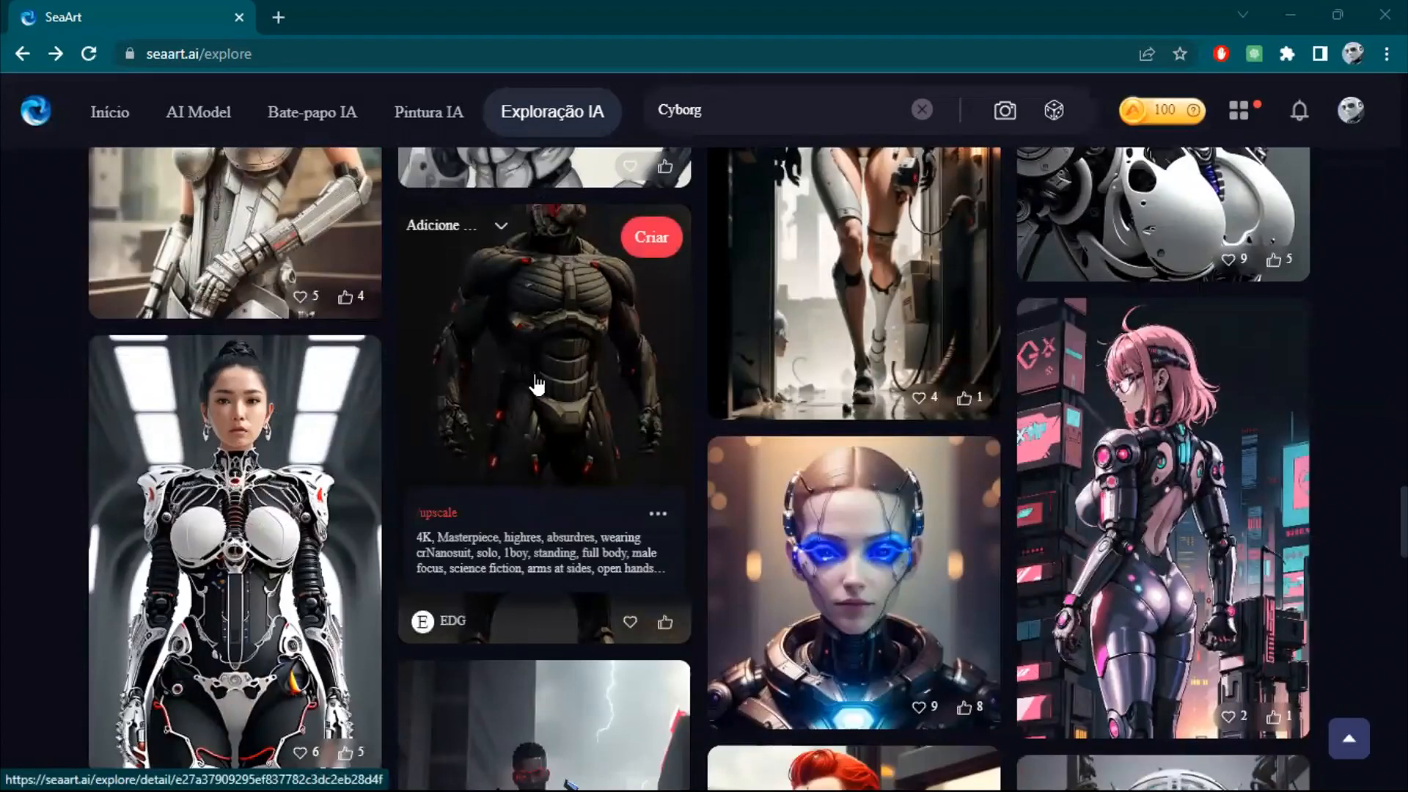
{"action": "left_click", "coordinate": [536, 382]}
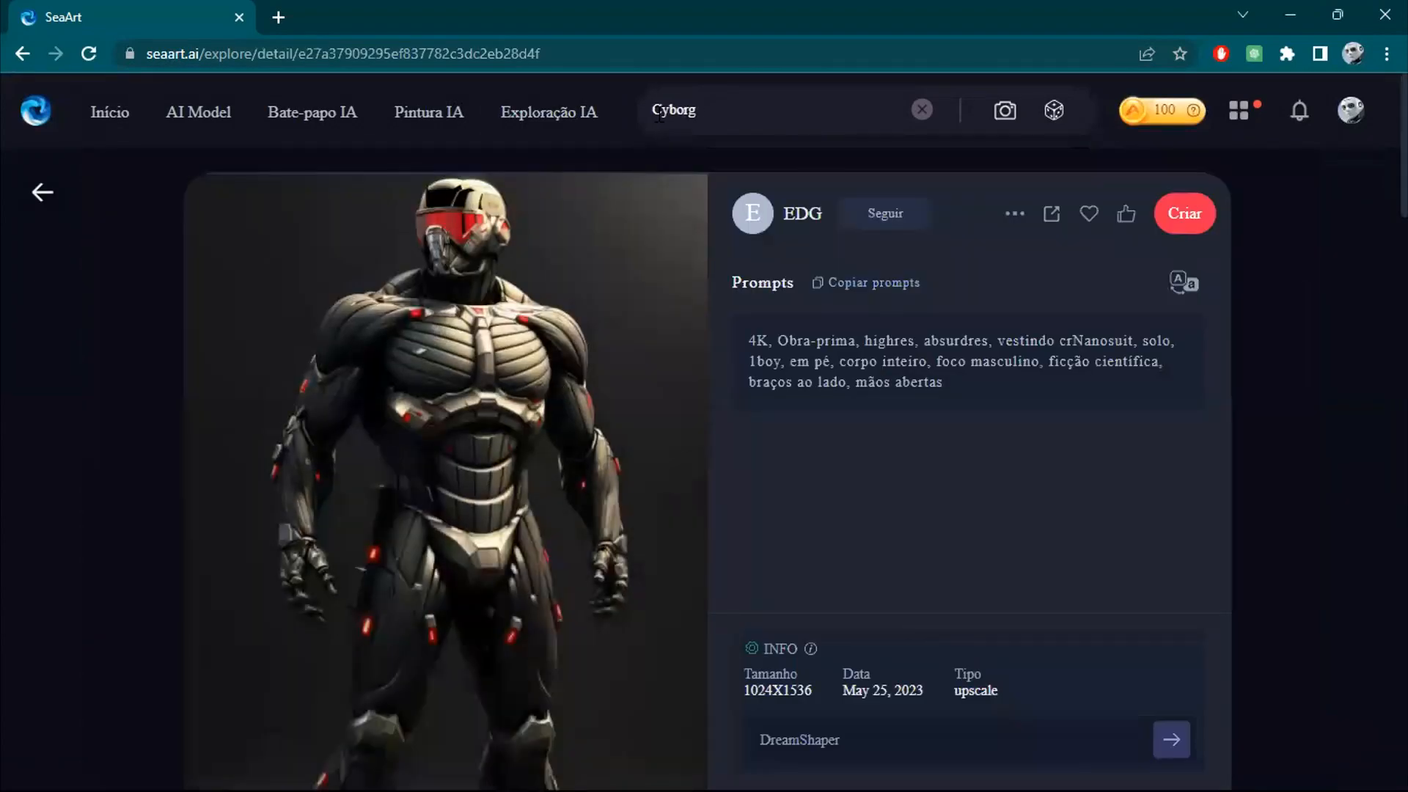
Copy the nanosuit image's prompt and show the additional options for saving or reporting the image.
{"action": "mouse_move", "coordinate": [572, 385]}
{"action": "left_click", "coordinate": [867, 288]}
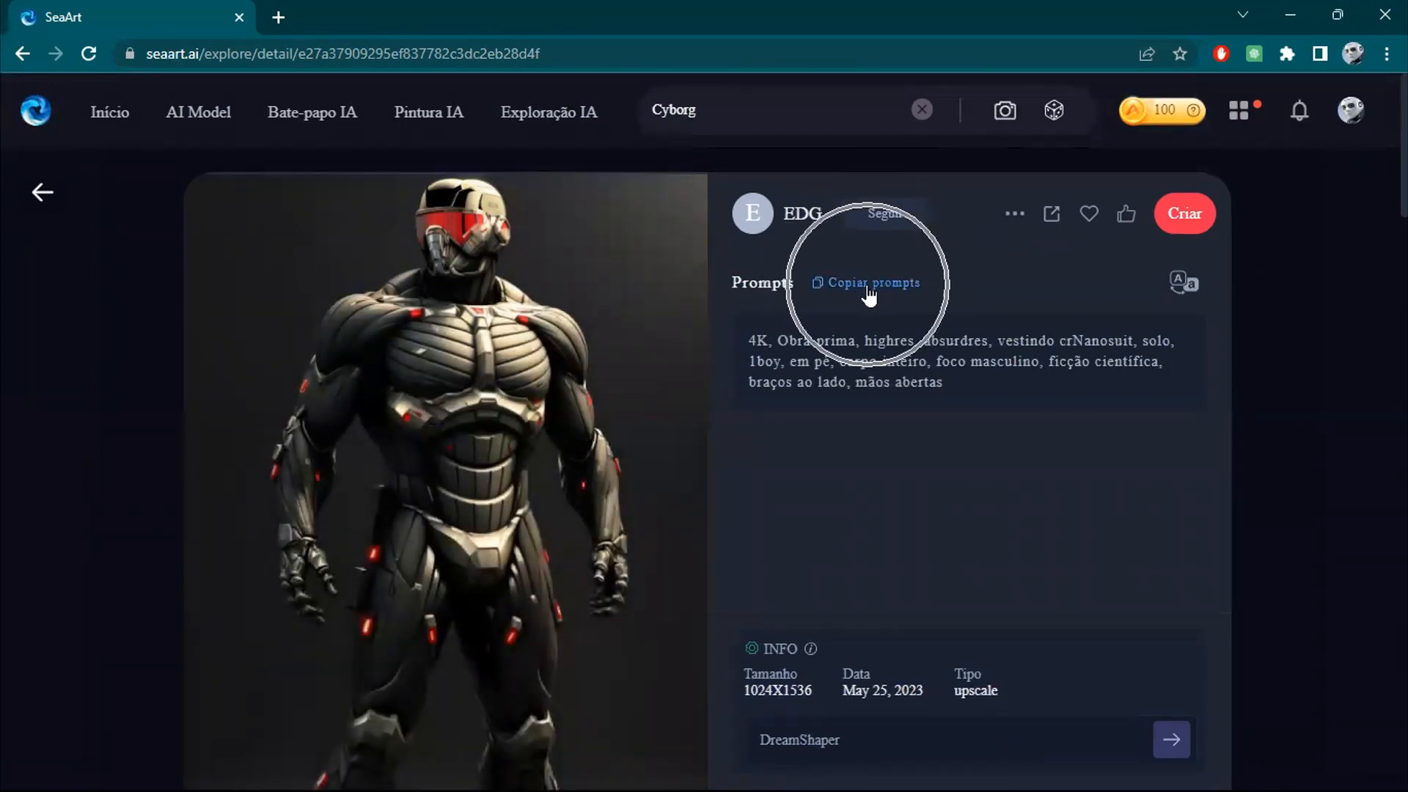
{"action": "left_click", "coordinate": [1018, 220]}
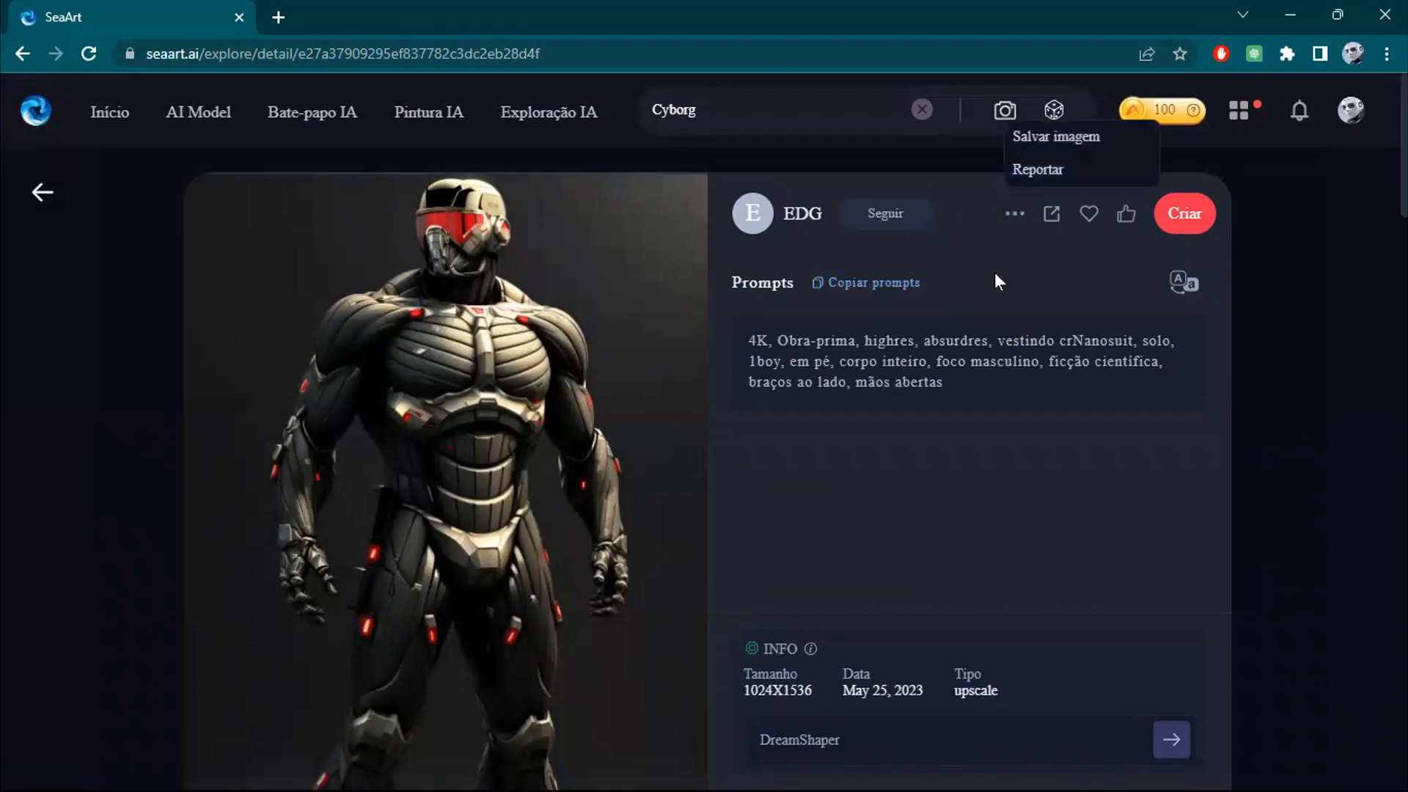
Look through the related recommendations beneath the nanosuit image, comparing the cyborg figures and their prompt previews.
{"action": "mouse_move", "coordinate": [393, 420]}
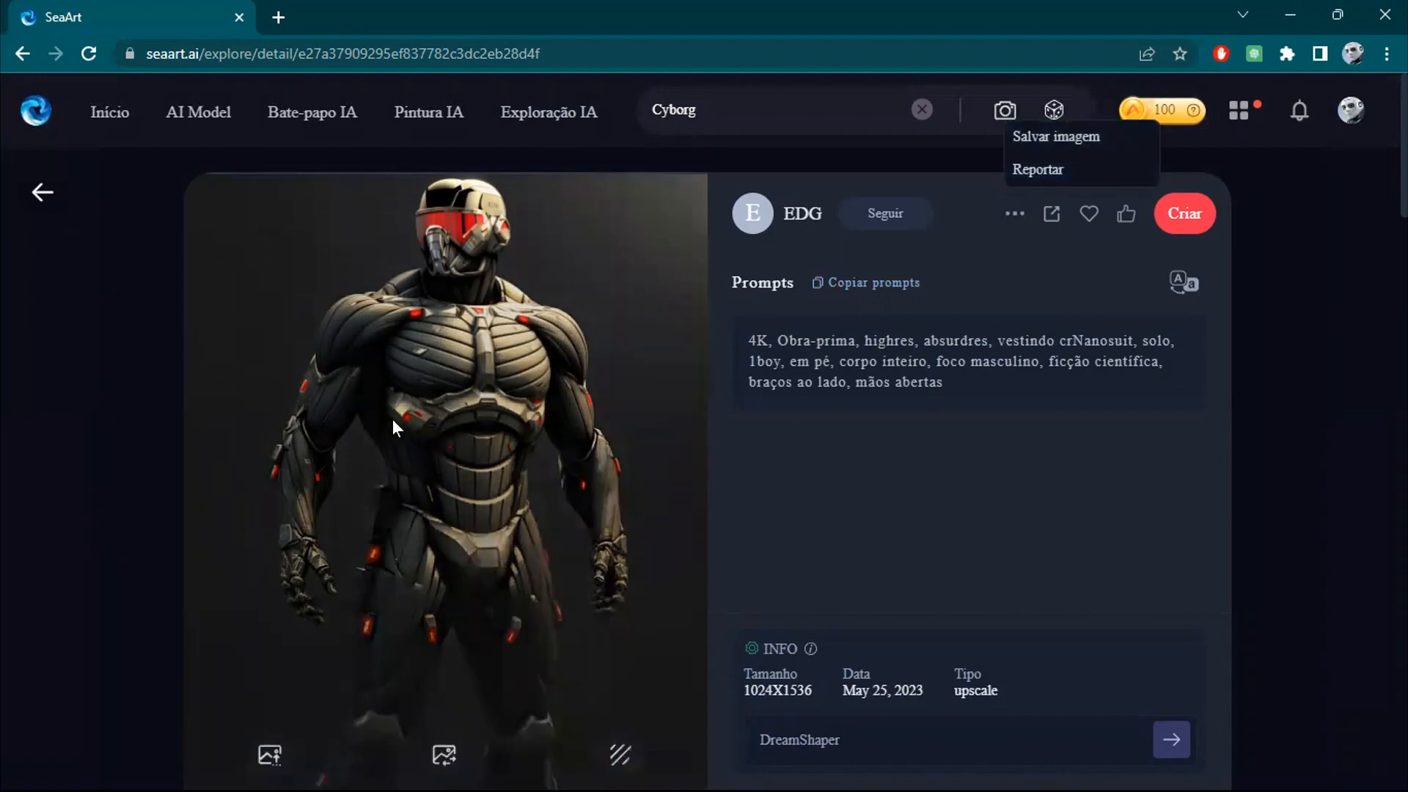
{"action": "scroll", "coordinate": [971, 429], "scroll_direction": "down", "scroll_amount": 6}
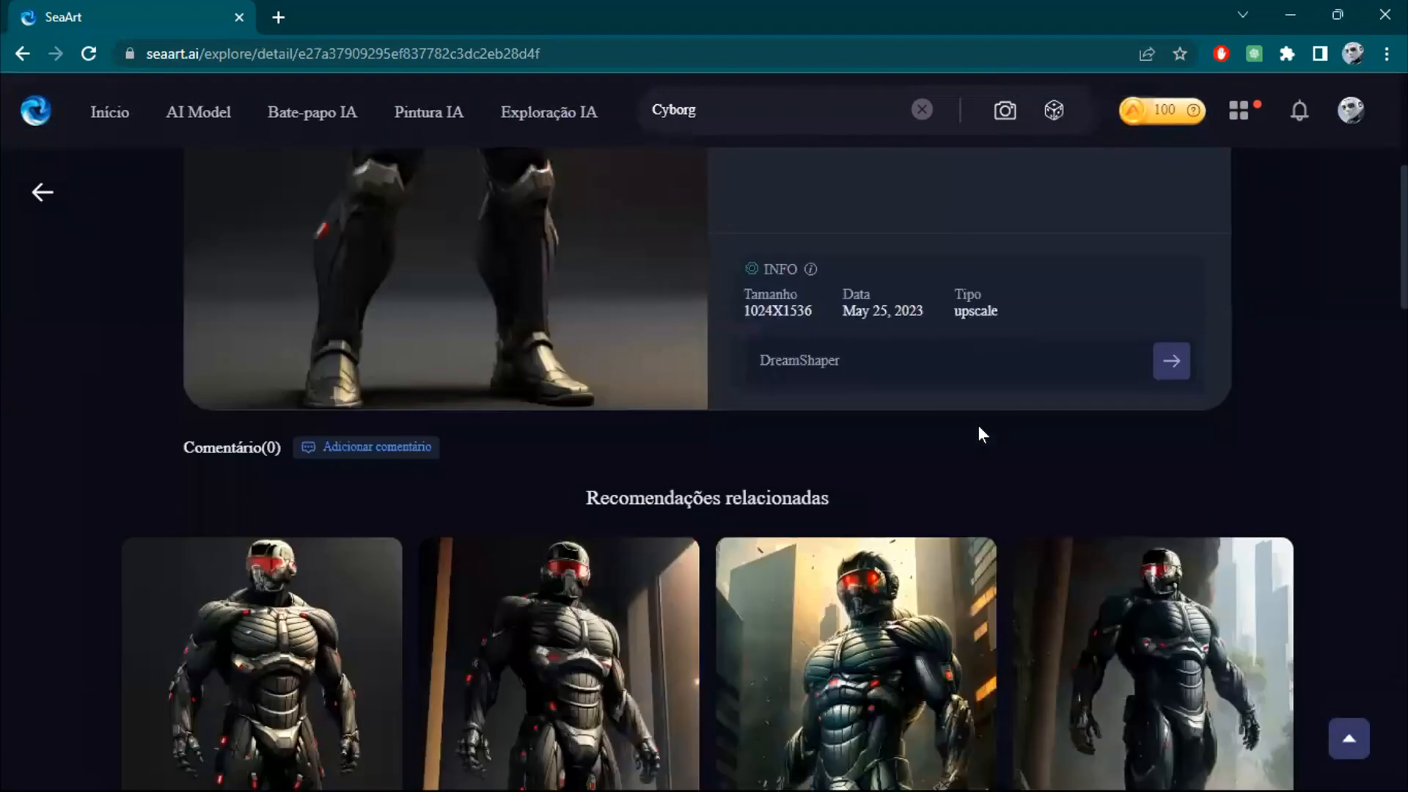
{"action": "scroll", "coordinate": [979, 427], "scroll_direction": "down", "scroll_amount": 4}
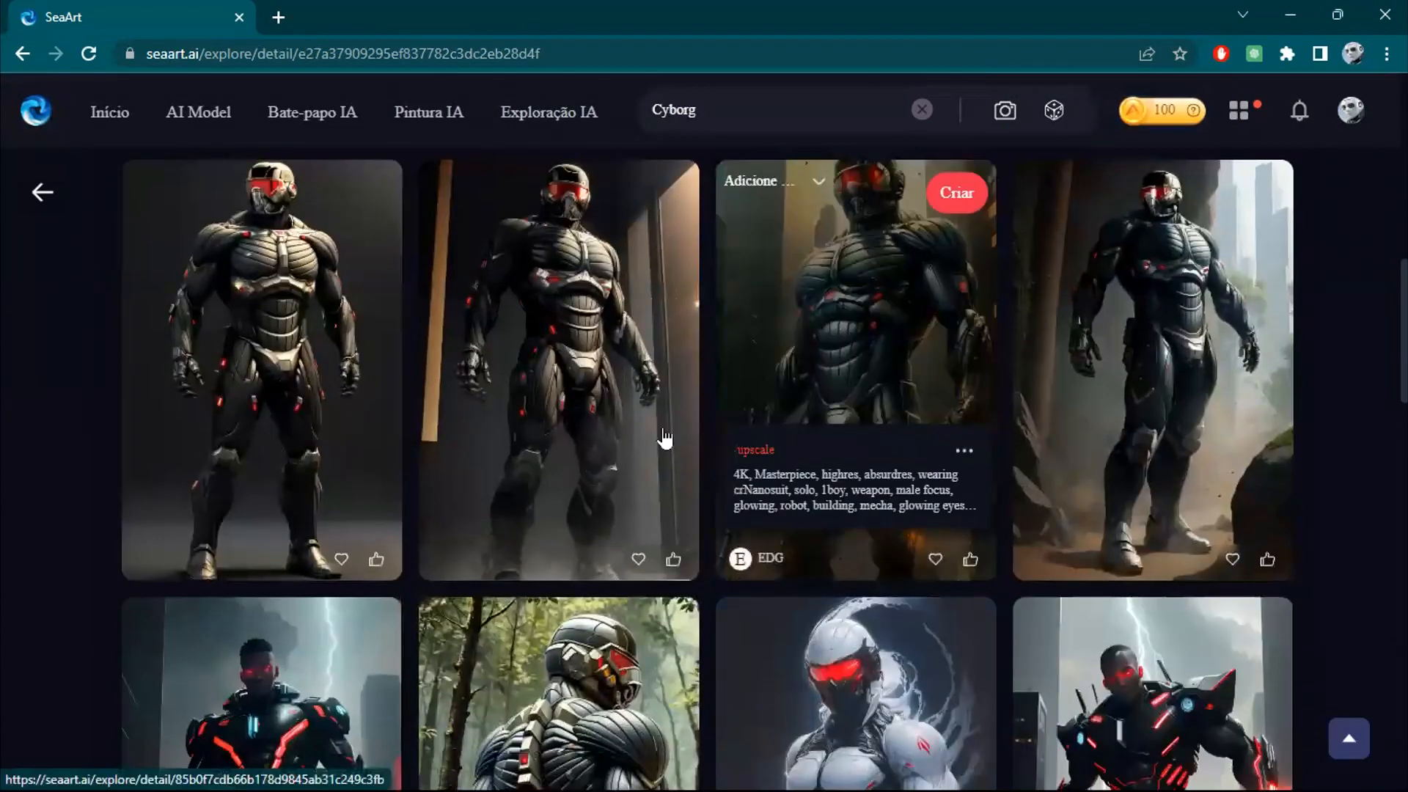
{"action": "scroll", "coordinate": [1169, 456], "scroll_direction": "down", "scroll_amount": 6}
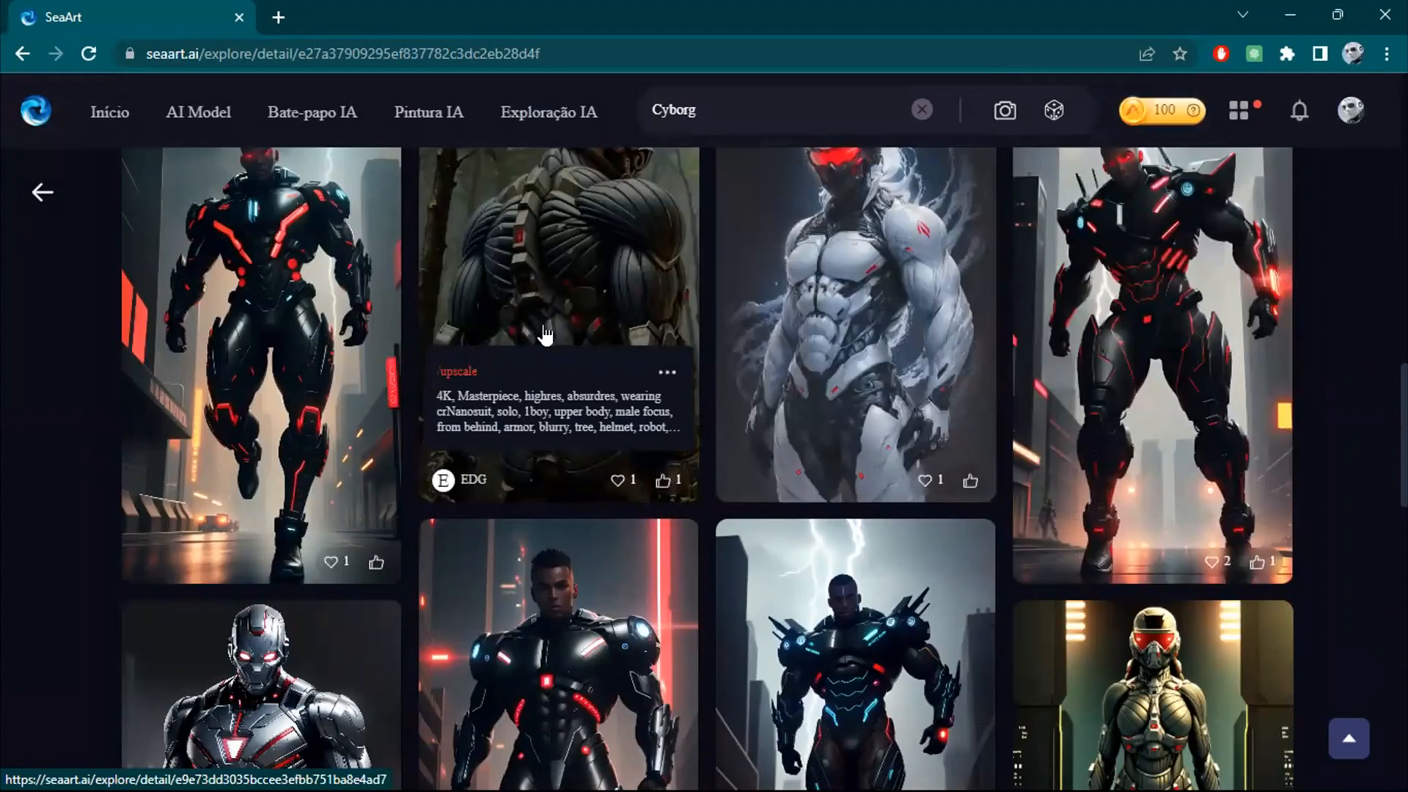
{"action": "scroll", "coordinate": [951, 306], "scroll_direction": "down", "scroll_amount": 4}
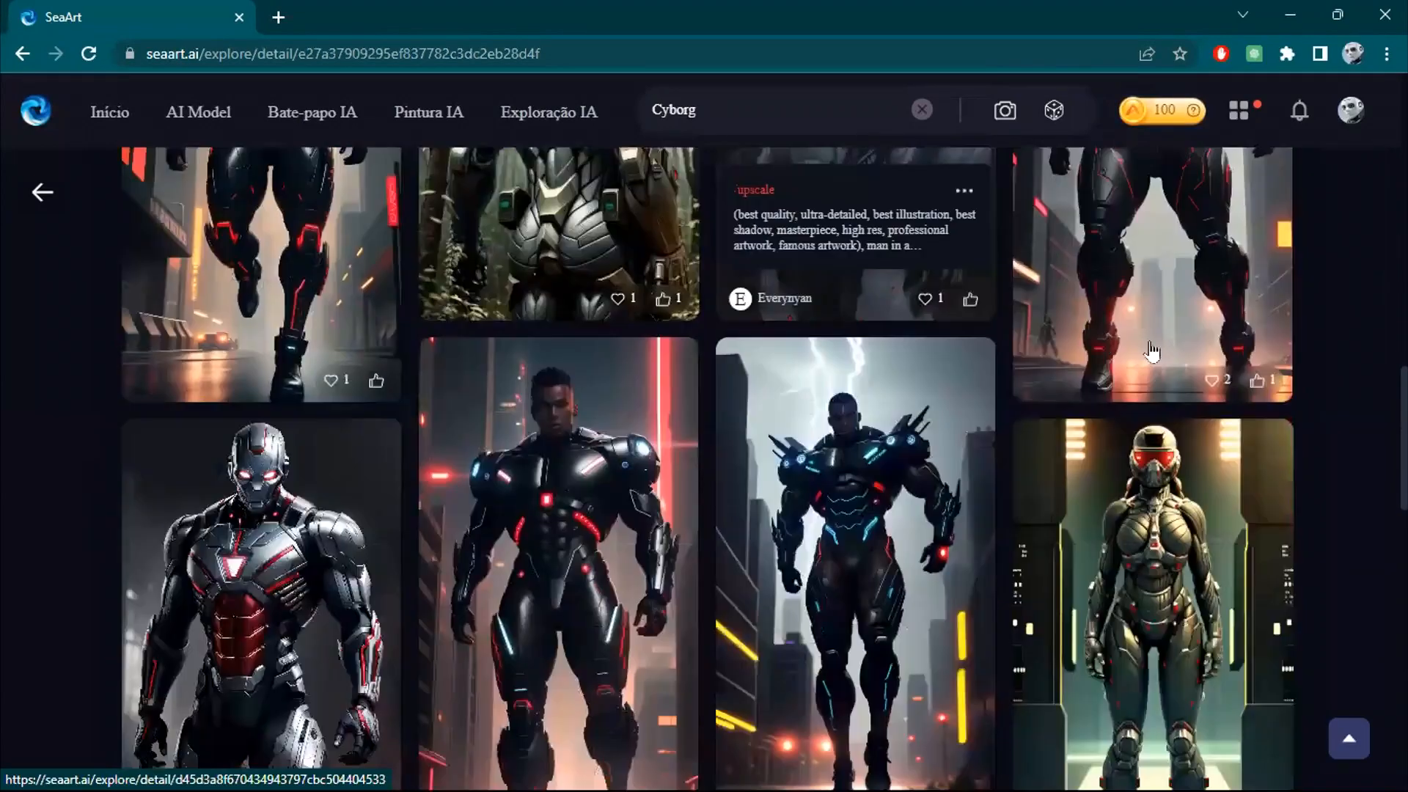
{"action": "scroll", "coordinate": [526, 393], "scroll_direction": "up", "scroll_amount": 10}
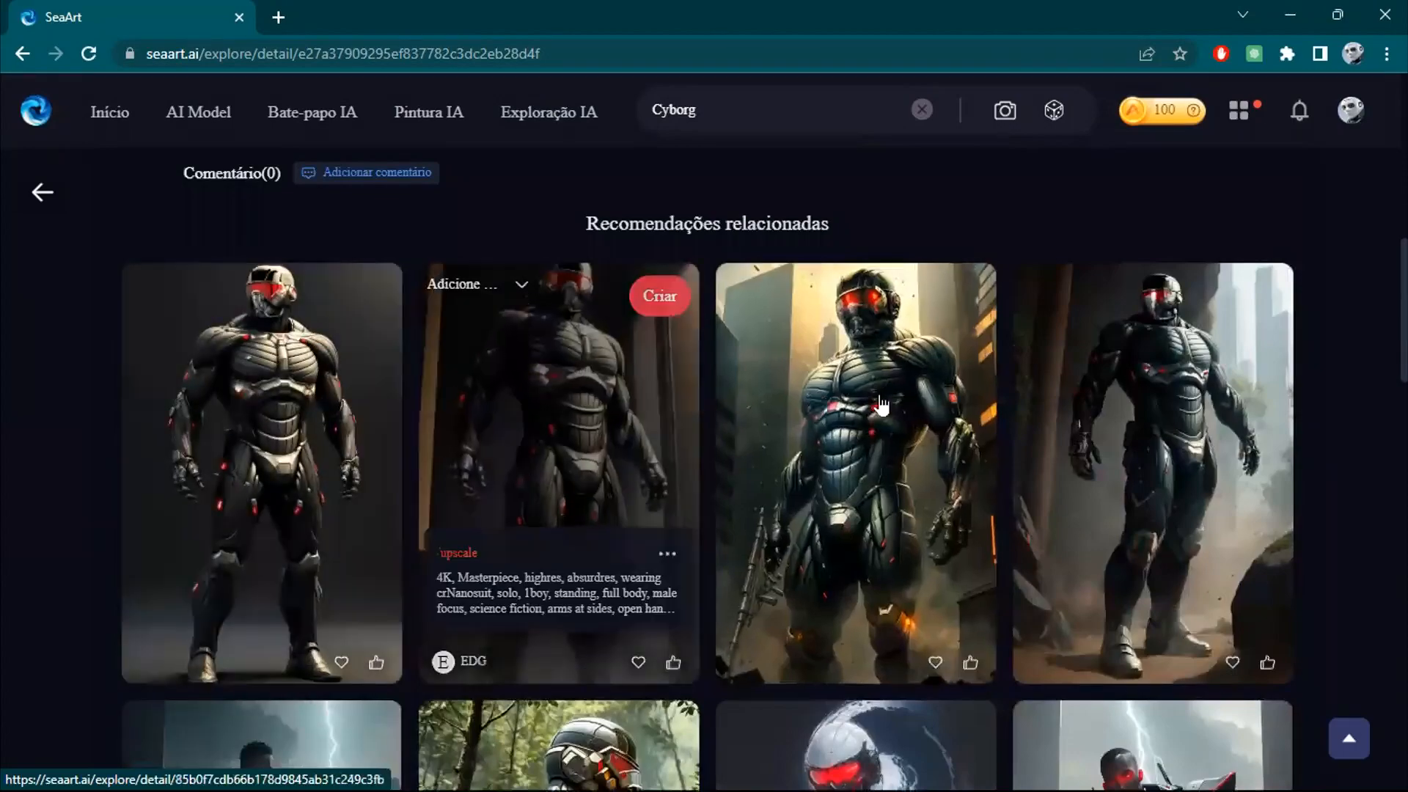
{"action": "scroll", "coordinate": [1142, 403], "scroll_direction": "down", "scroll_amount": 1}
{"action": "scroll", "coordinate": [1147, 409], "scroll_direction": "down", "scroll_amount": 12}
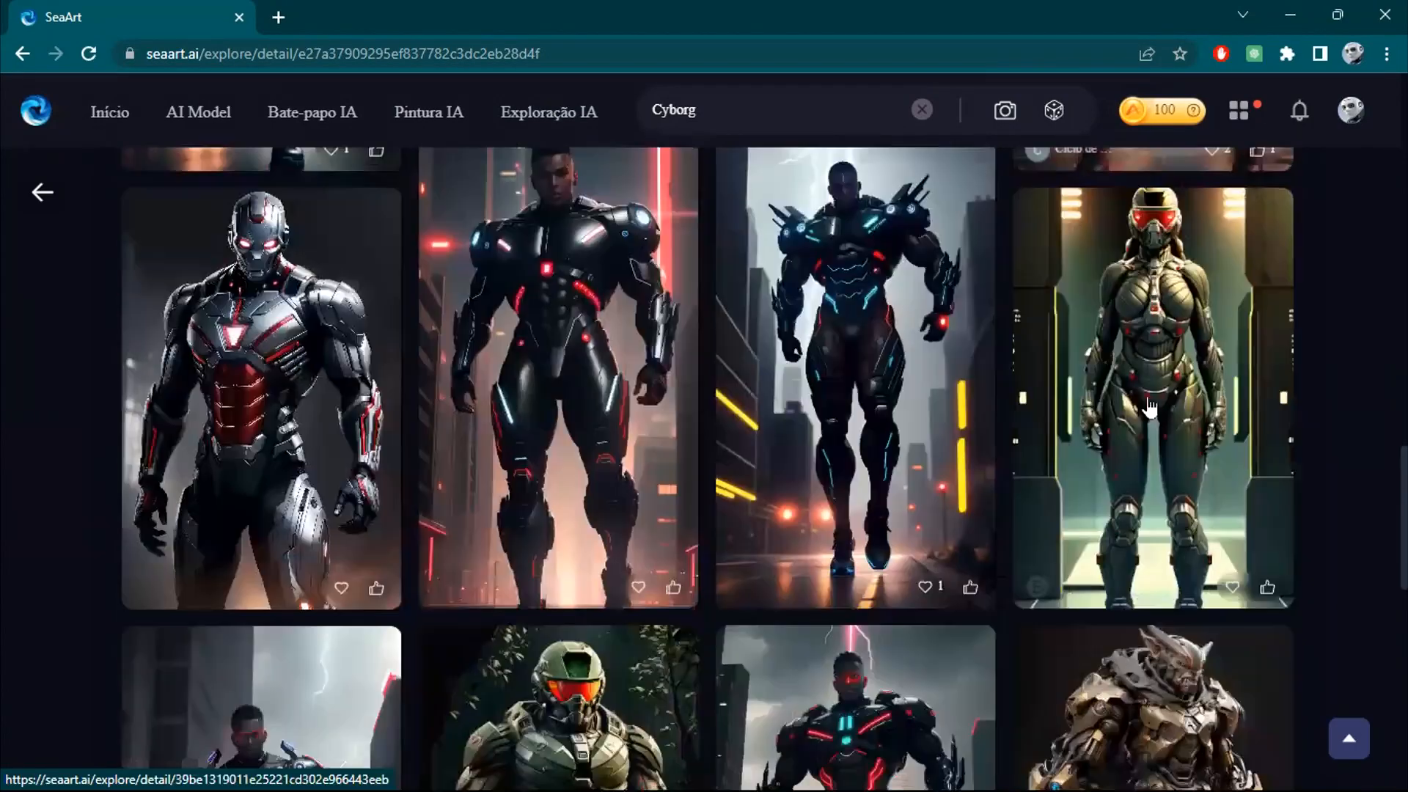
{"action": "mouse_move", "coordinate": [1148, 371]}
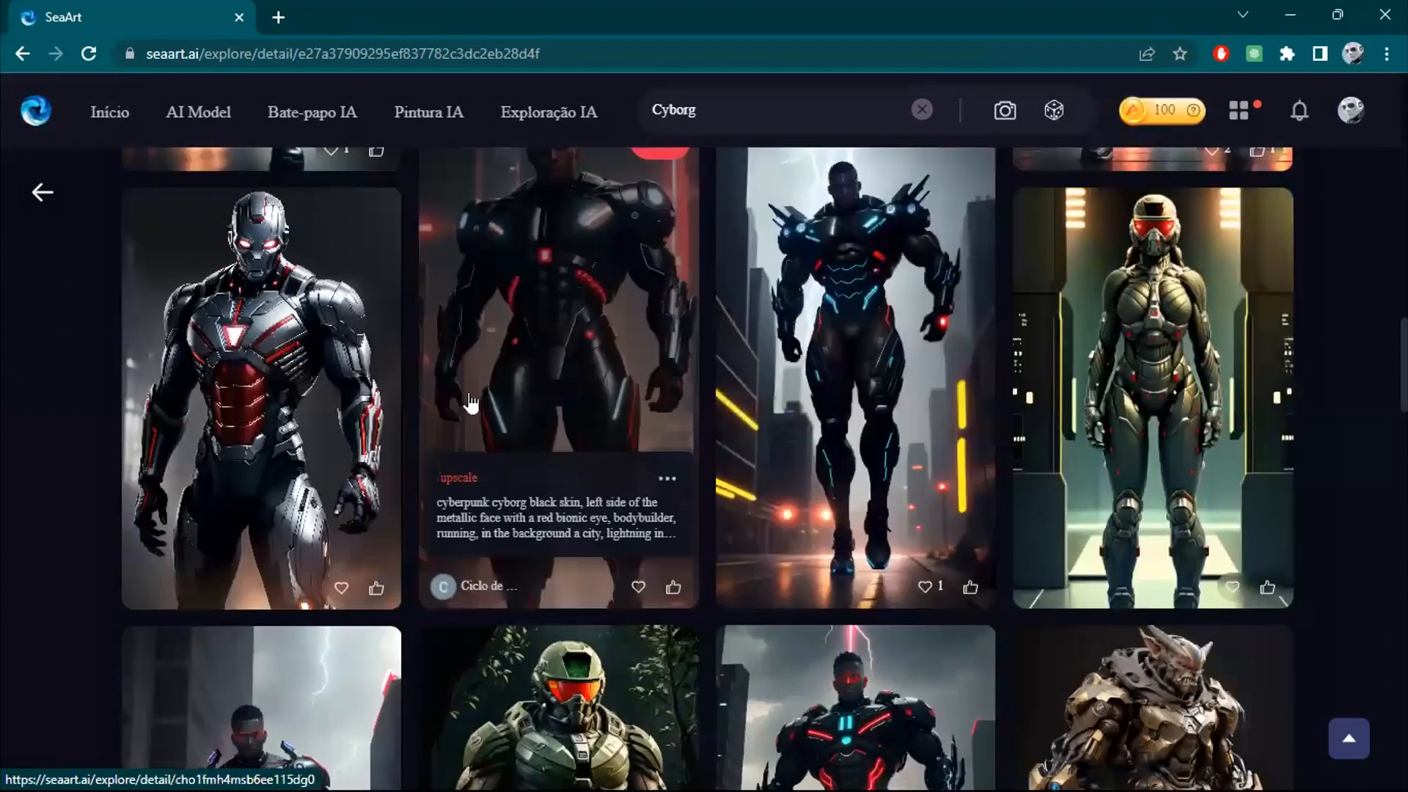
Examine the recommended cyborg artworks farther down the list, ending back at the nanosuit image's prompt and details.
{"action": "scroll", "coordinate": [513, 366], "scroll_direction": "down", "scroll_amount": 6}
{"action": "scroll", "coordinate": [921, 308], "scroll_direction": "down", "scroll_amount": 6}
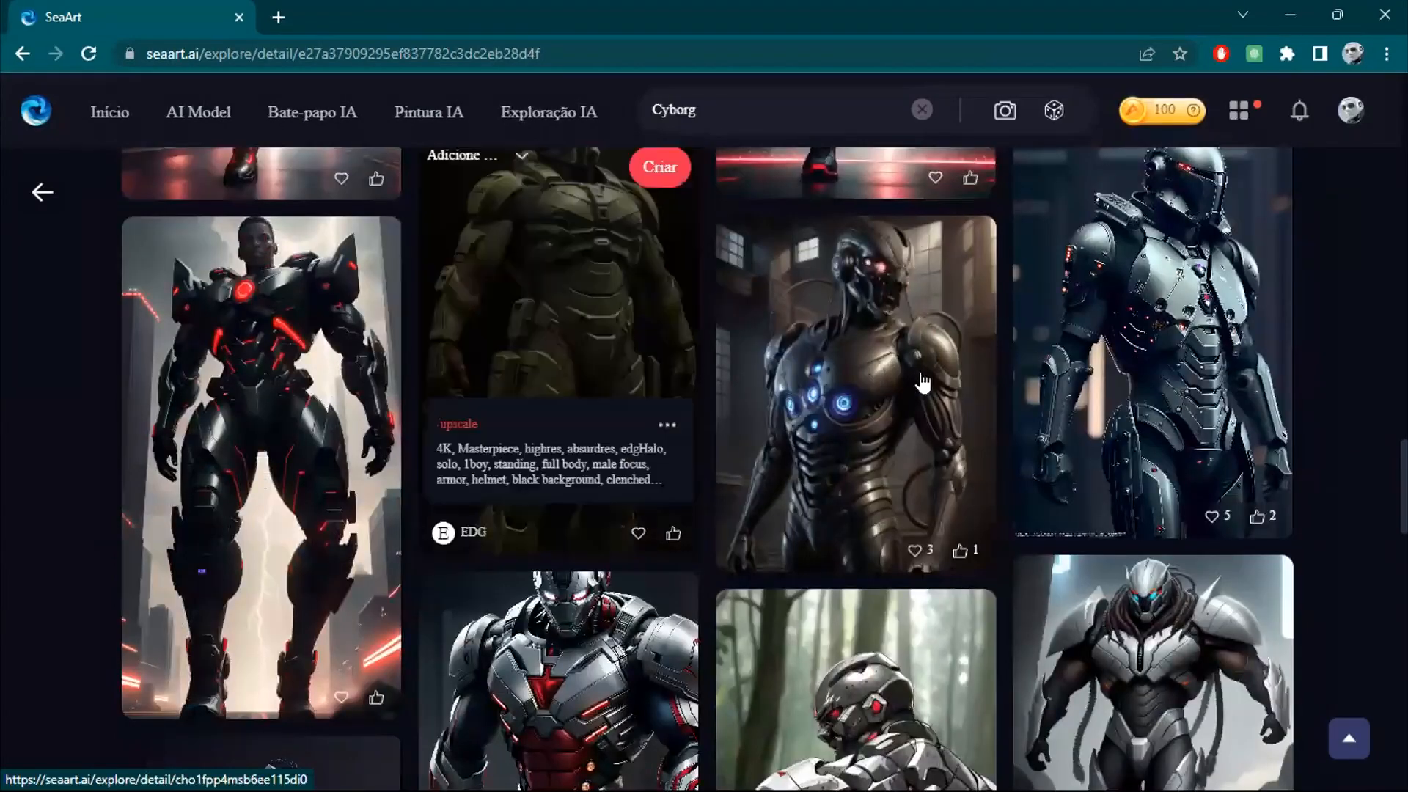
{"action": "scroll", "coordinate": [1053, 381], "scroll_direction": "down", "scroll_amount": 5}
{"action": "scroll", "coordinate": [1053, 381], "scroll_direction": "down", "scroll_amount": 2}
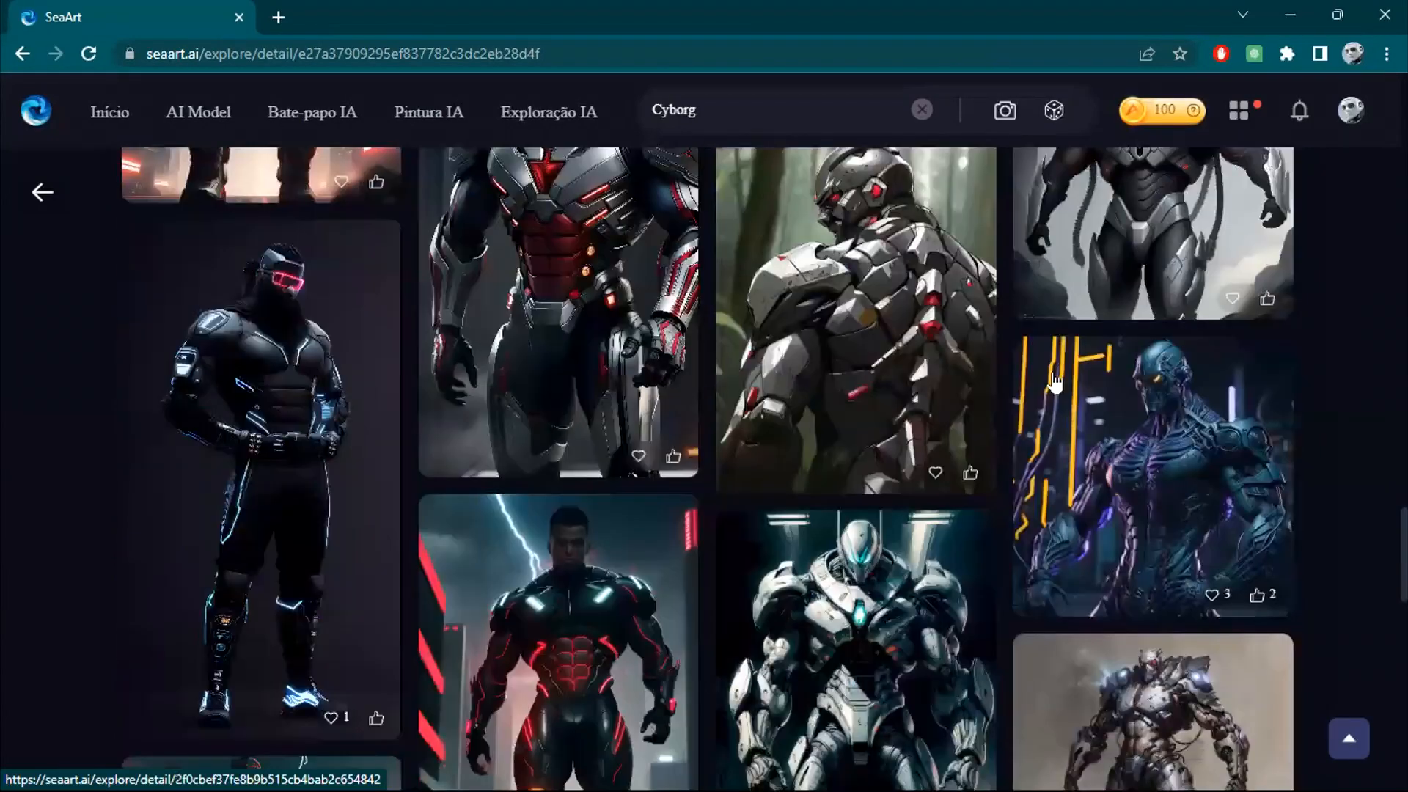
{"action": "scroll", "coordinate": [1053, 381], "scroll_direction": "up", "scroll_amount": 4}
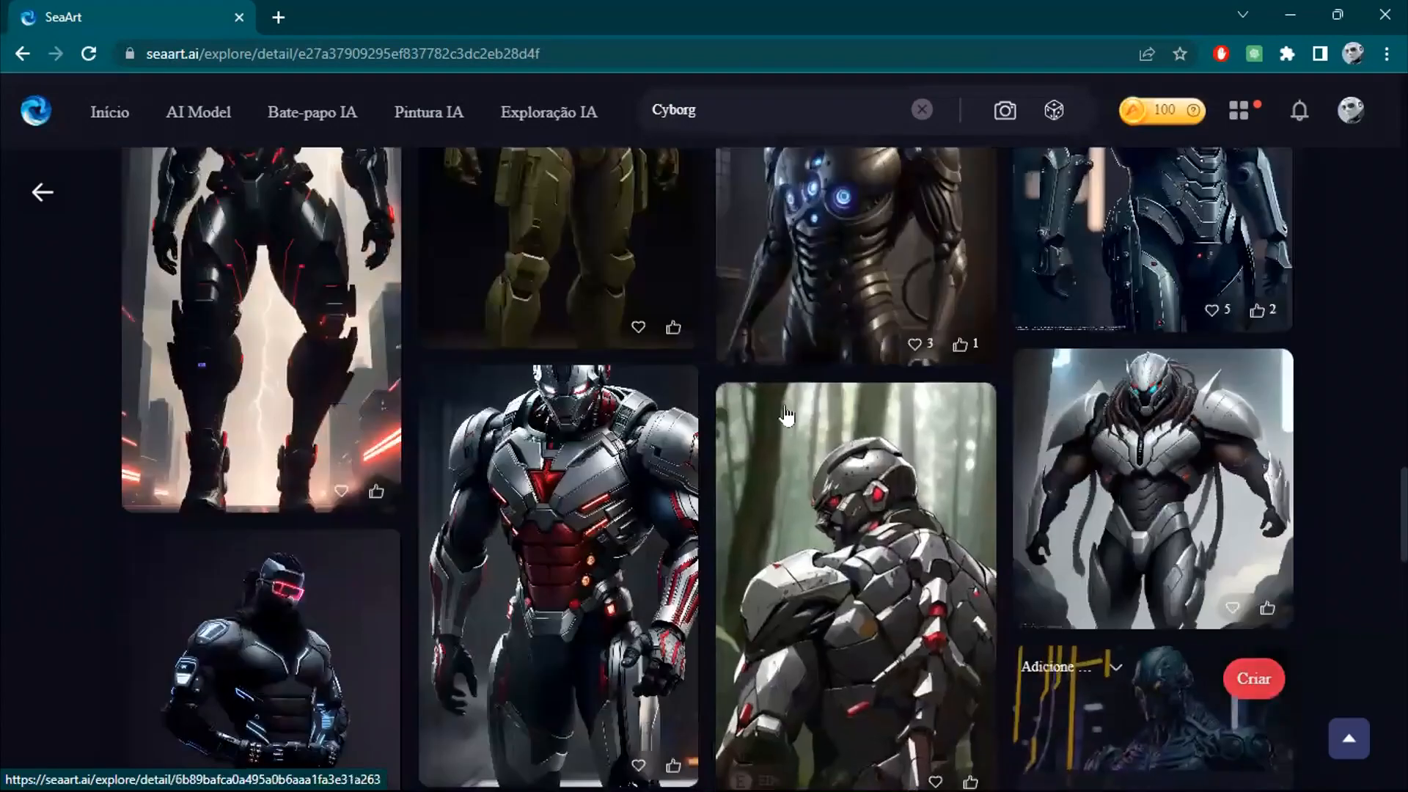
{"action": "scroll", "coordinate": [513, 345], "scroll_direction": "up", "scroll_amount": 5}
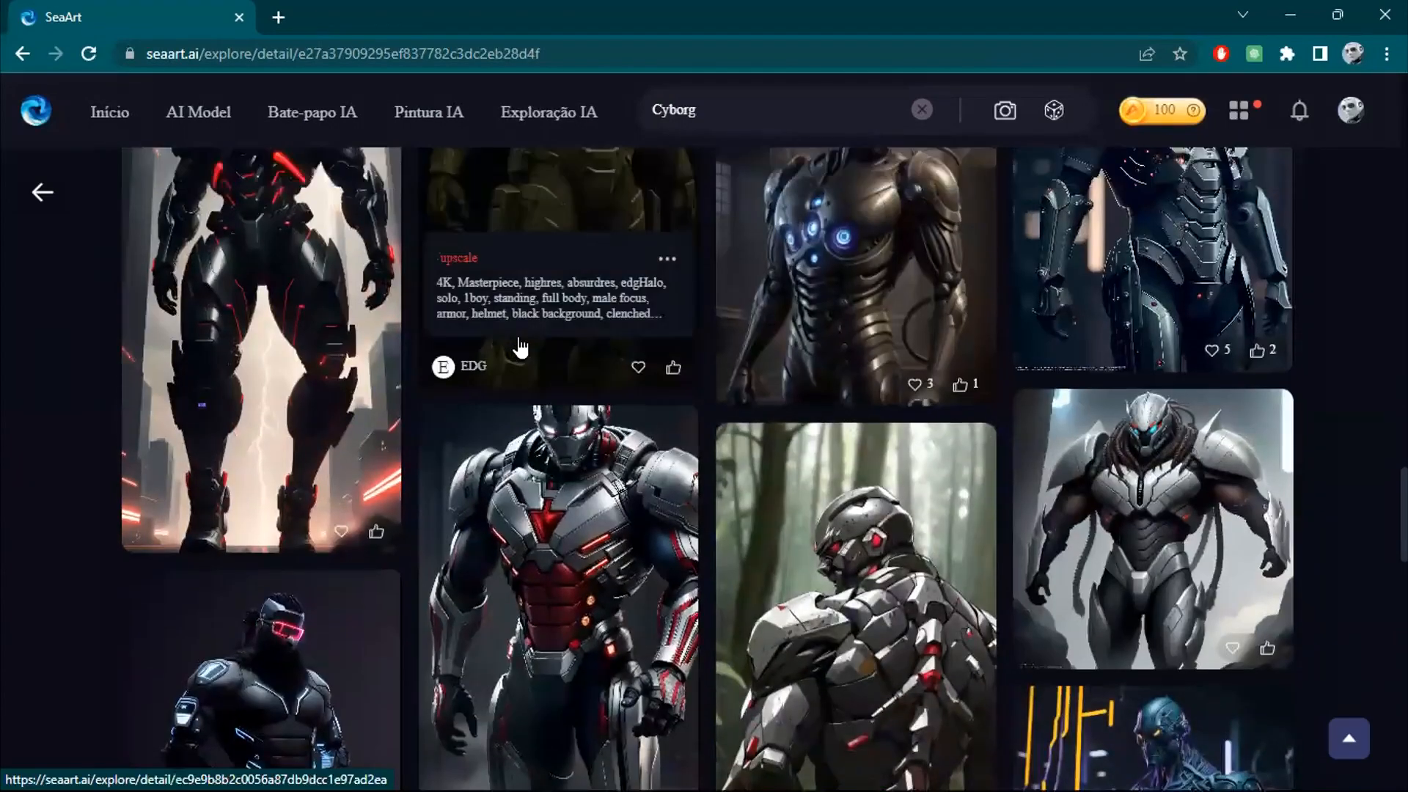
{"action": "scroll", "coordinate": [712, 321], "scroll_direction": "up", "scroll_amount": 6}
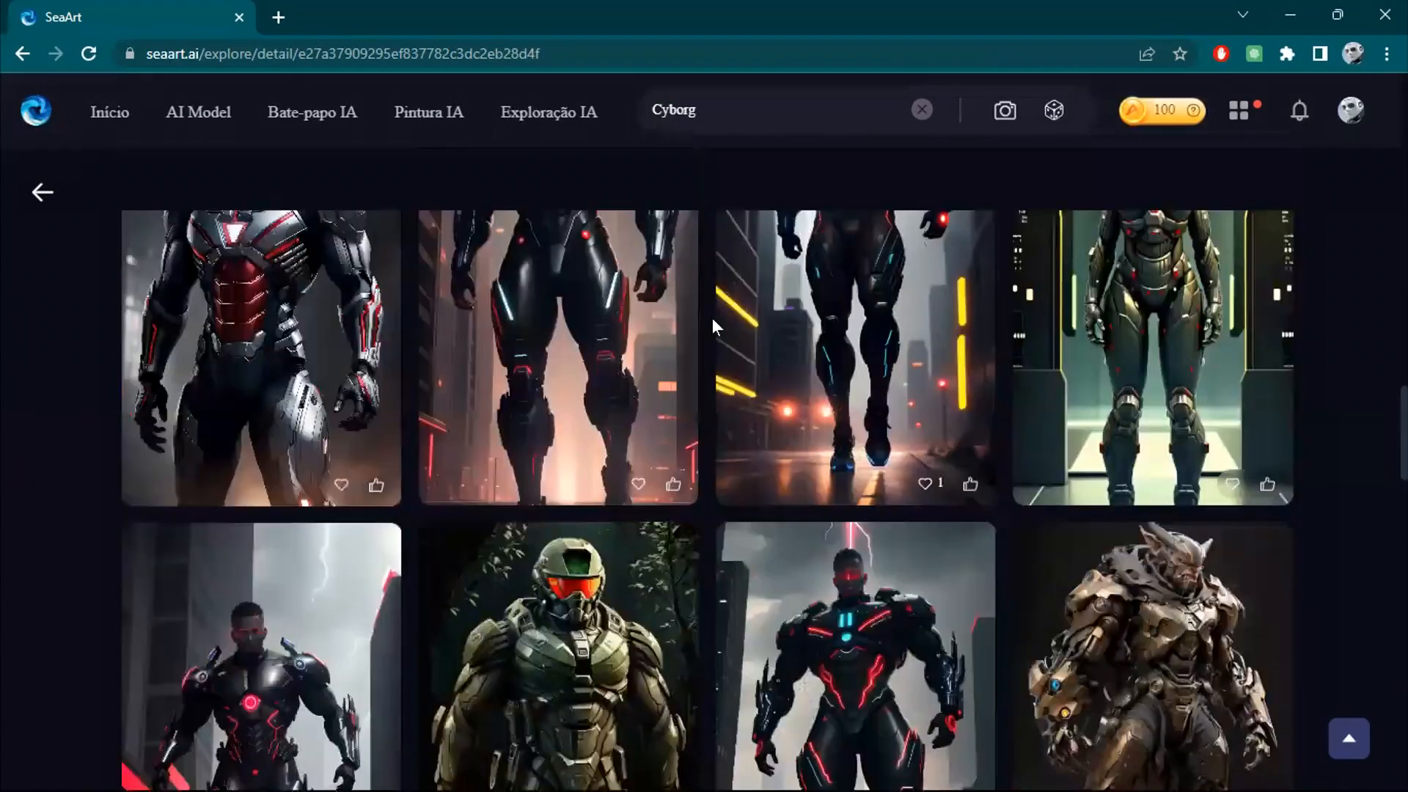
{"action": "scroll", "coordinate": [711, 318], "scroll_direction": "up", "scroll_amount": 10}
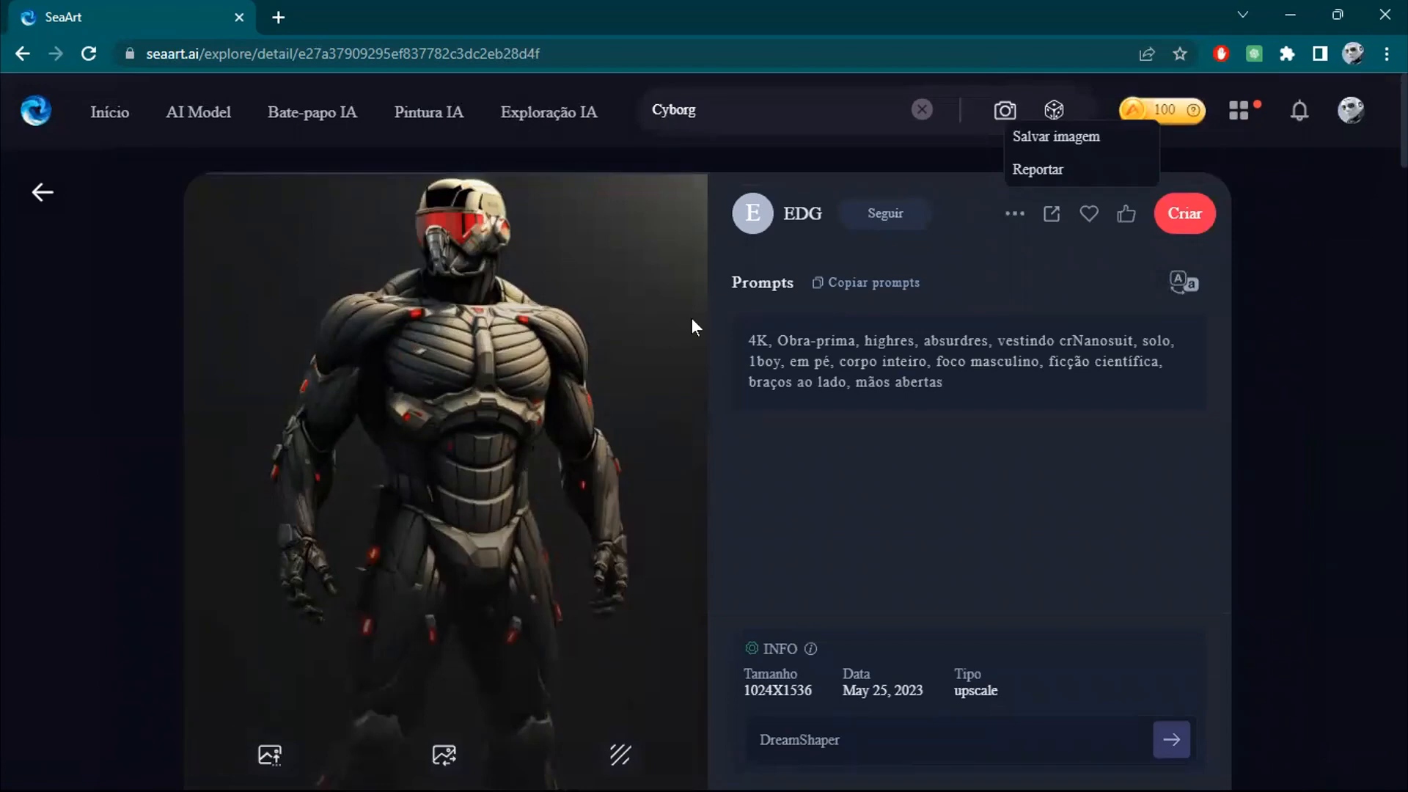
Return to the cyborg gallery from the nanosuit image and browse back up to its first artworks.
{"action": "left_click", "coordinate": [49, 199]}
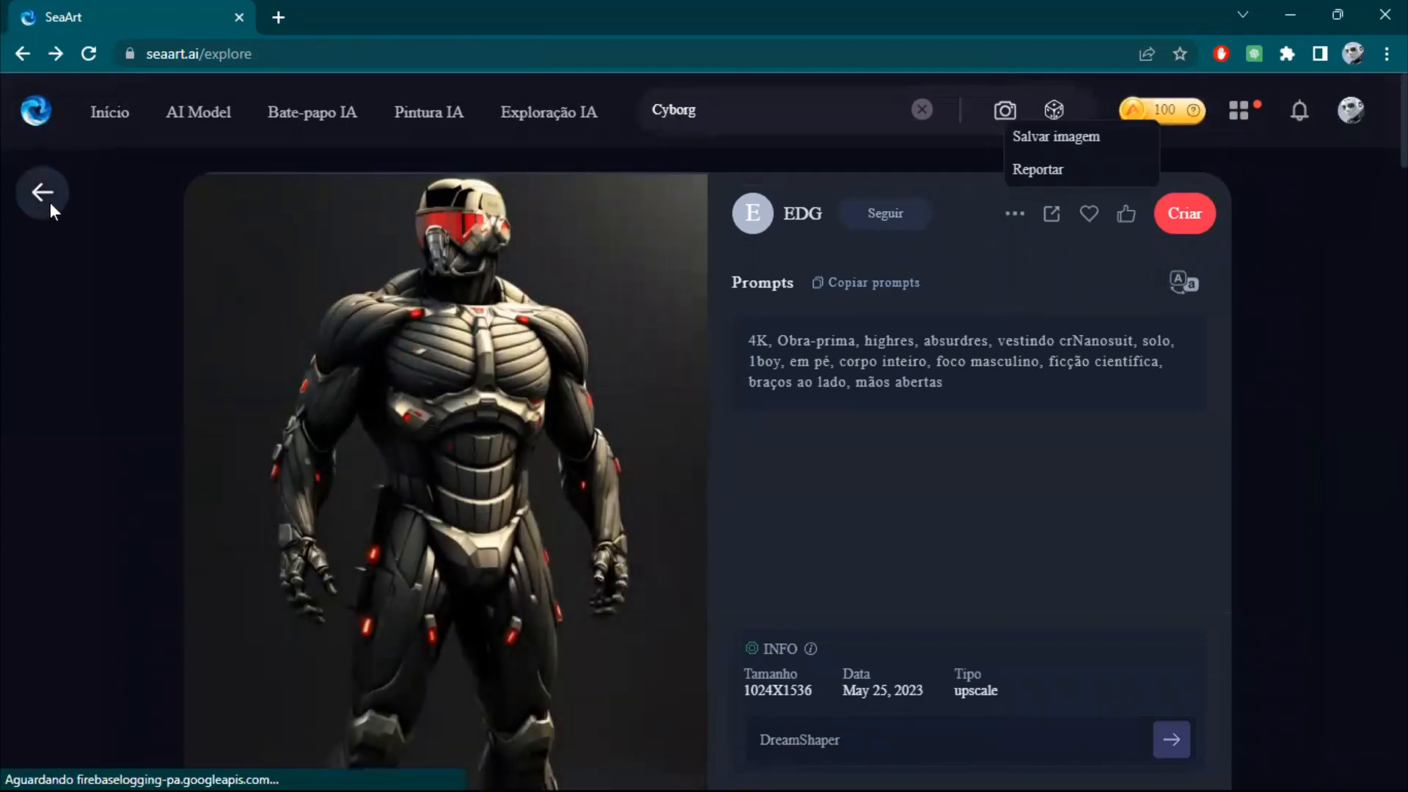
{"action": "scroll", "coordinate": [943, 350], "scroll_direction": "up", "scroll_amount": 10}
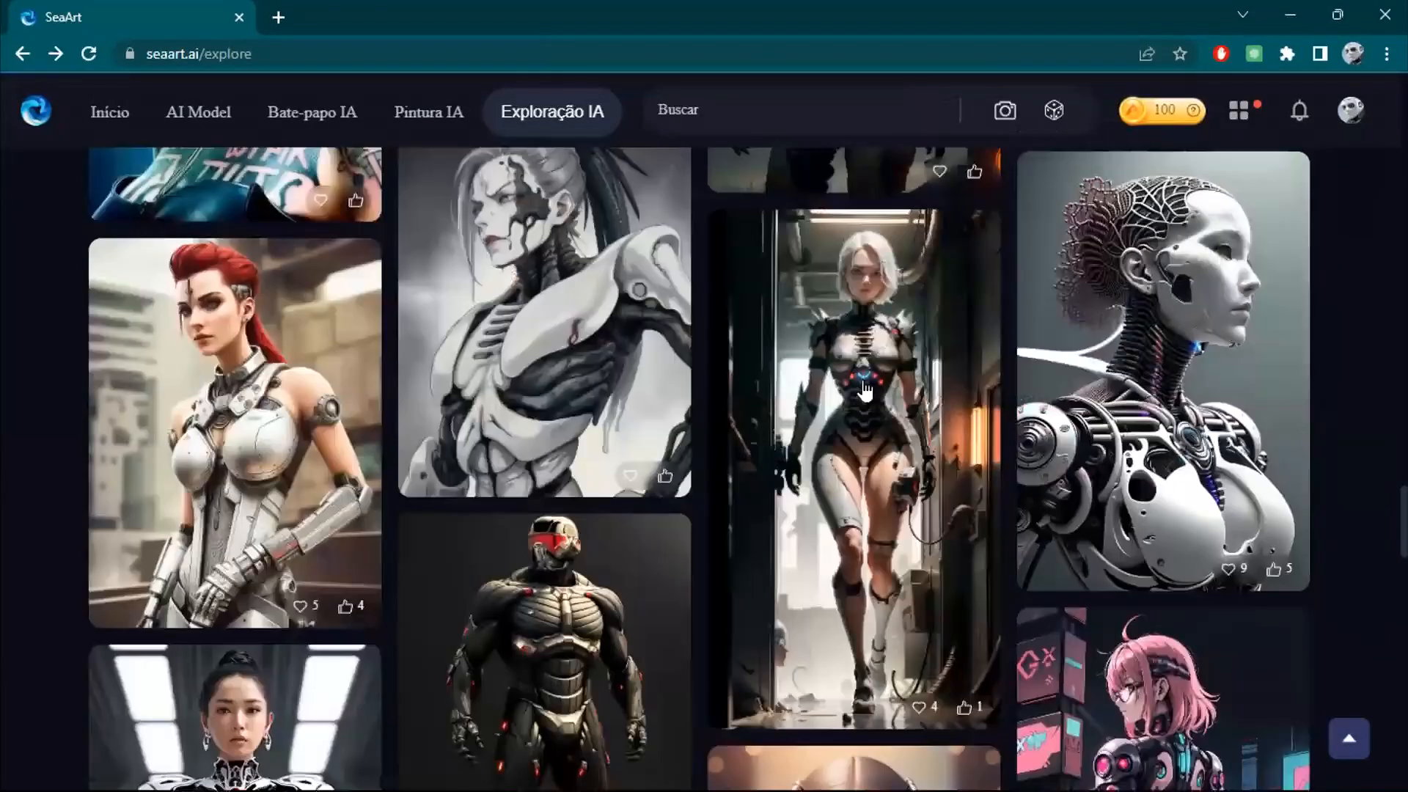
{"action": "scroll", "coordinate": [806, 293], "scroll_direction": "up", "scroll_amount": 5}
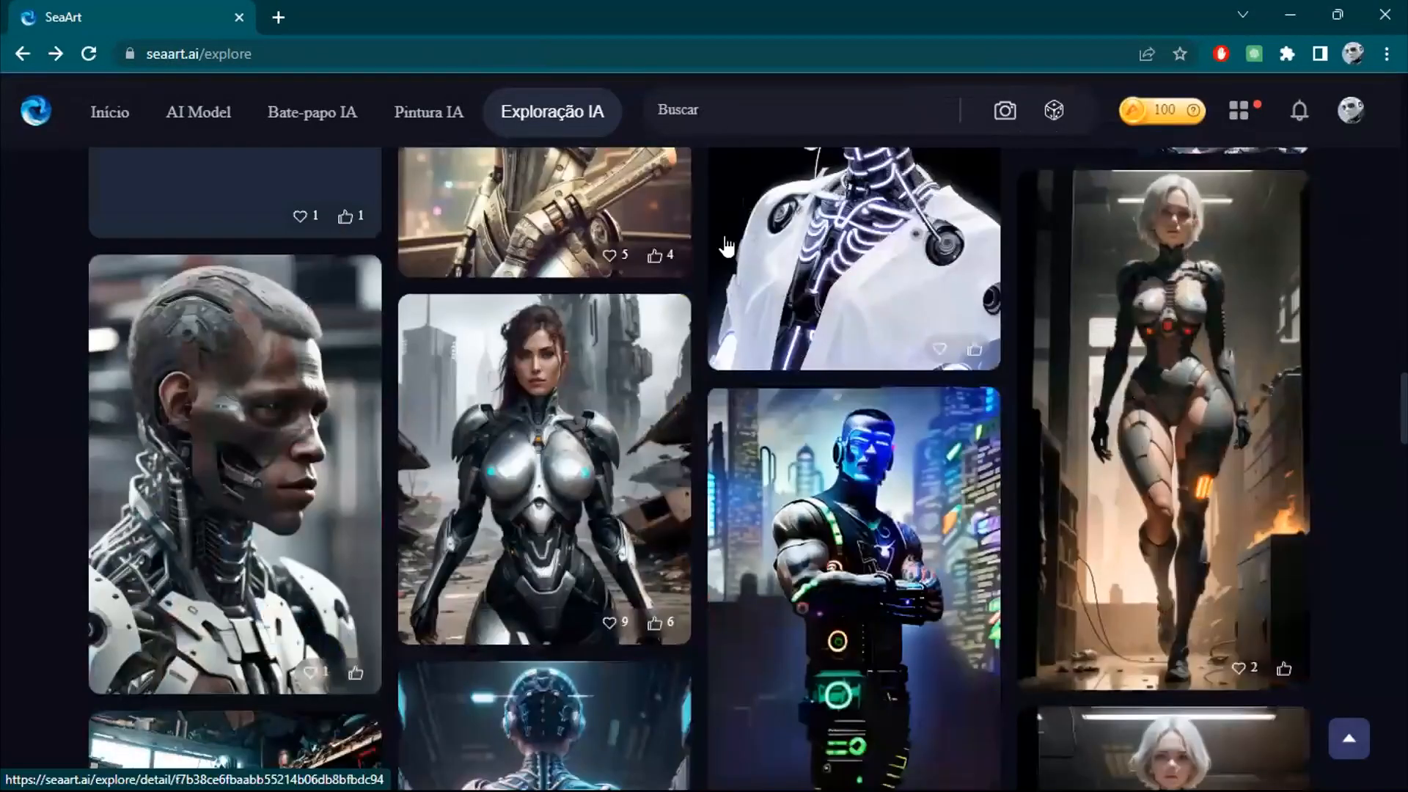
{"action": "scroll", "coordinate": [795, 345], "scroll_direction": "up", "scroll_amount": 5}
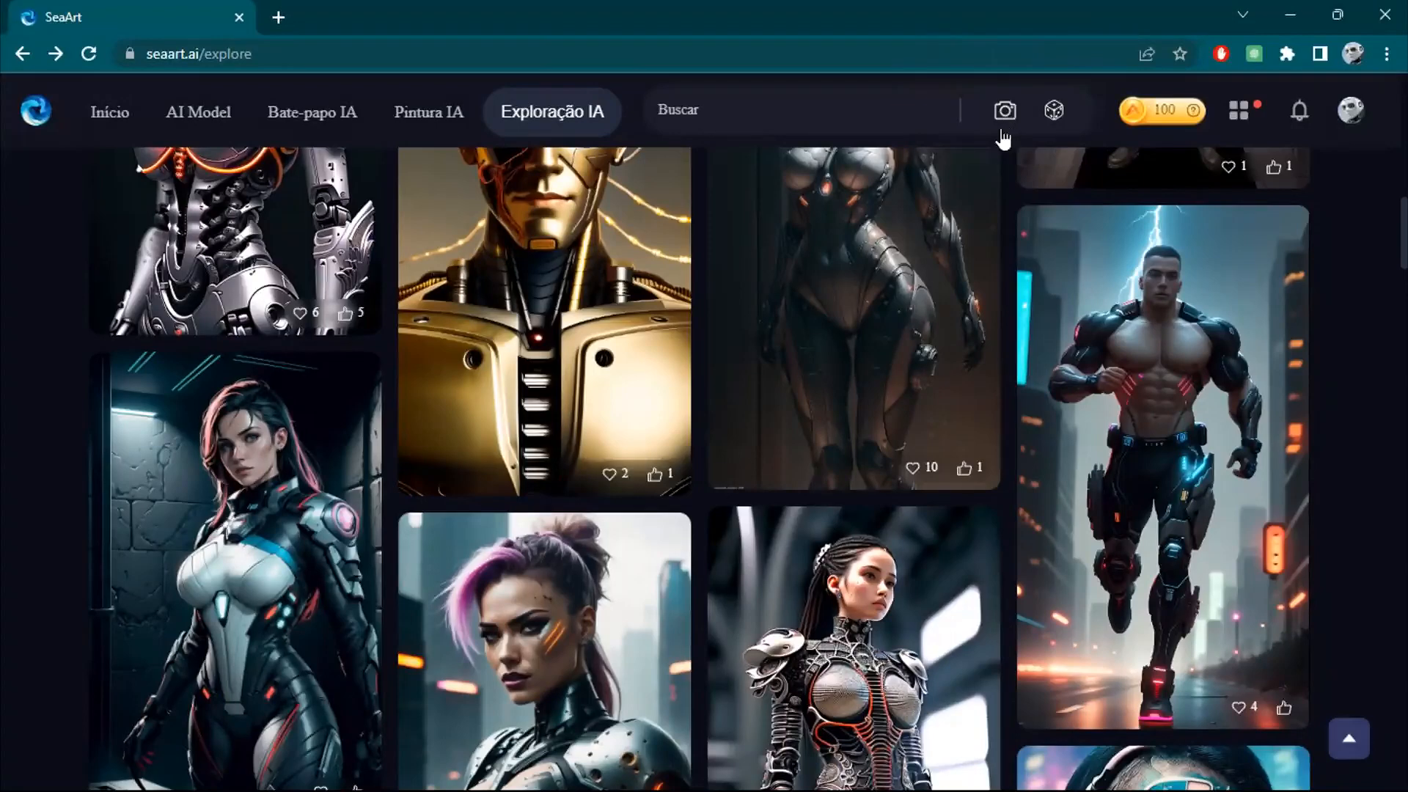
{"action": "scroll", "coordinate": [1011, 220], "scroll_direction": "up", "scroll_amount": 4}
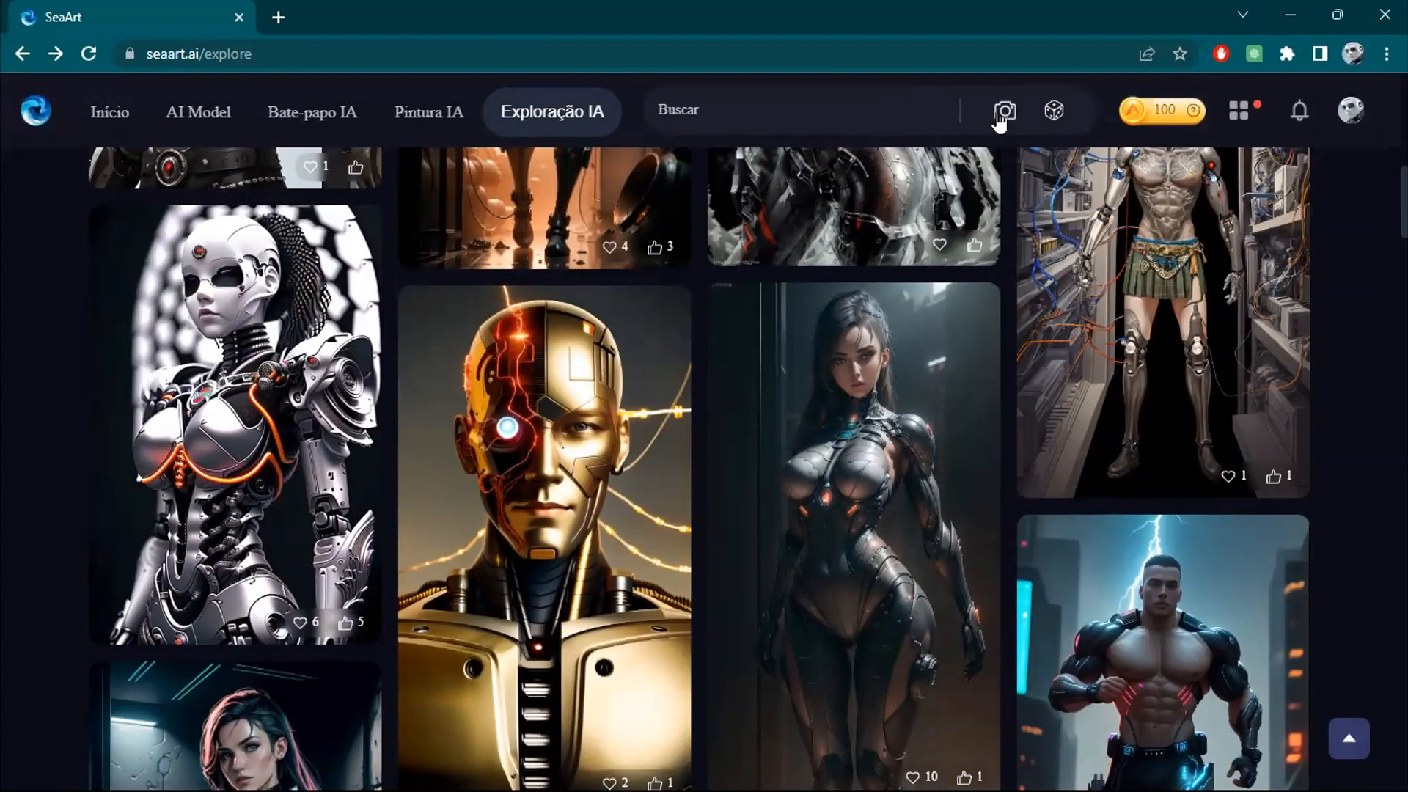
{"action": "scroll", "coordinate": [1001, 208], "scroll_direction": "up", "scroll_amount": 7}
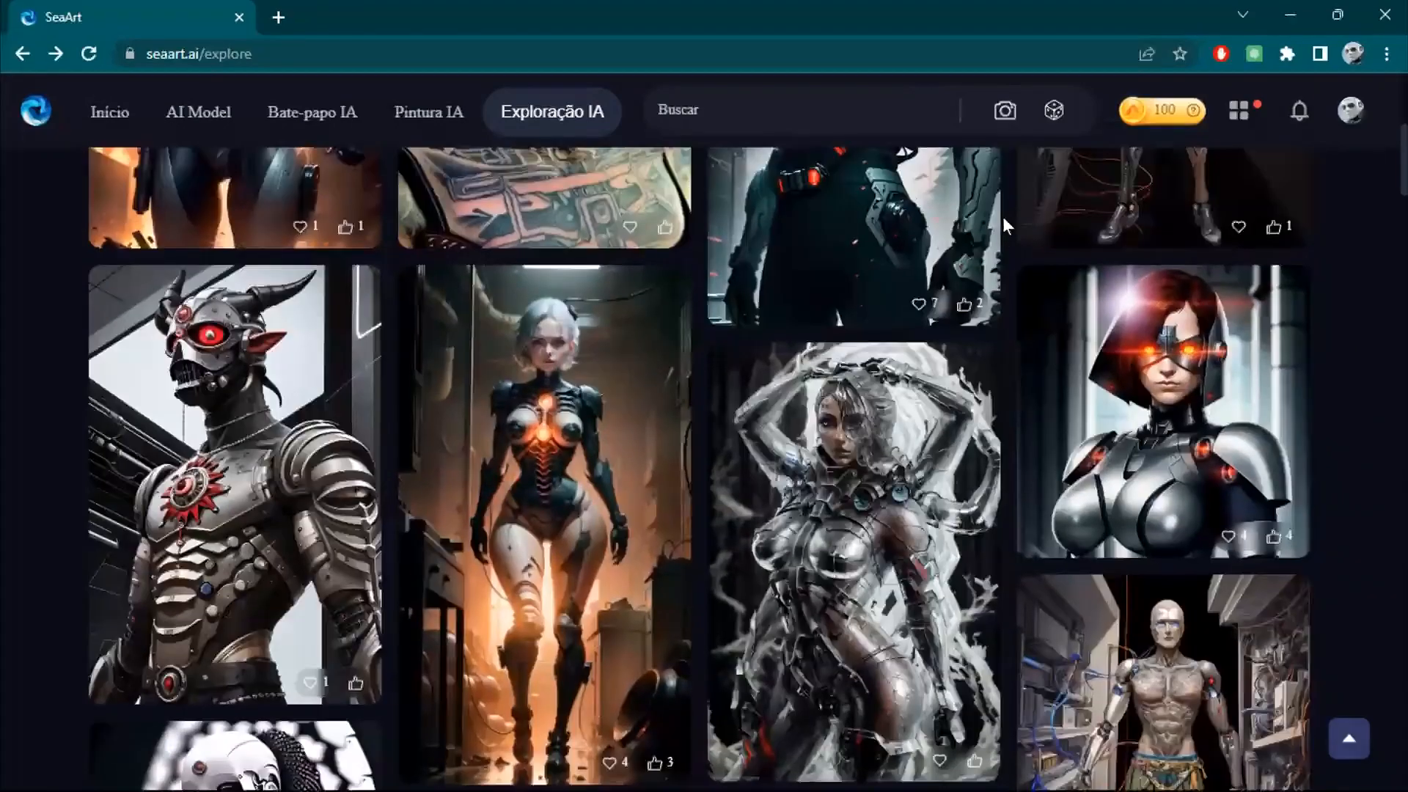
{"action": "scroll", "coordinate": [1001, 217], "scroll_direction": "up", "scroll_amount": 5}
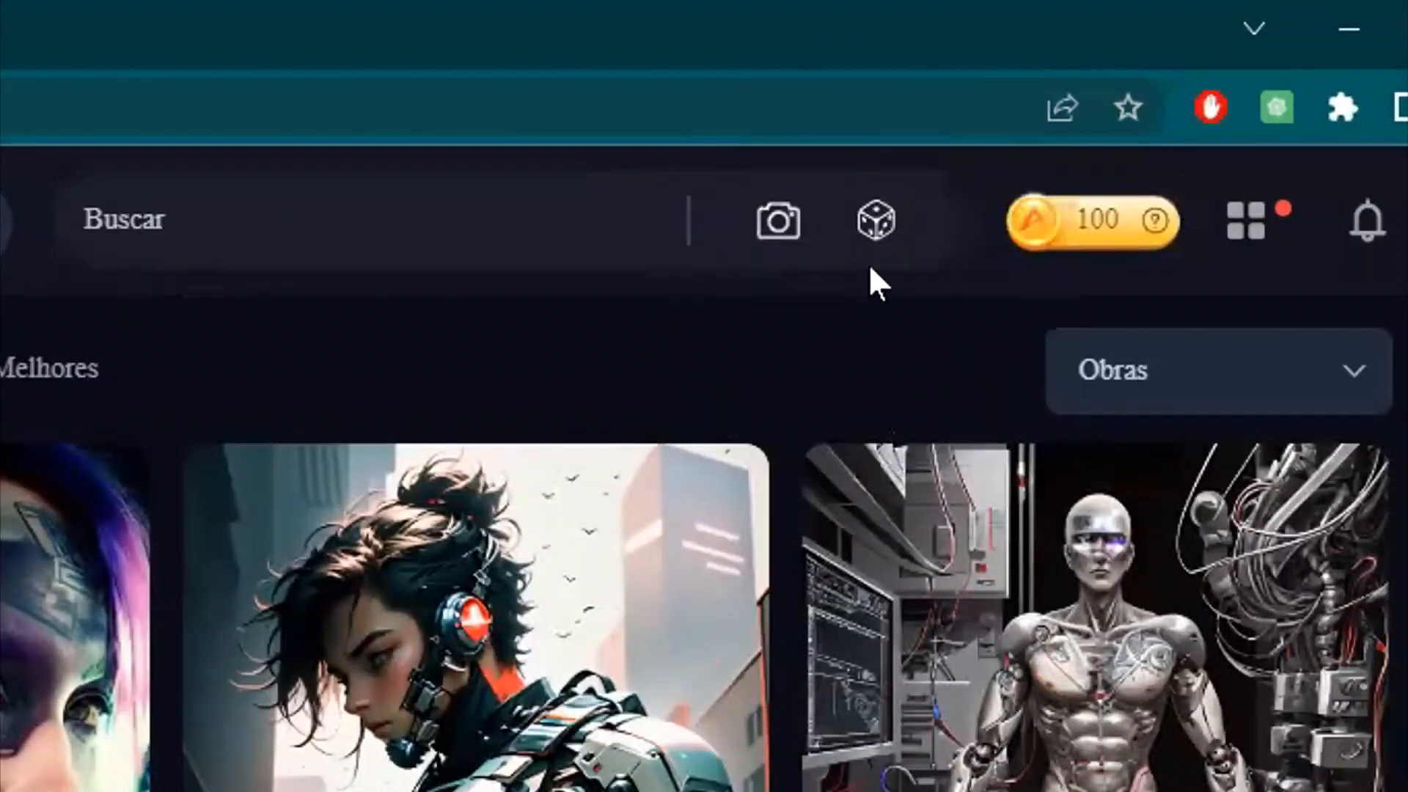
{"action": "key", "text": "ctrl"}
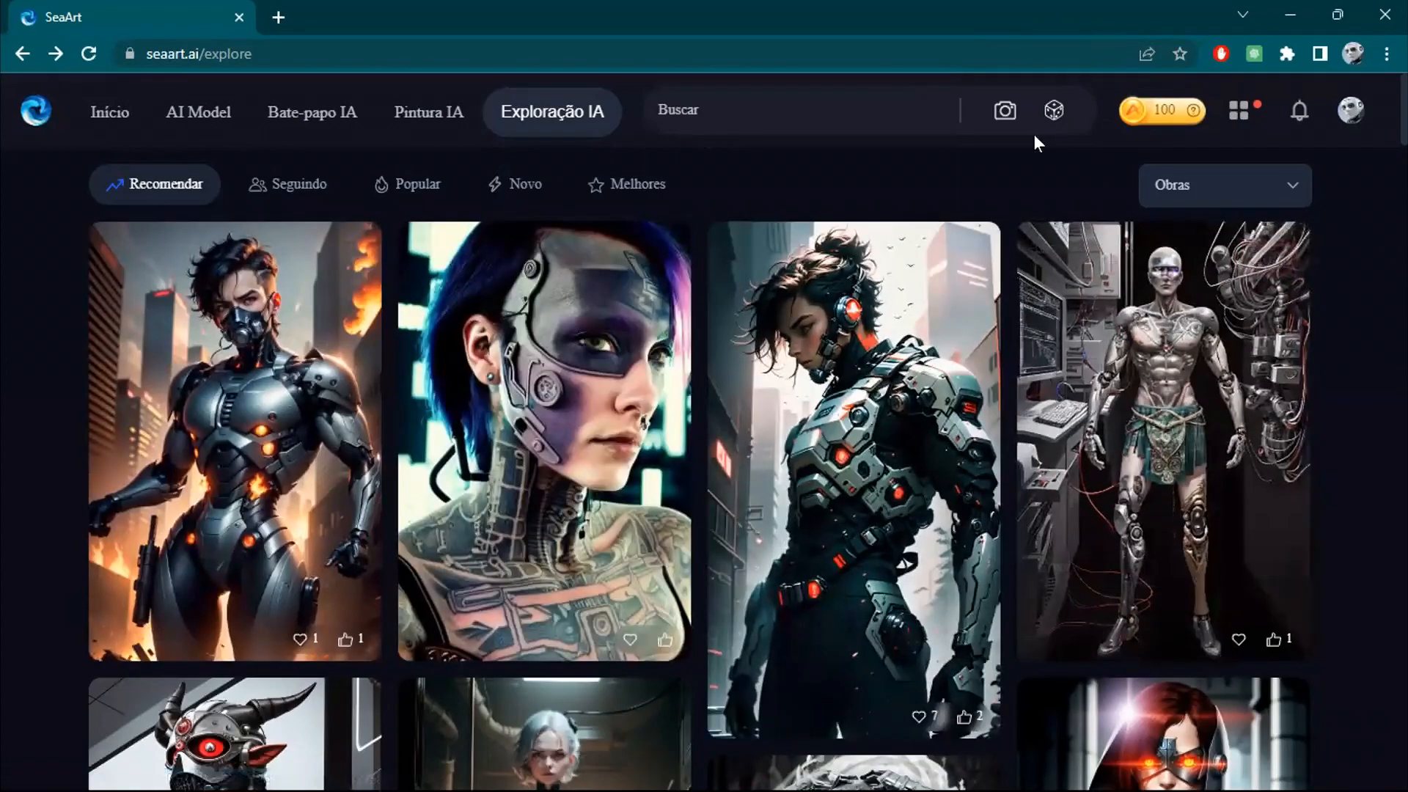
Look through the popular artworks of the Arquitetura category, ending back at the category list.
{"action": "scroll", "coordinate": [1023, 187], "scroll_direction": "down", "scroll_amount": 2}
{"action": "scroll", "coordinate": [1041, 154], "scroll_direction": "up", "scroll_amount": 2}
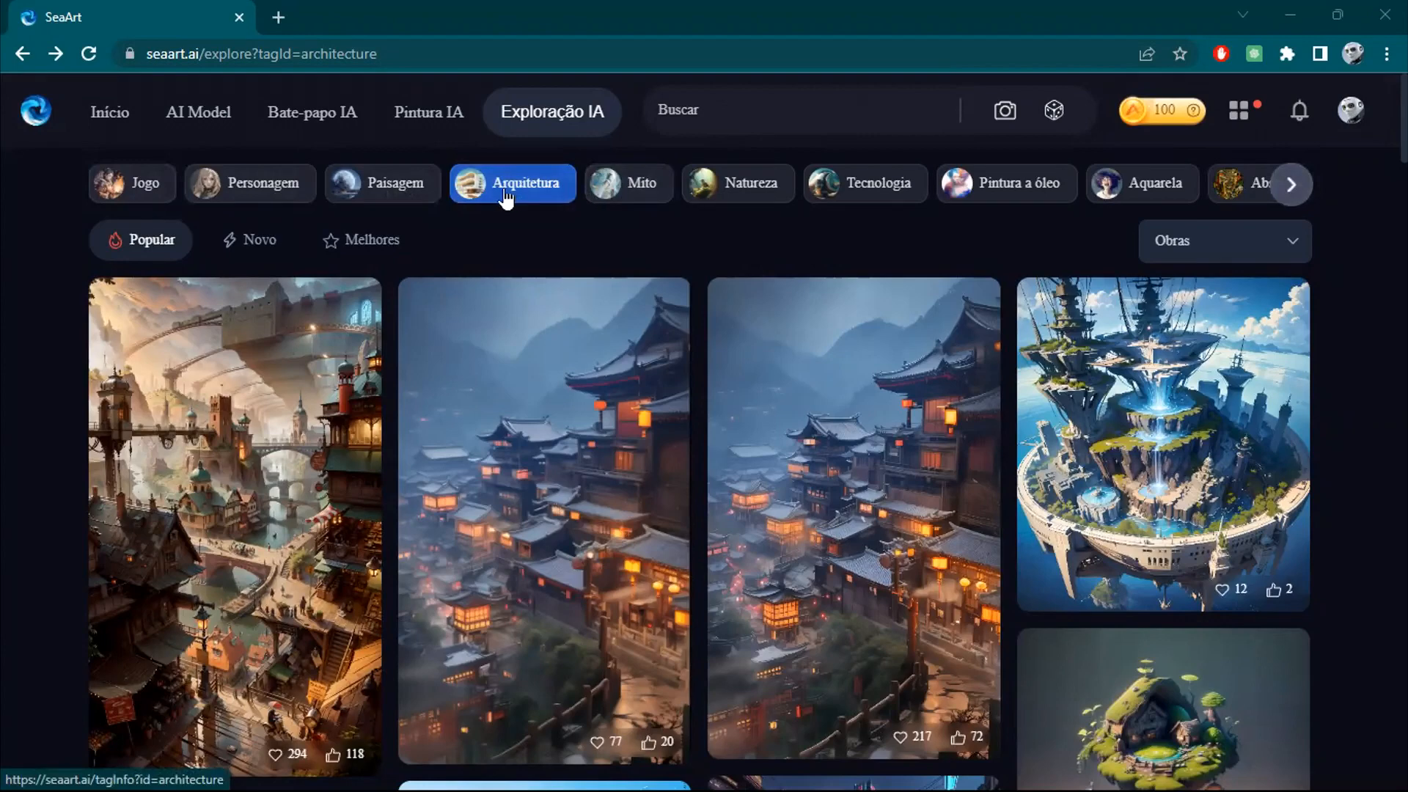
{"action": "scroll", "coordinate": [1030, 409], "scroll_direction": "down", "scroll_amount": 10}
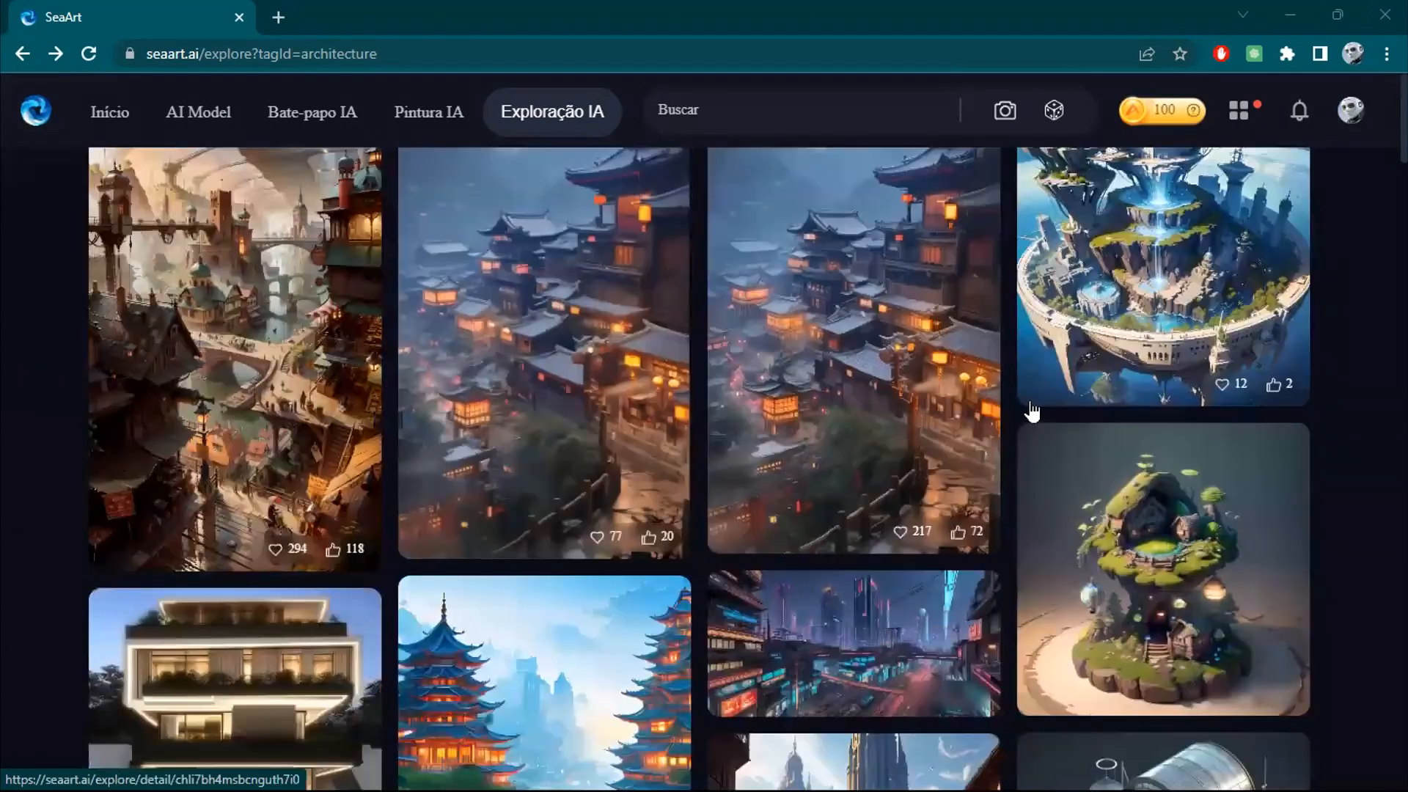
{"action": "scroll", "coordinate": [1031, 412], "scroll_direction": "down", "scroll_amount": 10}
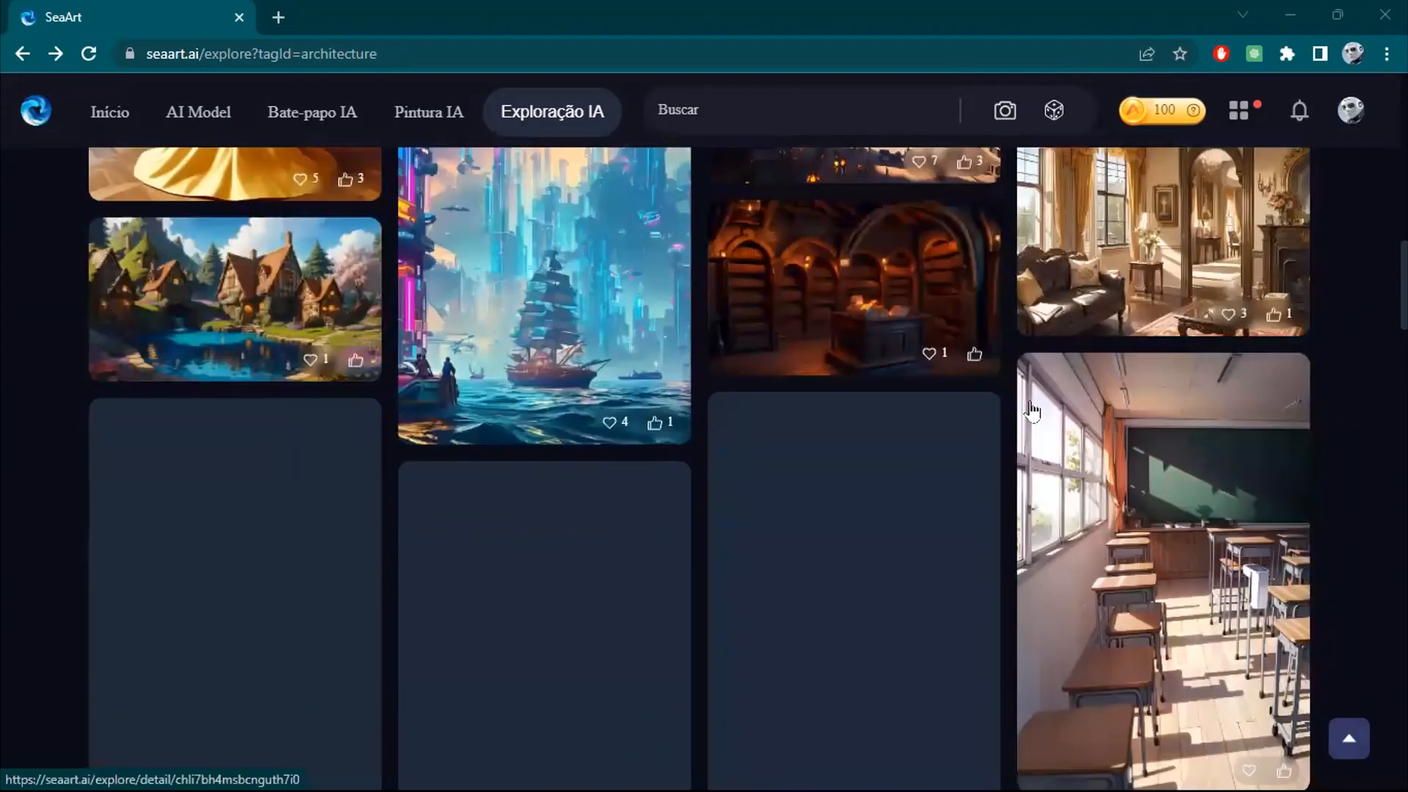
{"action": "scroll", "coordinate": [546, 358], "scroll_direction": "up", "scroll_amount": 4}
{"action": "scroll", "coordinate": [543, 351], "scroll_direction": "up", "scroll_amount": 15}
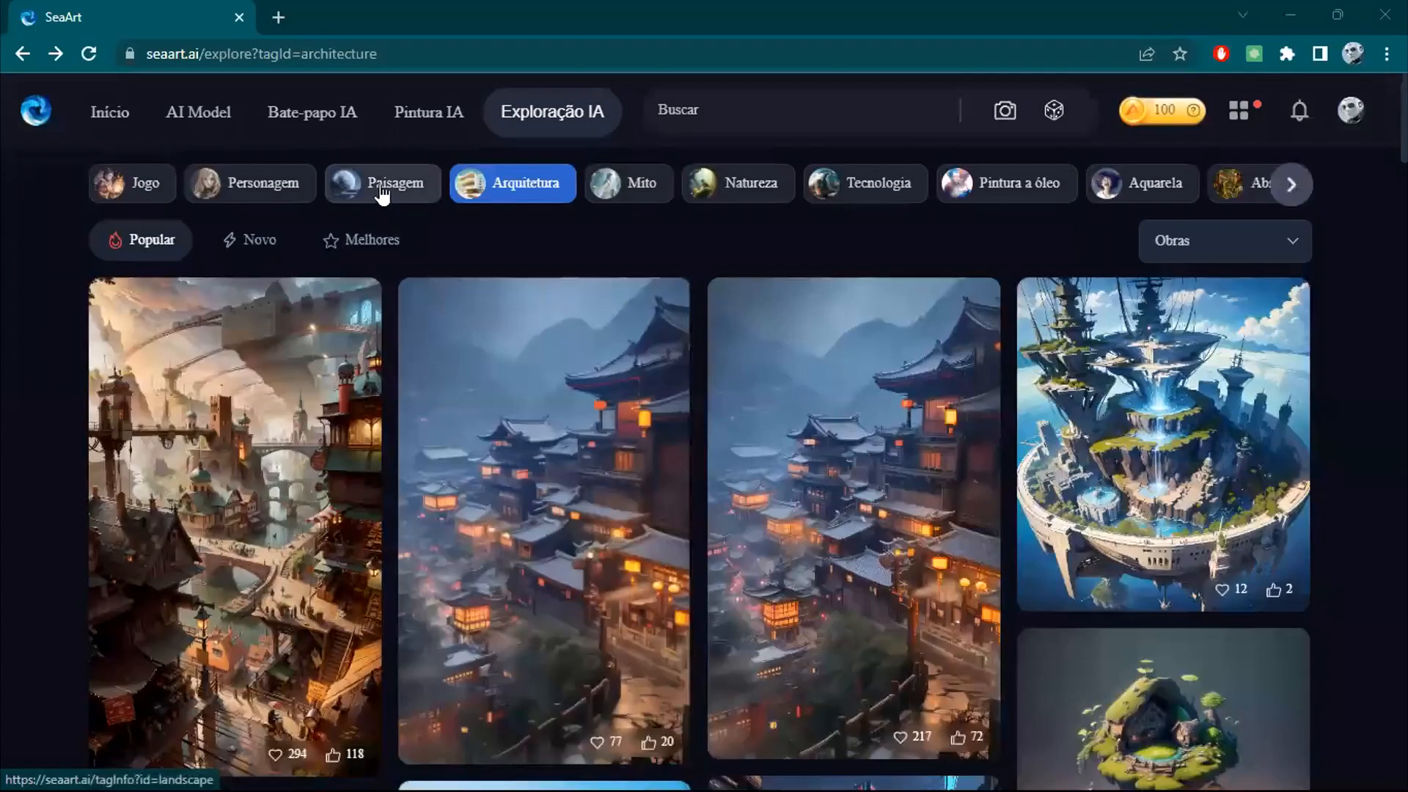
Switch the gallery to the Paisagem category and look through its popular artworks.
{"action": "left_click", "coordinate": [380, 189]}
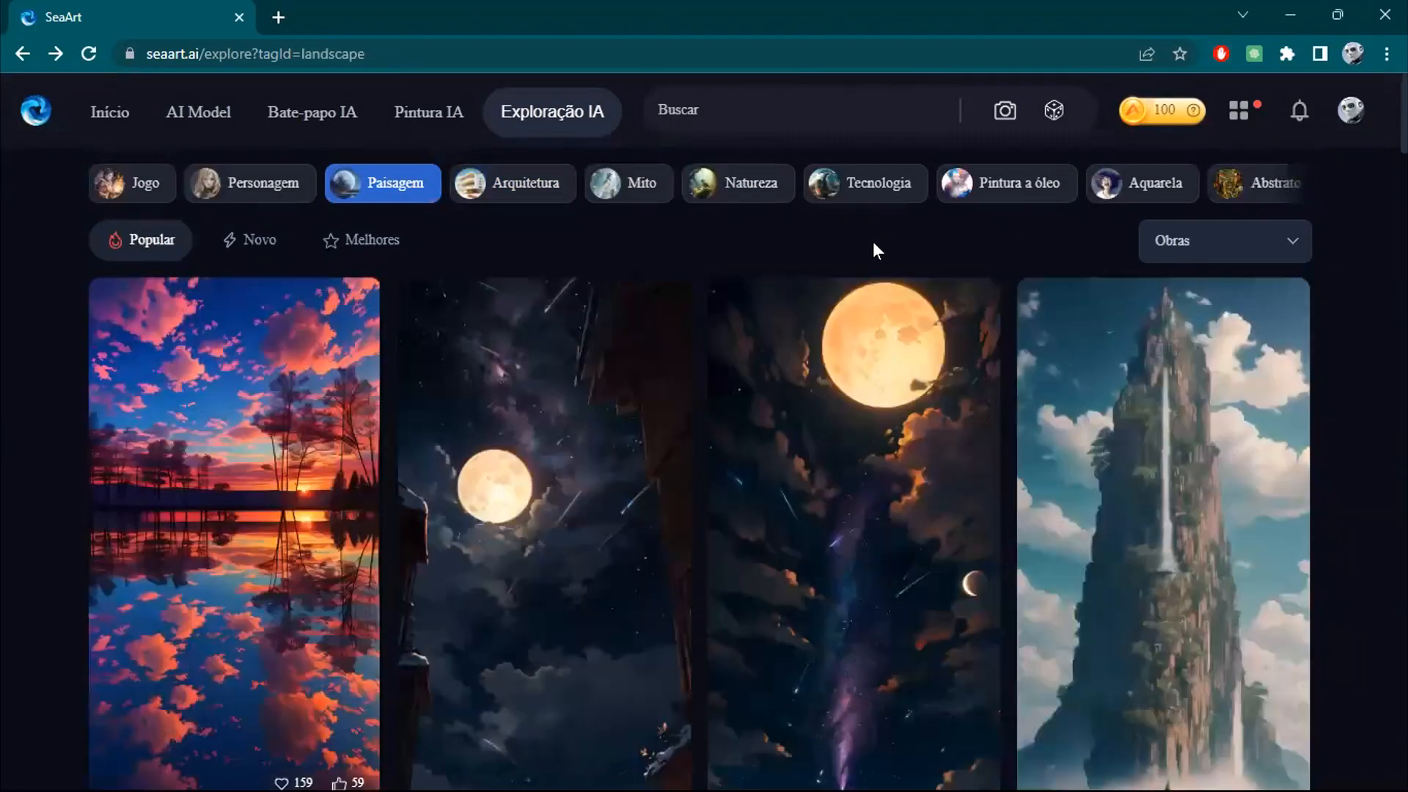
{"action": "scroll", "coordinate": [1145, 400], "scroll_direction": "down", "scroll_amount": 7}
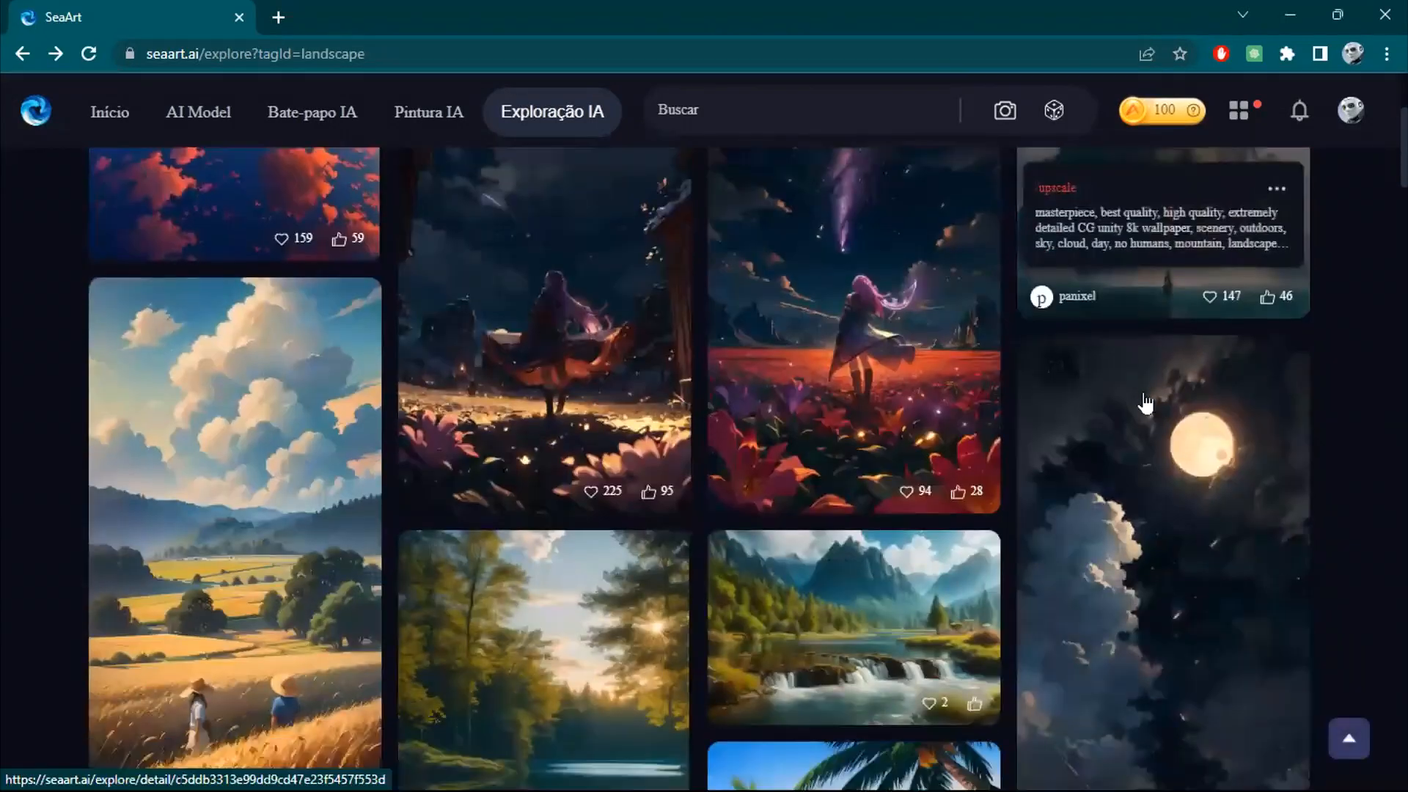
{"action": "scroll", "coordinate": [1145, 401], "scroll_direction": "down", "scroll_amount": 15}
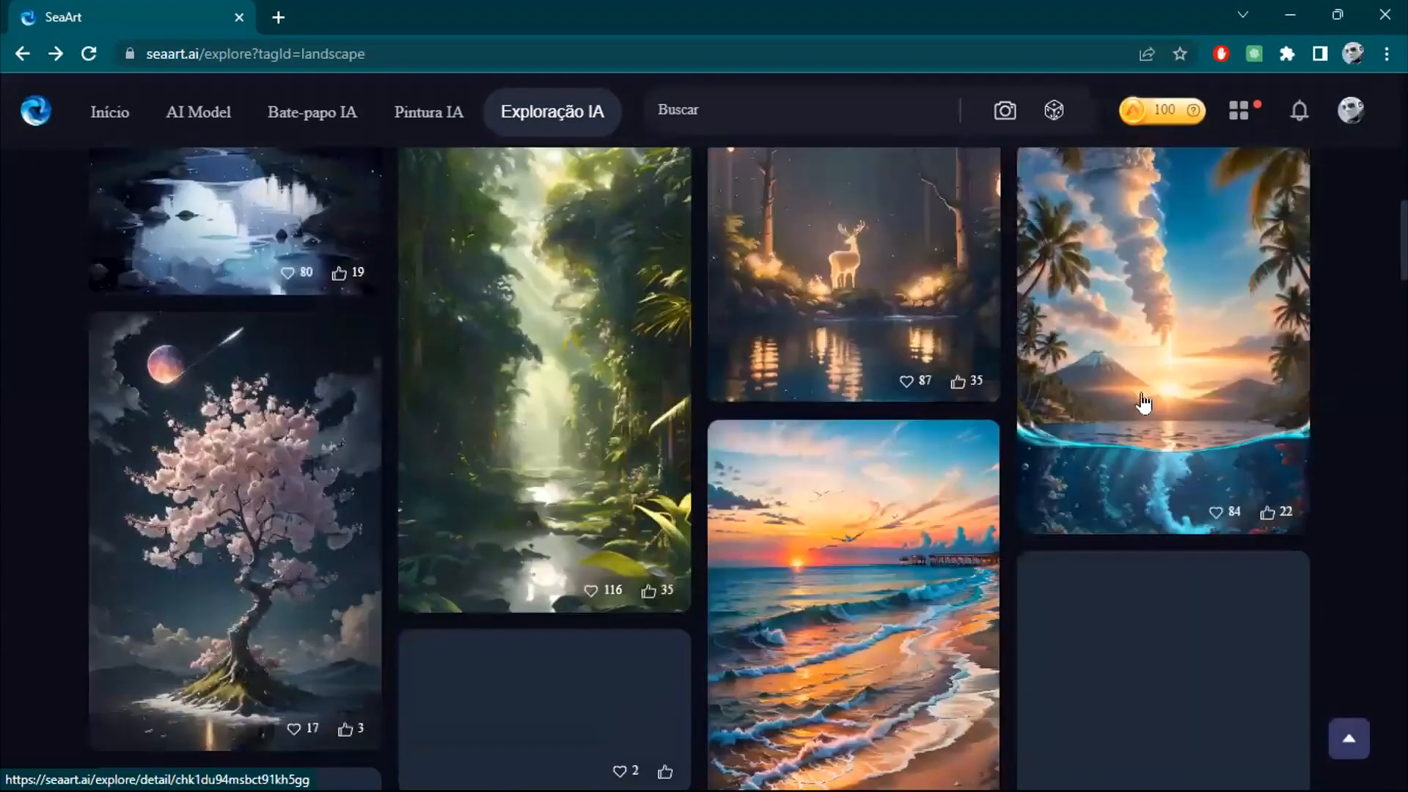
{"action": "scroll", "coordinate": [1143, 403], "scroll_direction": "down", "scroll_amount": 5}
{"action": "scroll", "coordinate": [1144, 403], "scroll_direction": "up", "scroll_amount": 20}
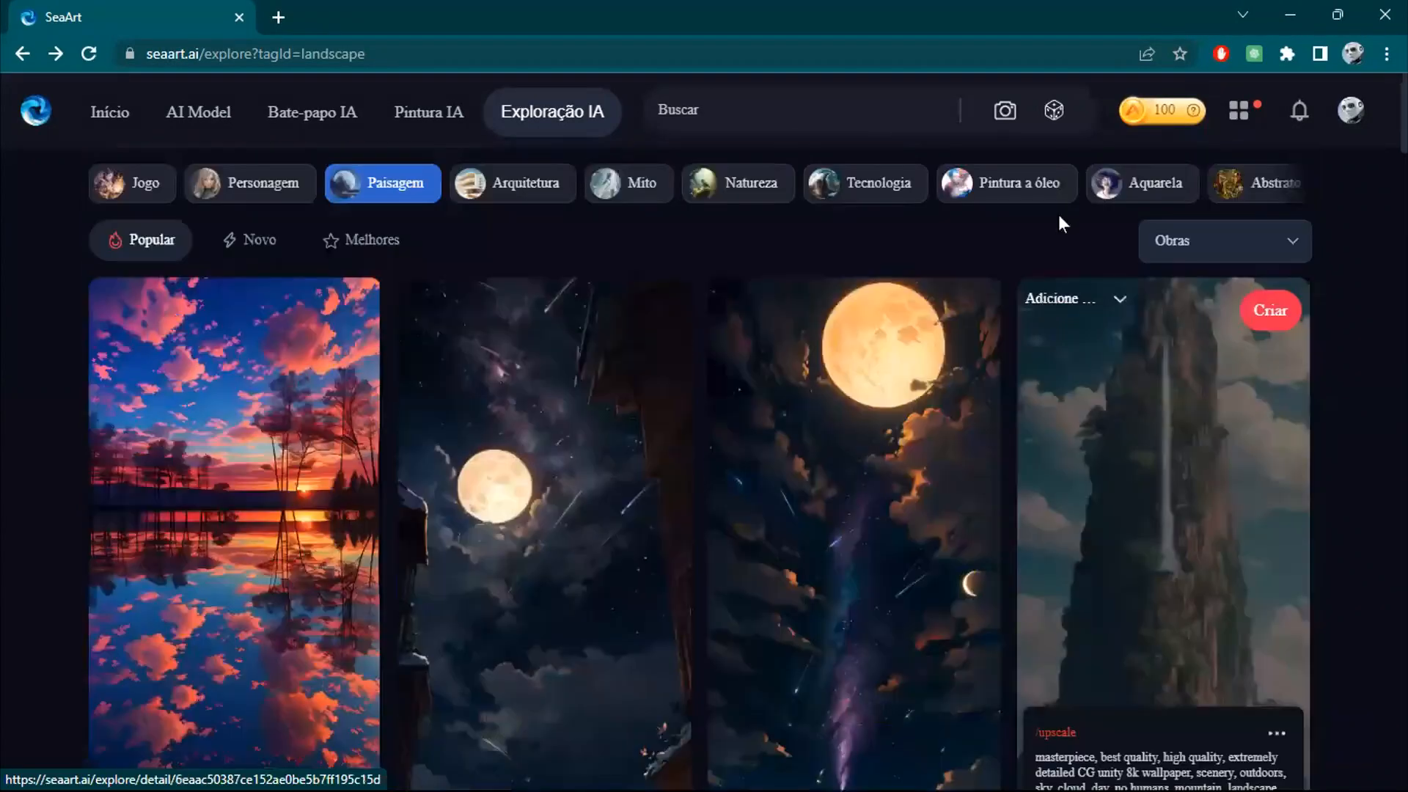
Reveal more gallery categories, view Arte and switch to Cidade to browse its popular artworks.
{"action": "left_click", "coordinate": [1291, 185]}
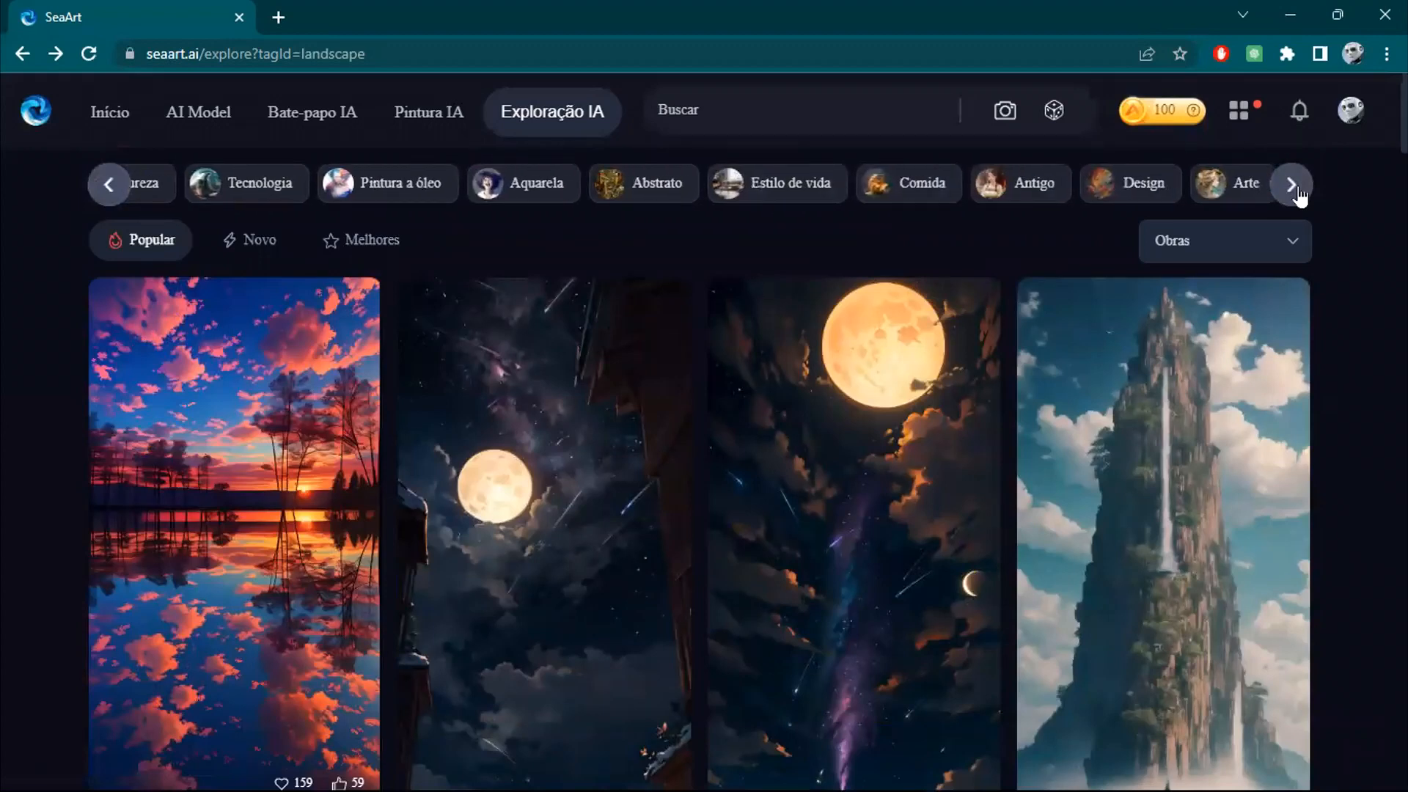
{"action": "left_click", "coordinate": [1239, 192]}
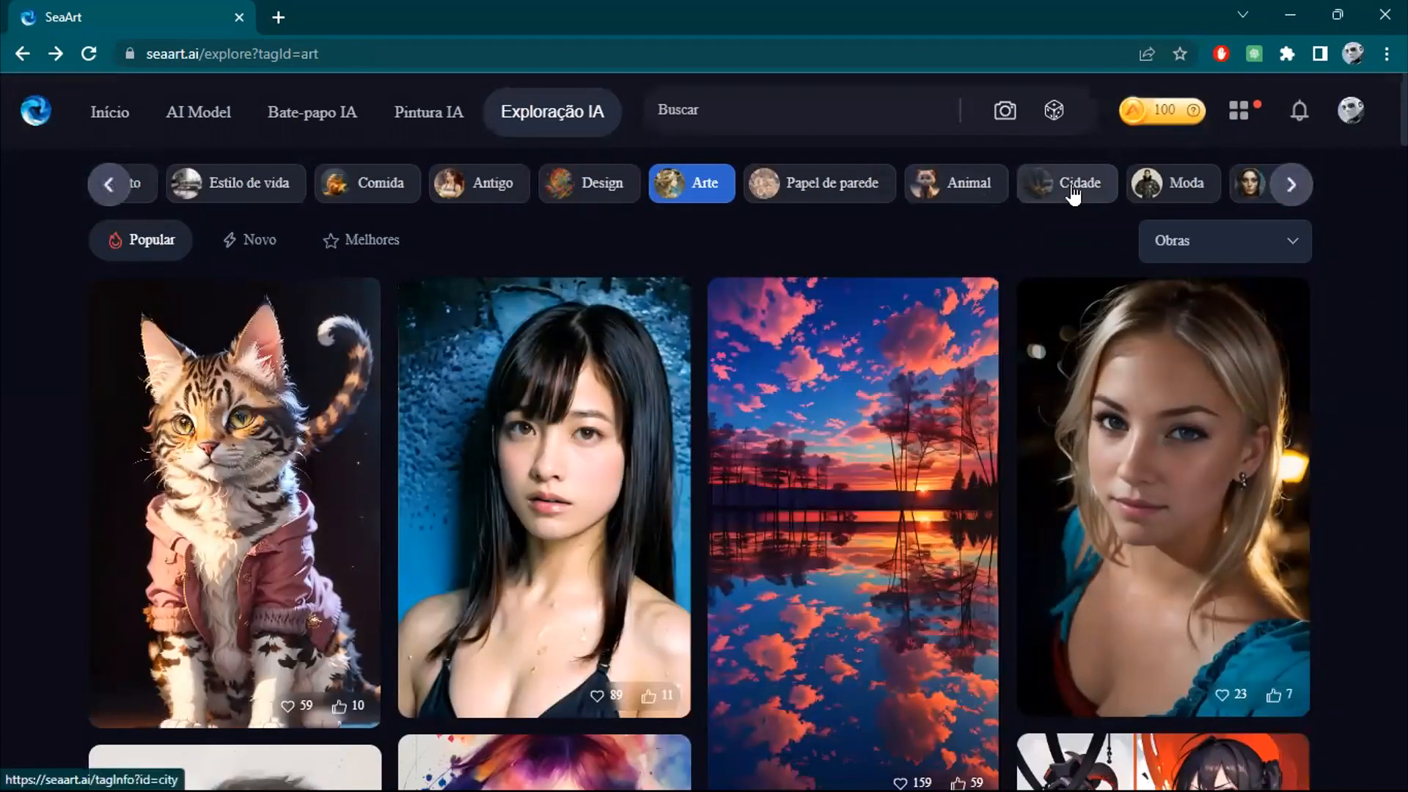
{"action": "left_click", "coordinate": [1071, 189]}
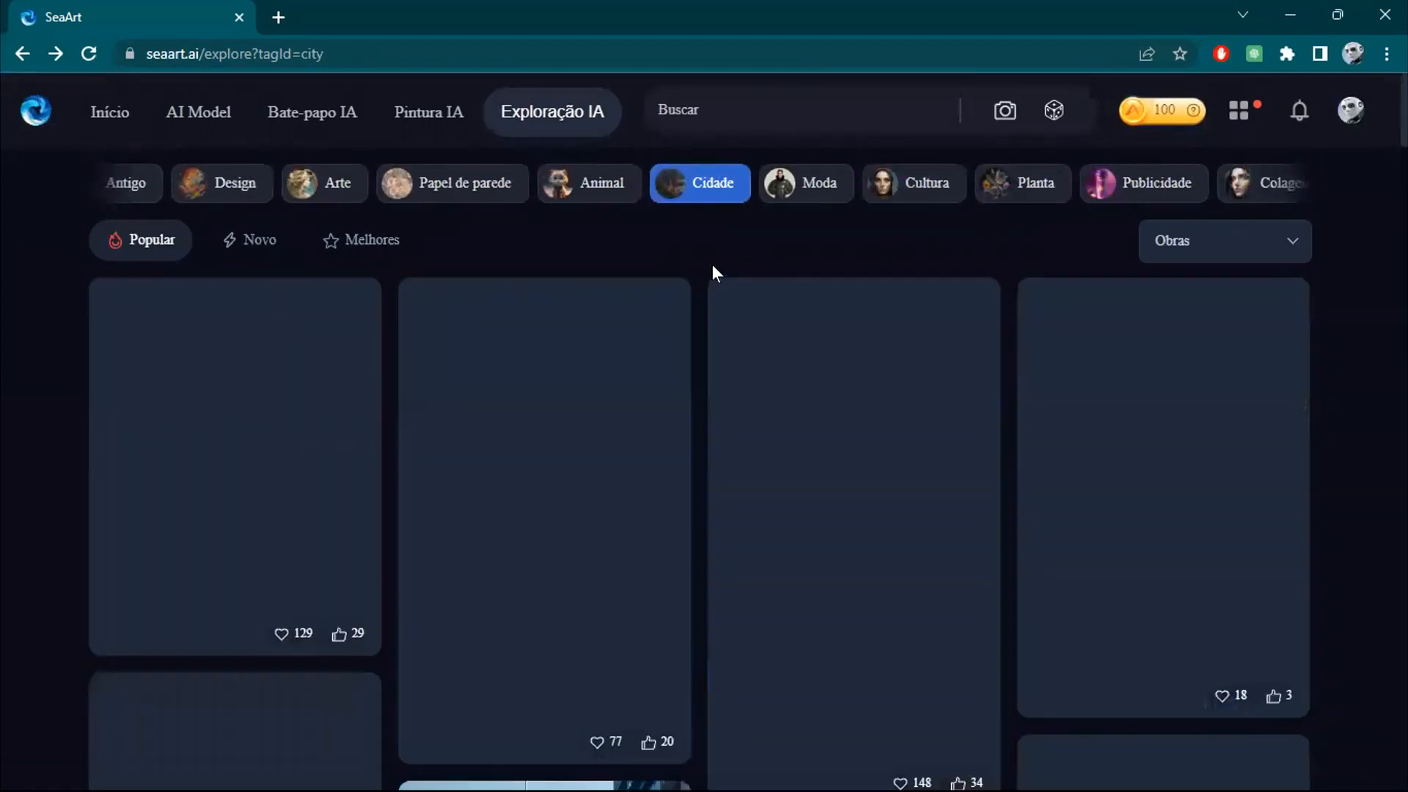
{"action": "scroll", "coordinate": [794, 297], "scroll_direction": "down", "scroll_amount": 12}
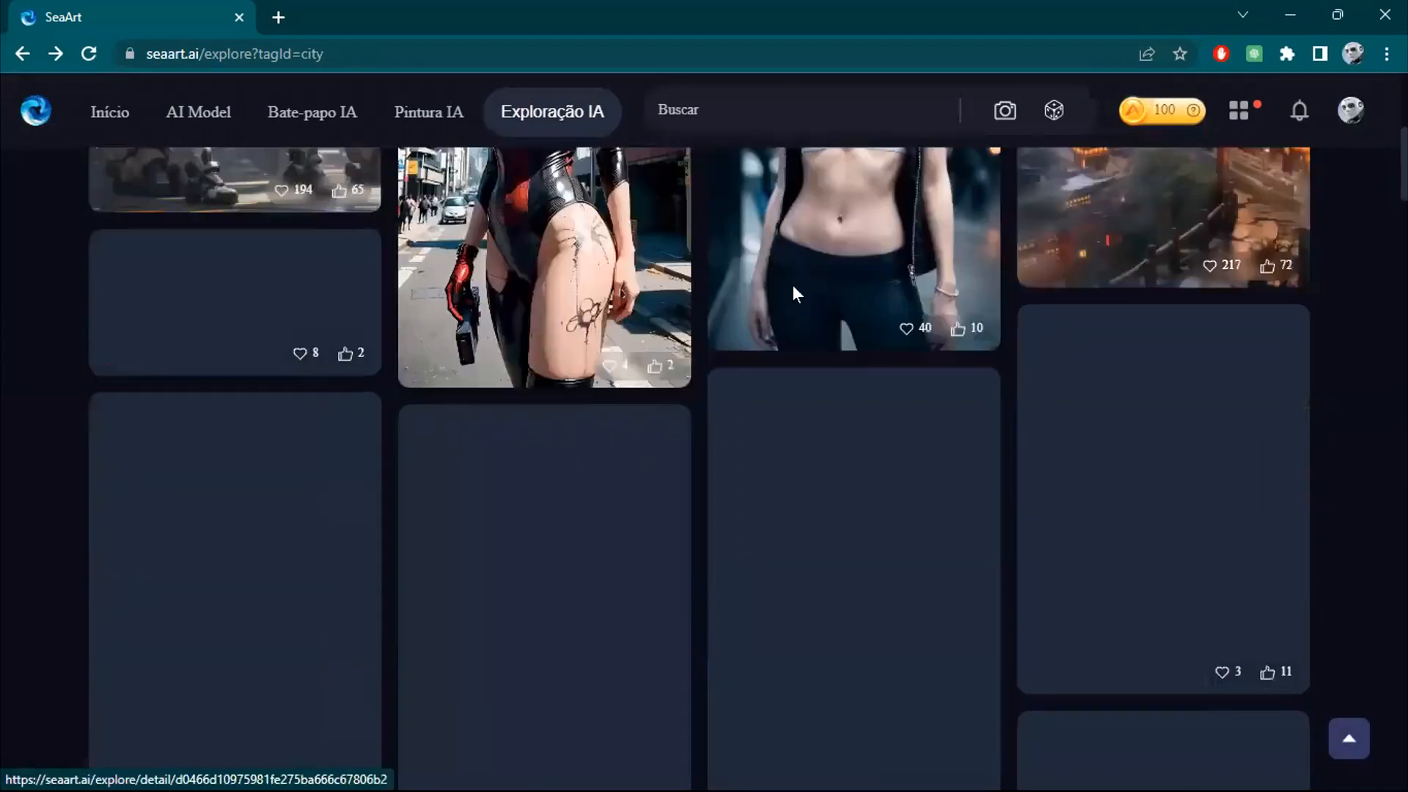
{"action": "scroll", "coordinate": [794, 297], "scroll_direction": "down", "scroll_amount": 3}
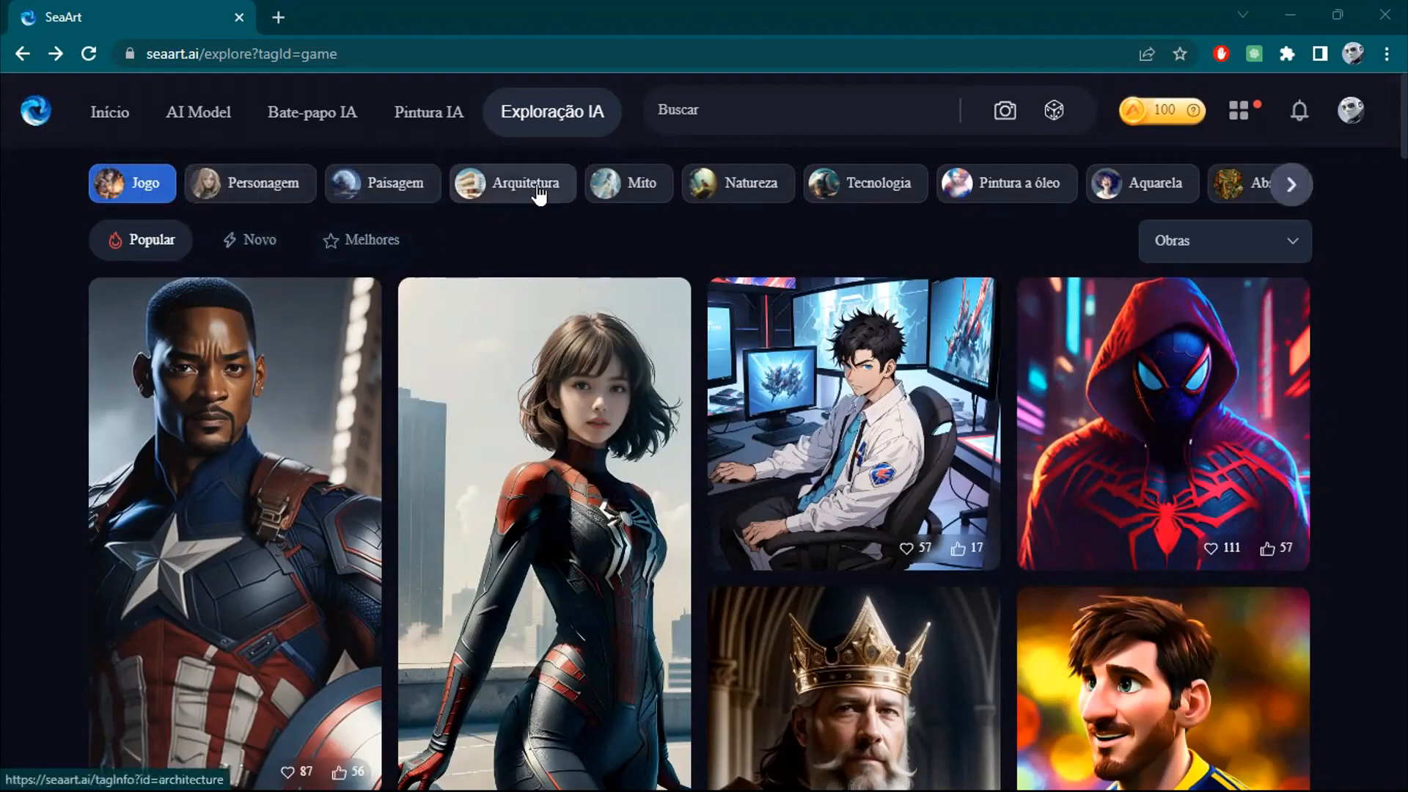
Open the maturemalemix model from the recommended models on the home page.
{"action": "left_click", "coordinate": [1294, 245]}
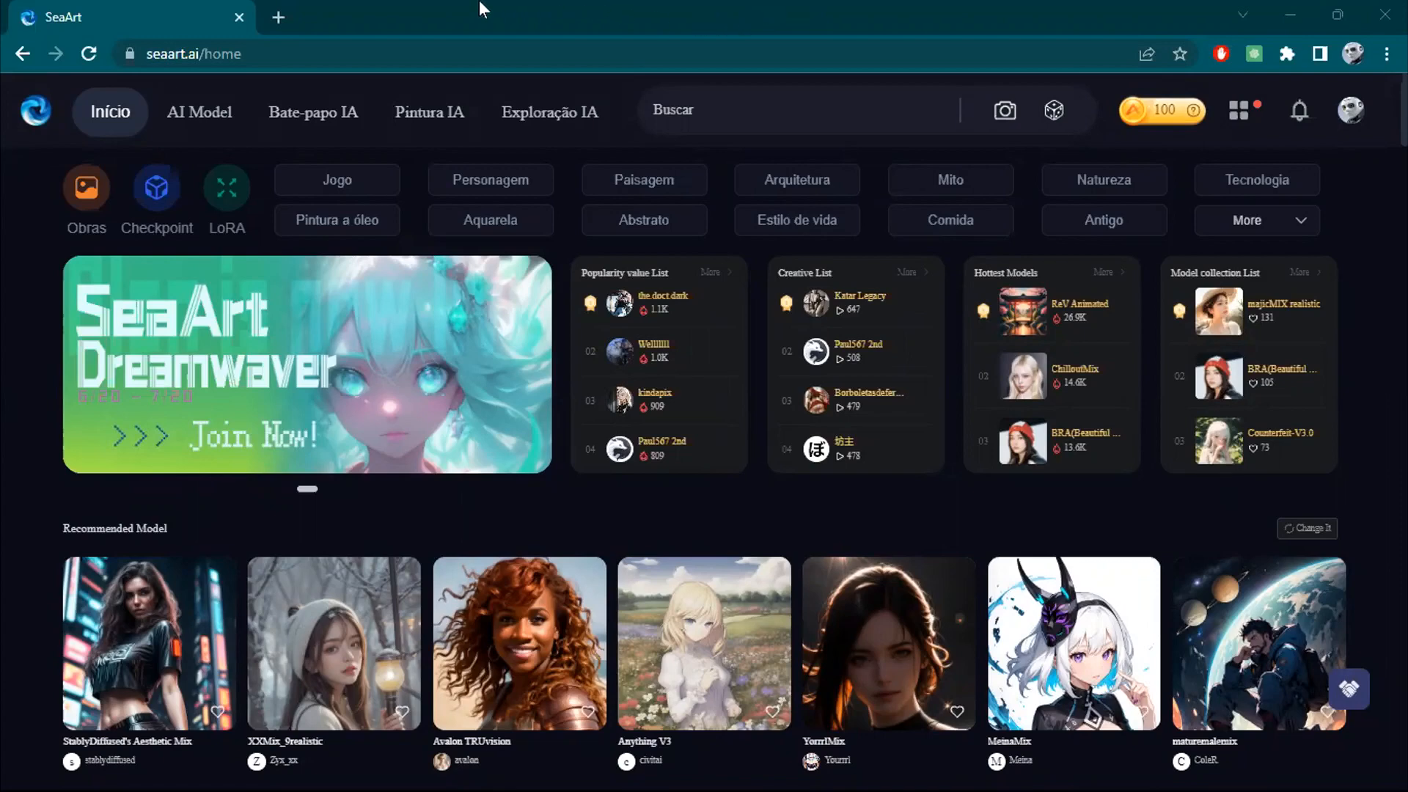
{"action": "scroll", "coordinate": [481, 232], "scroll_direction": "down", "scroll_amount": 1}
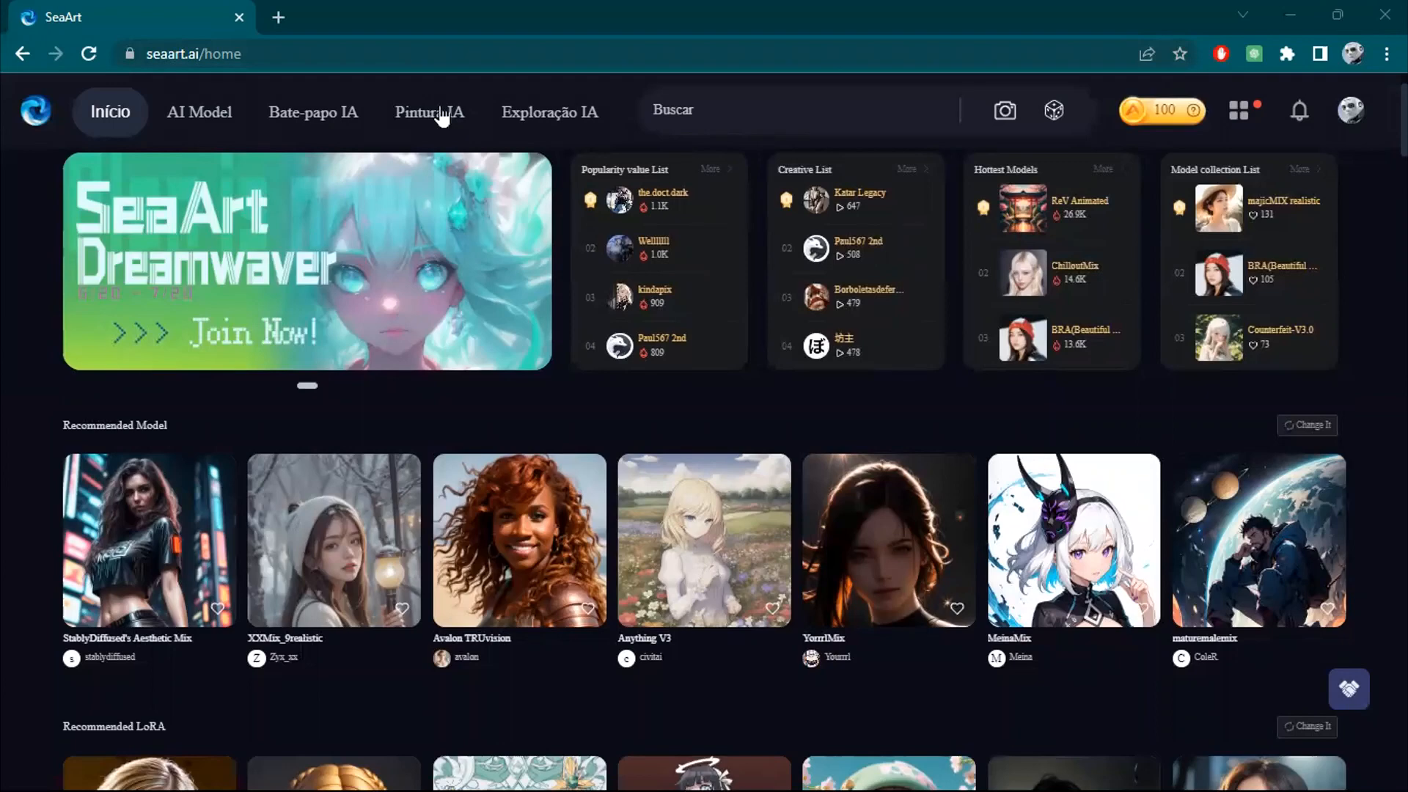
{"action": "scroll", "coordinate": [803, 386], "scroll_direction": "down", "scroll_amount": 3}
{"action": "scroll", "coordinate": [804, 386], "scroll_direction": "up", "scroll_amount": 2}
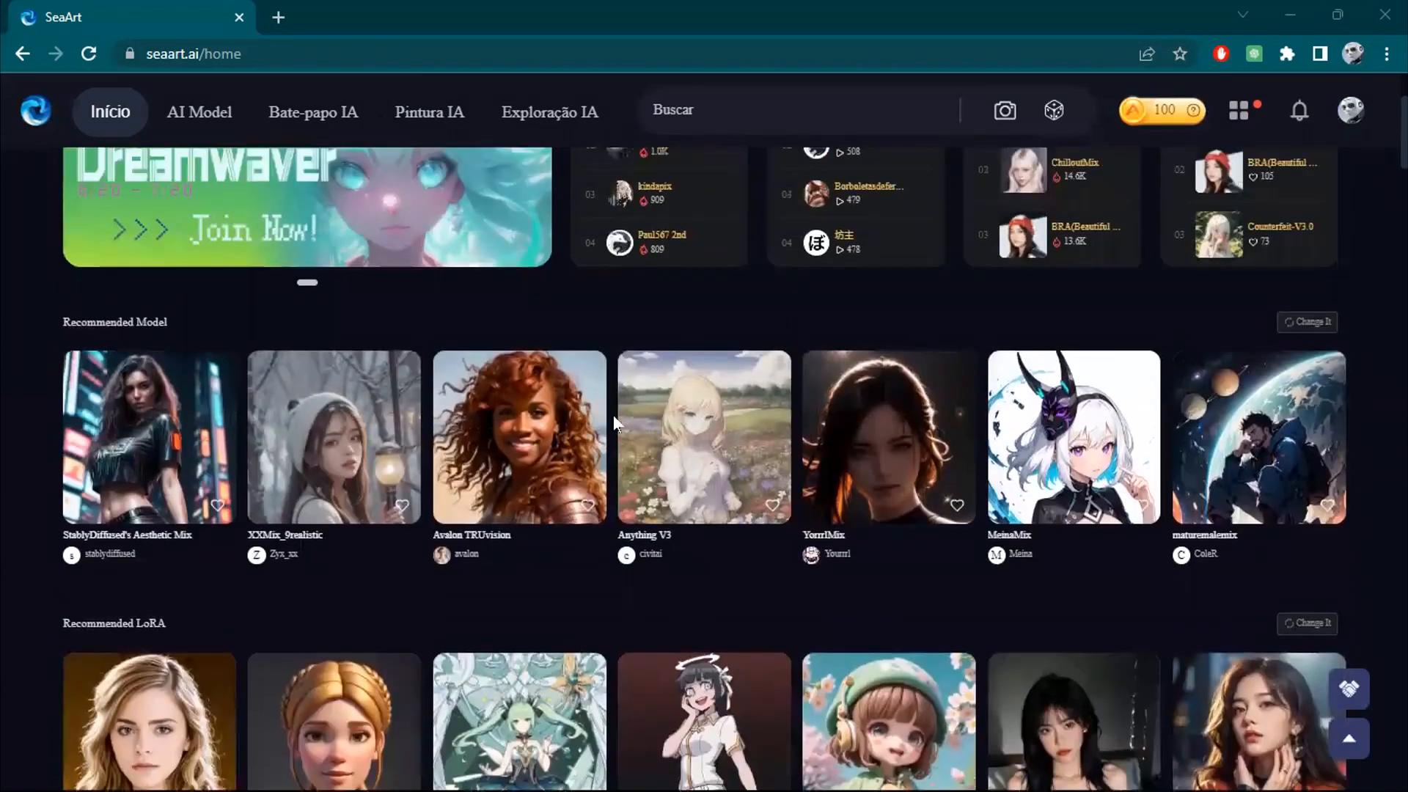
{"action": "left_click", "coordinate": [1236, 451]}
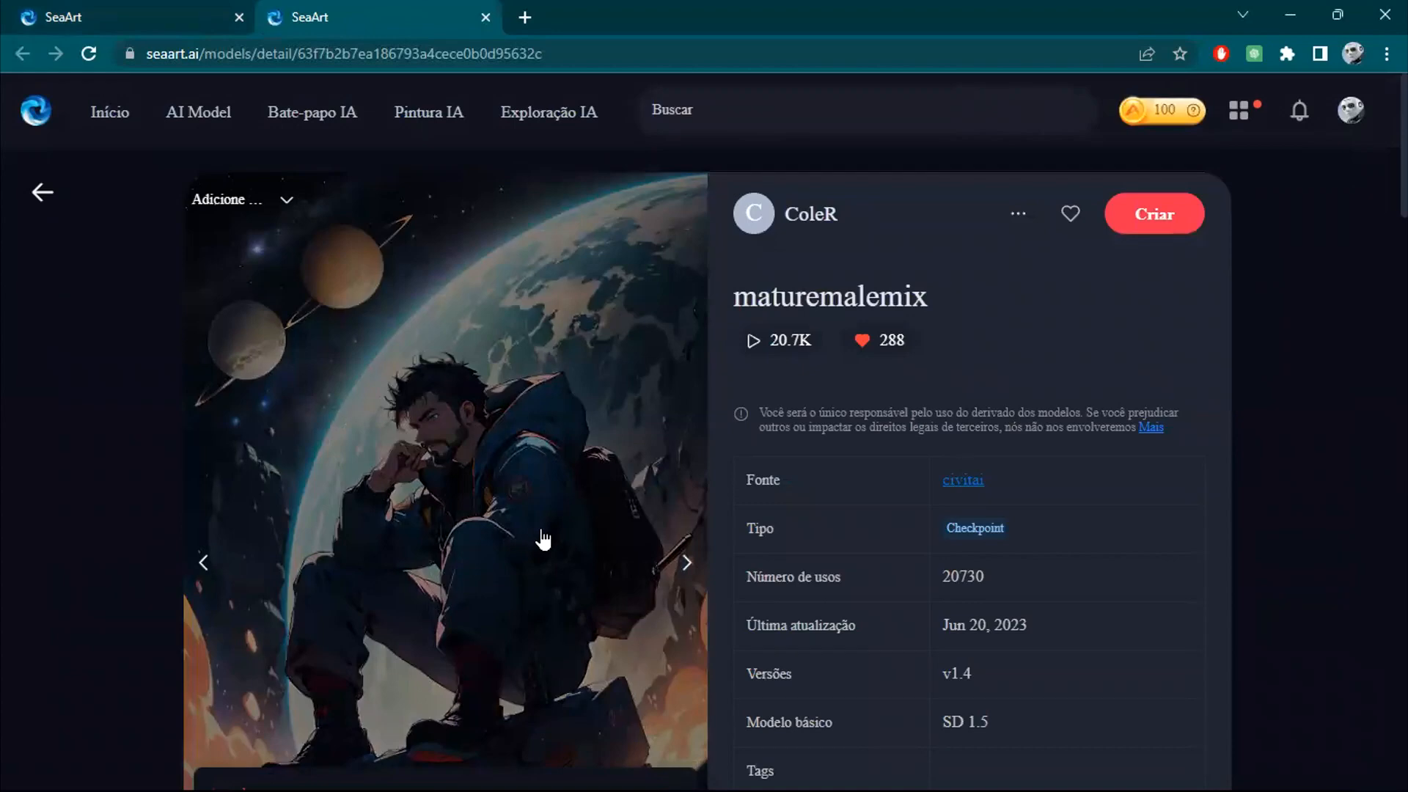
Open the model's related image of the man seated on a rock before a planet and copy its prompts.
{"action": "scroll", "coordinate": [540, 540], "scroll_direction": "down", "scroll_amount": 9}
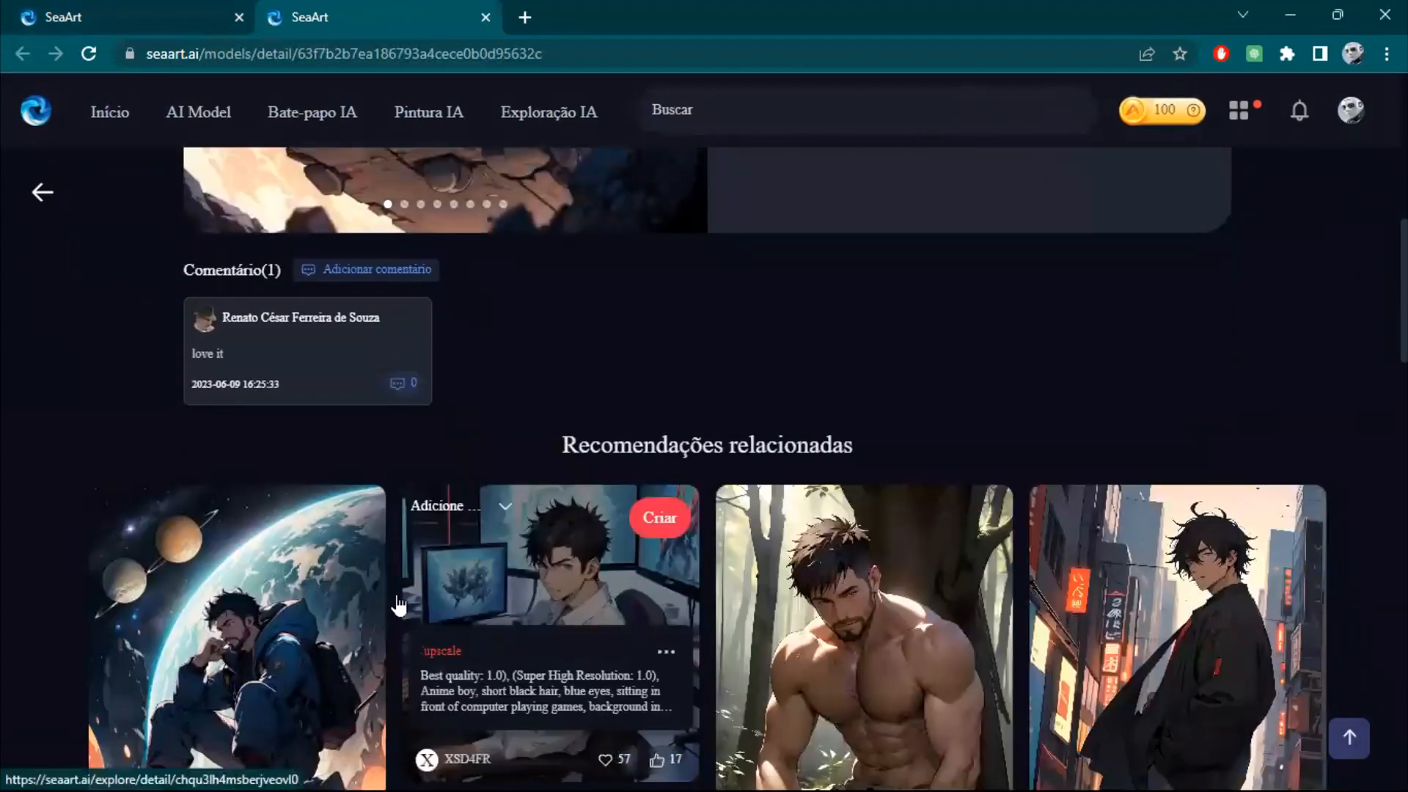
{"action": "left_click", "coordinate": [248, 586]}
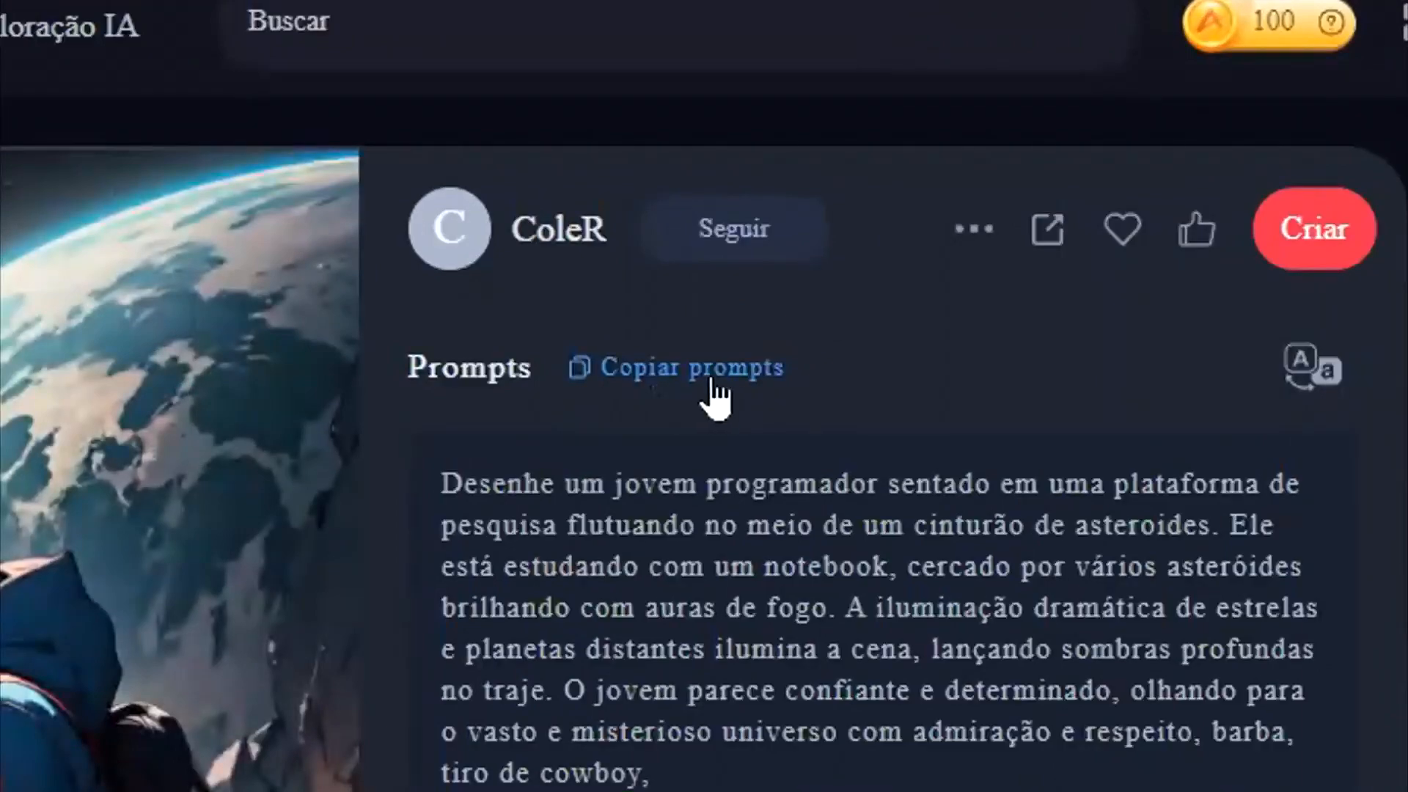
{"action": "left_click", "coordinate": [700, 393]}
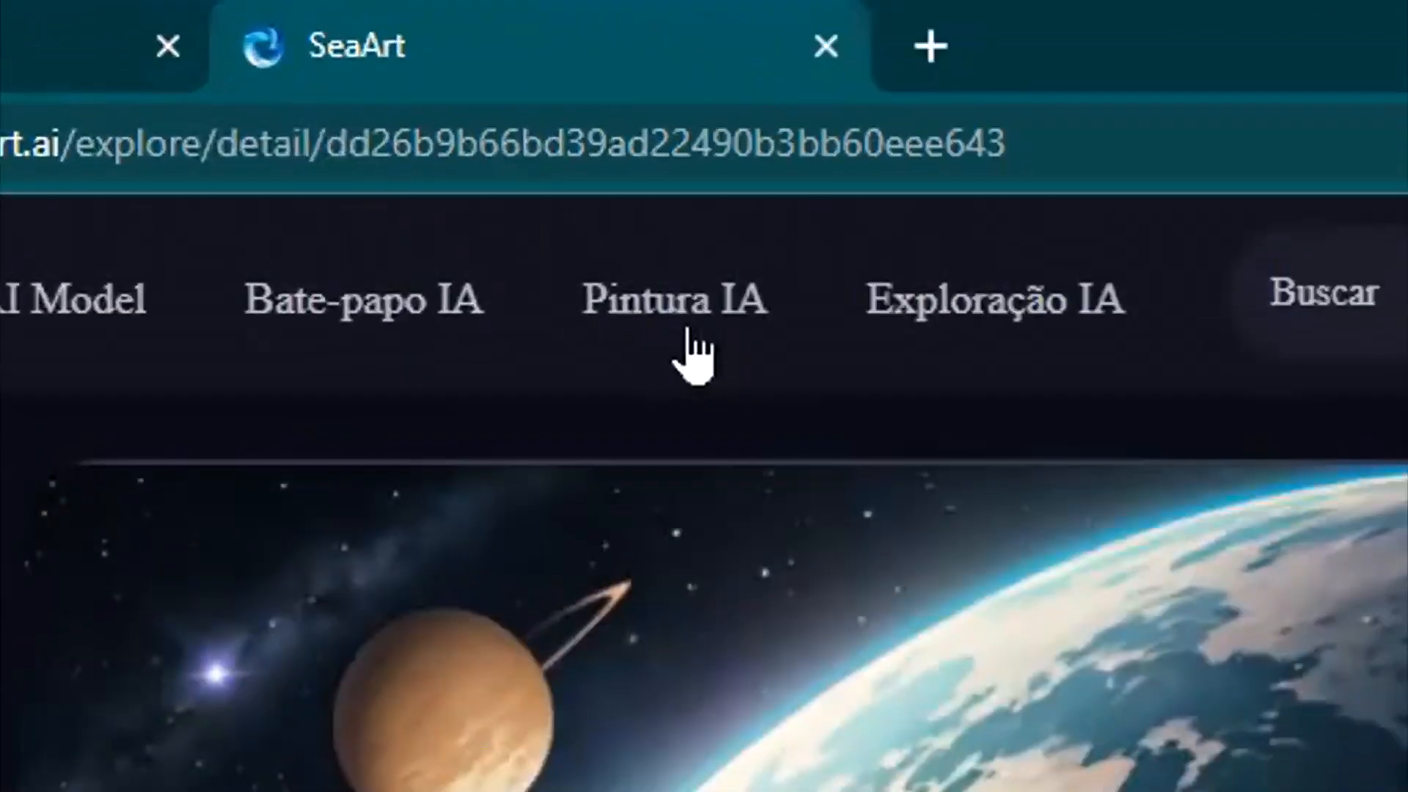
Look through the related recommendations below the seated-man image, ending back at its prompt details.
{"action": "left_click", "coordinate": [433, 122]}
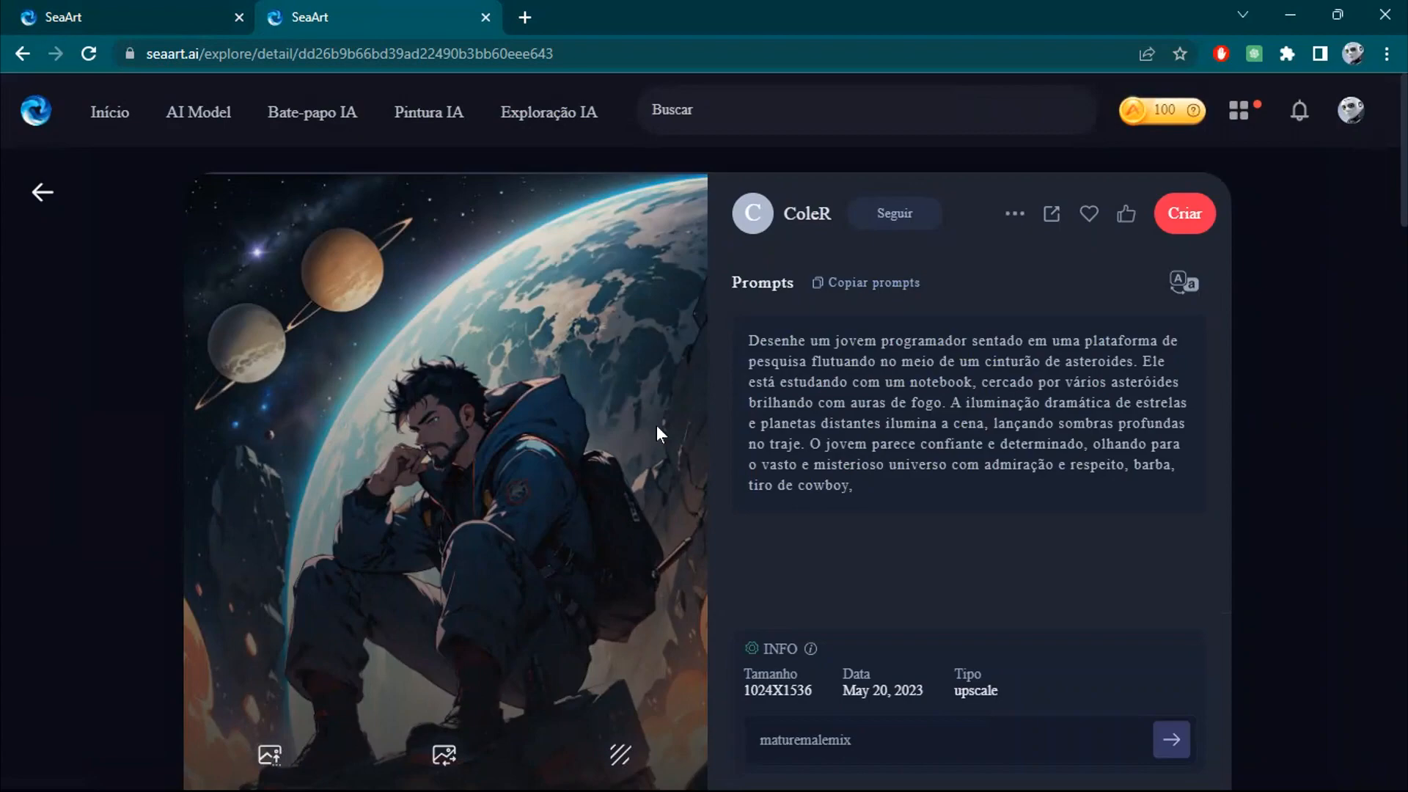
{"action": "scroll", "coordinate": [732, 499], "scroll_direction": "down", "scroll_amount": 5}
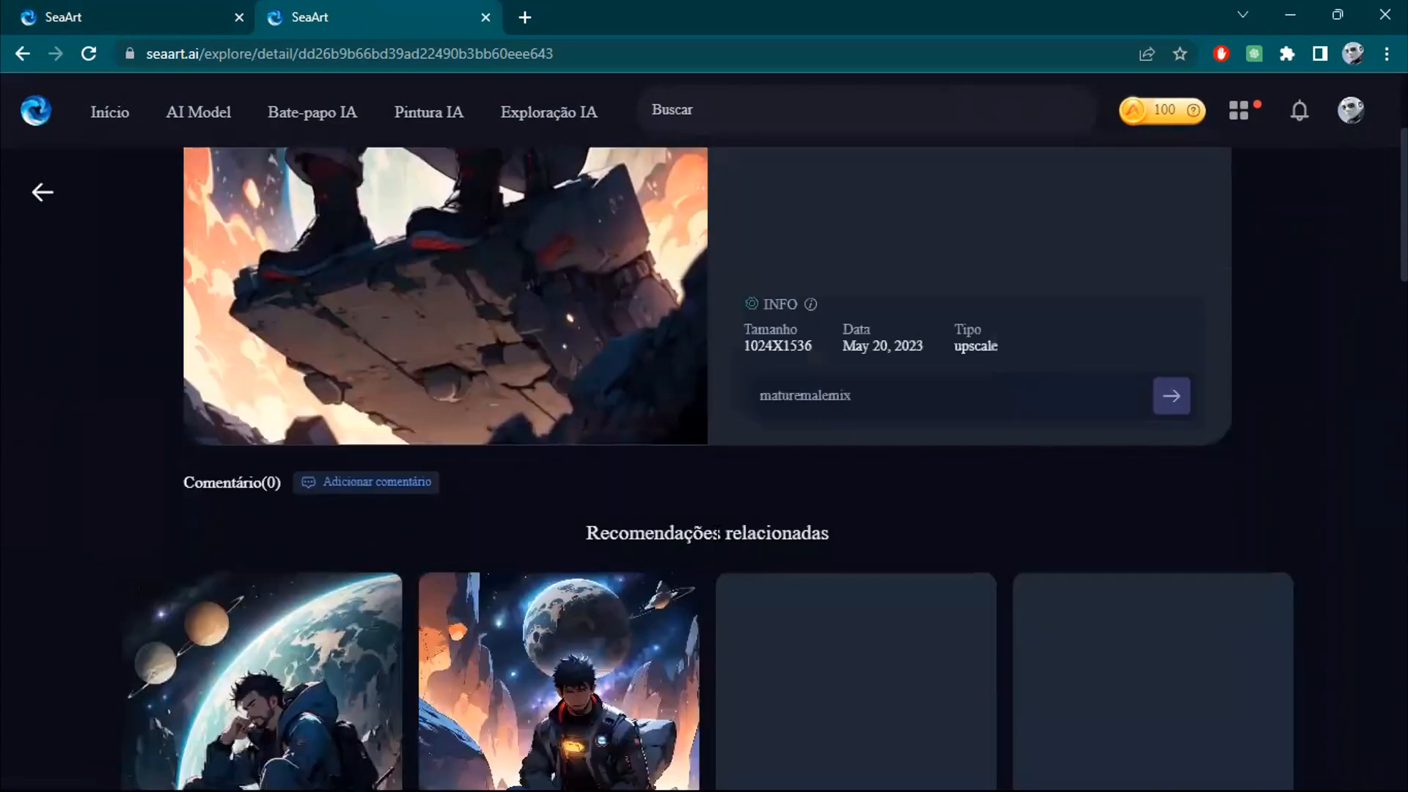
{"action": "scroll", "coordinate": [703, 550], "scroll_direction": "down", "scroll_amount": 5}
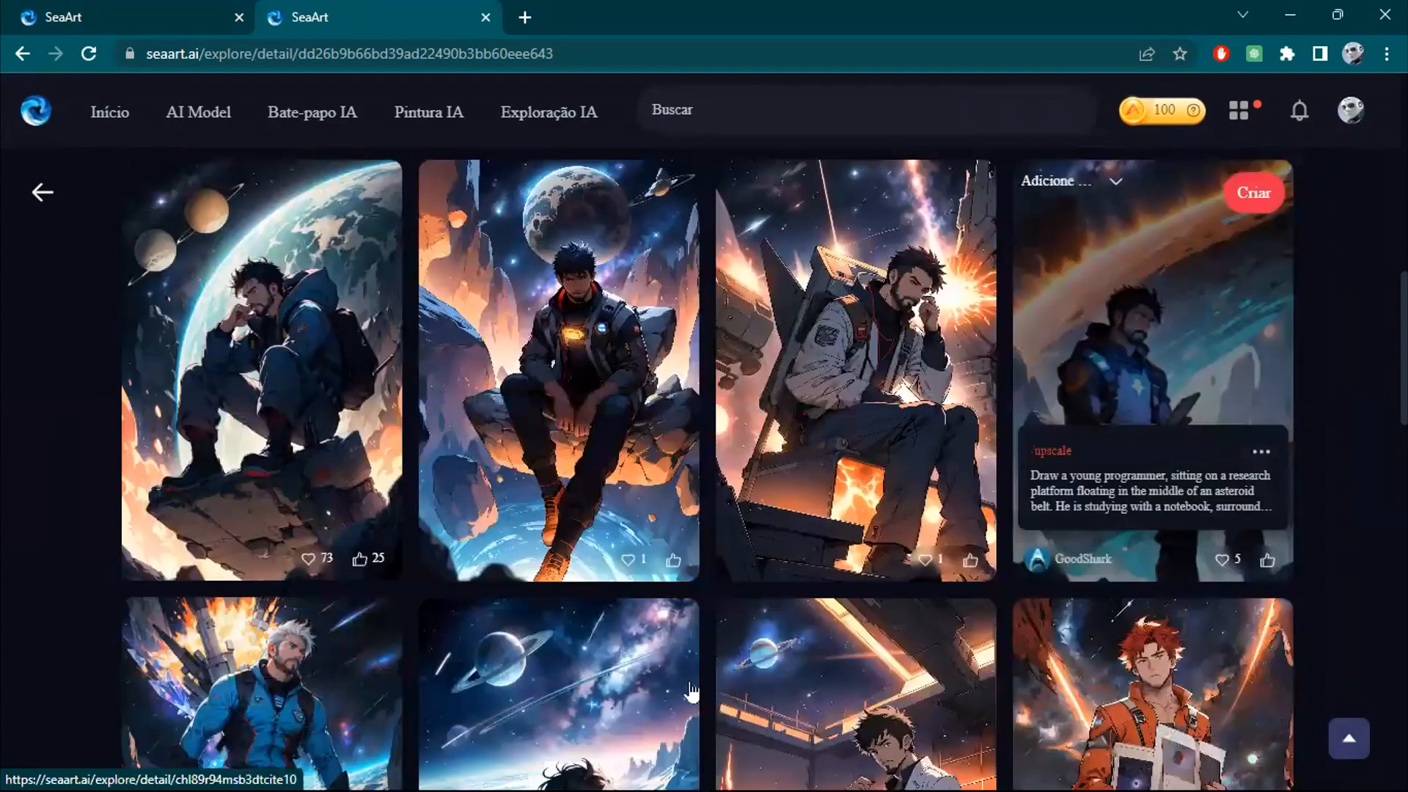
{"action": "scroll", "coordinate": [733, 571], "scroll_direction": "up", "scroll_amount": 7}
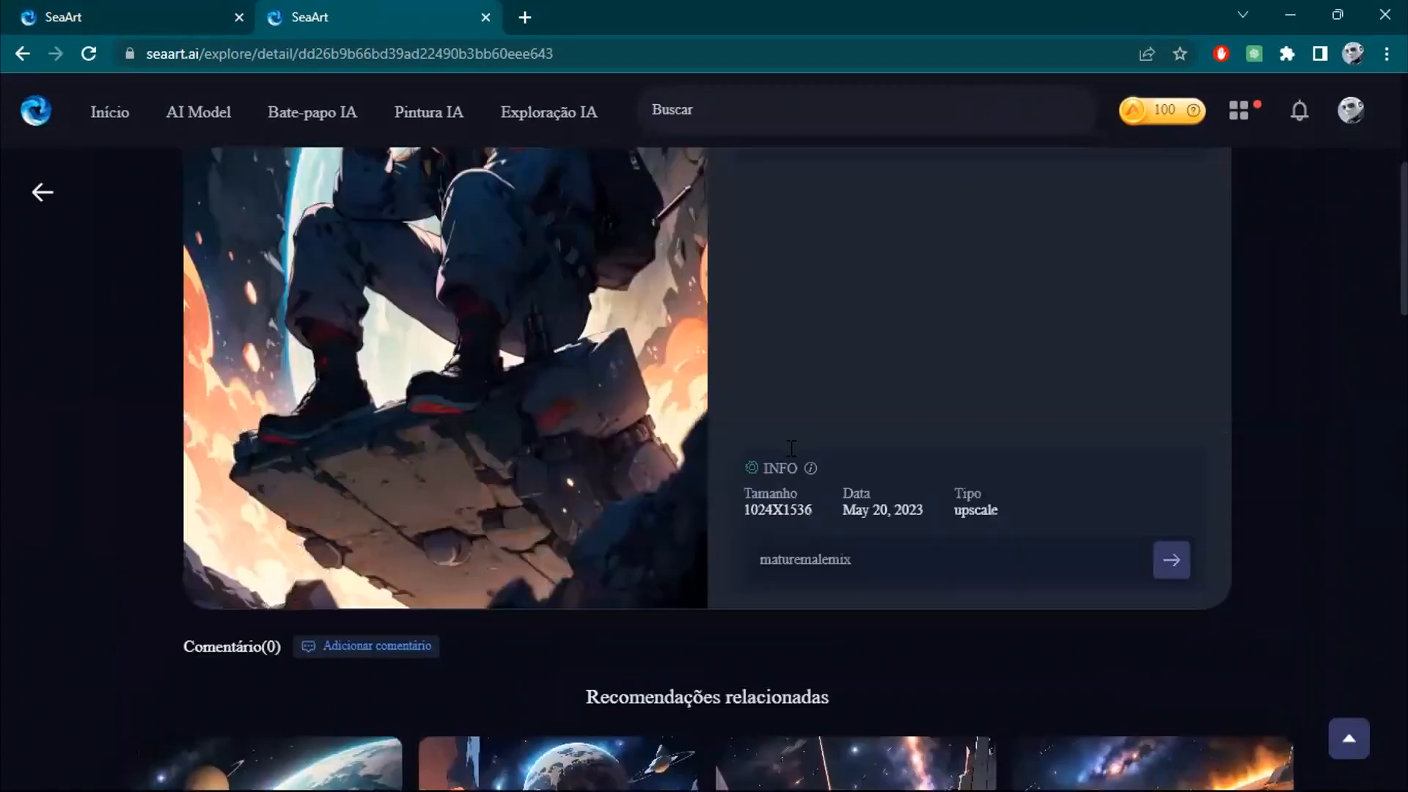
{"action": "scroll", "coordinate": [658, 466], "scroll_direction": "up", "scroll_amount": 3}
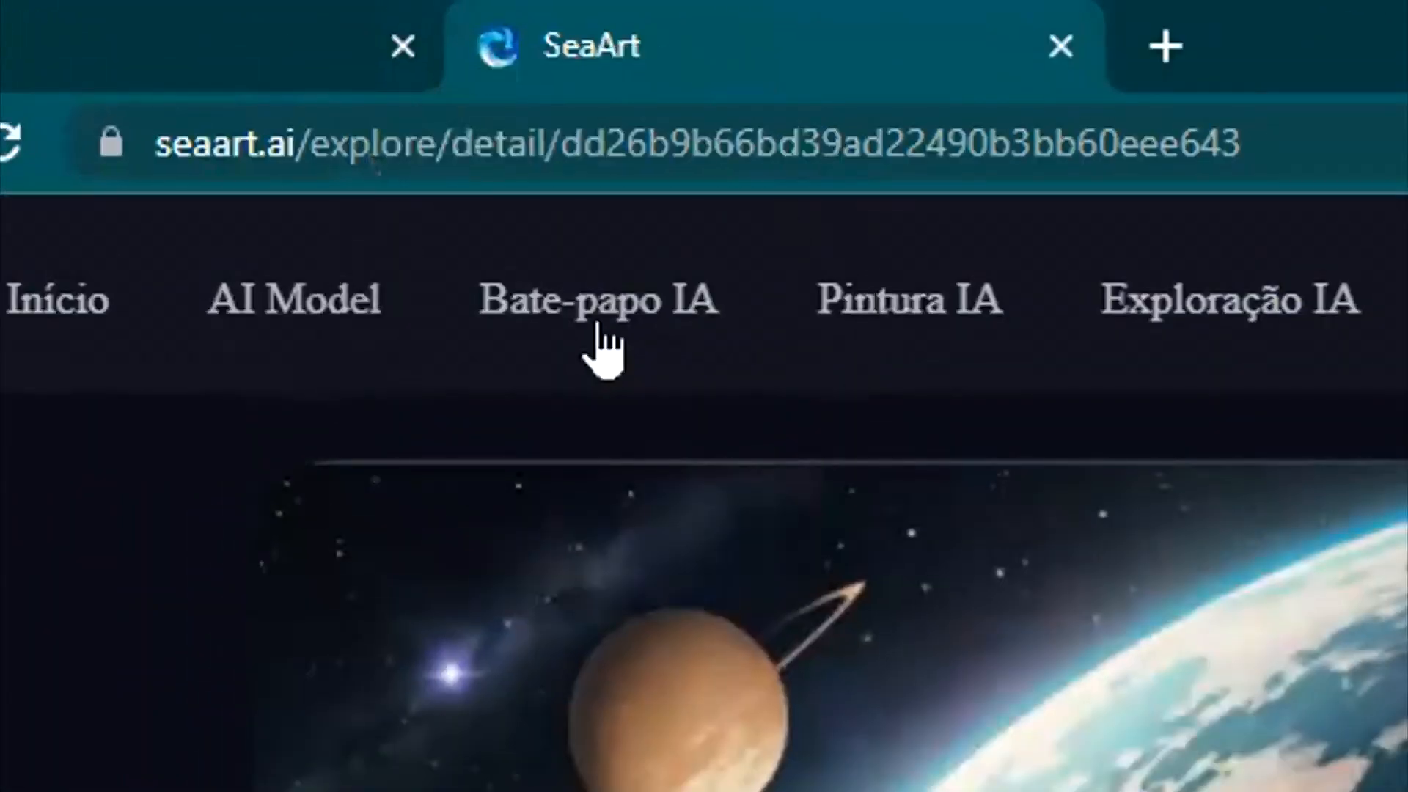
Go to the Bate-papo IA chat and delete its existing conversation.
{"action": "left_click", "coordinate": [317, 126]}
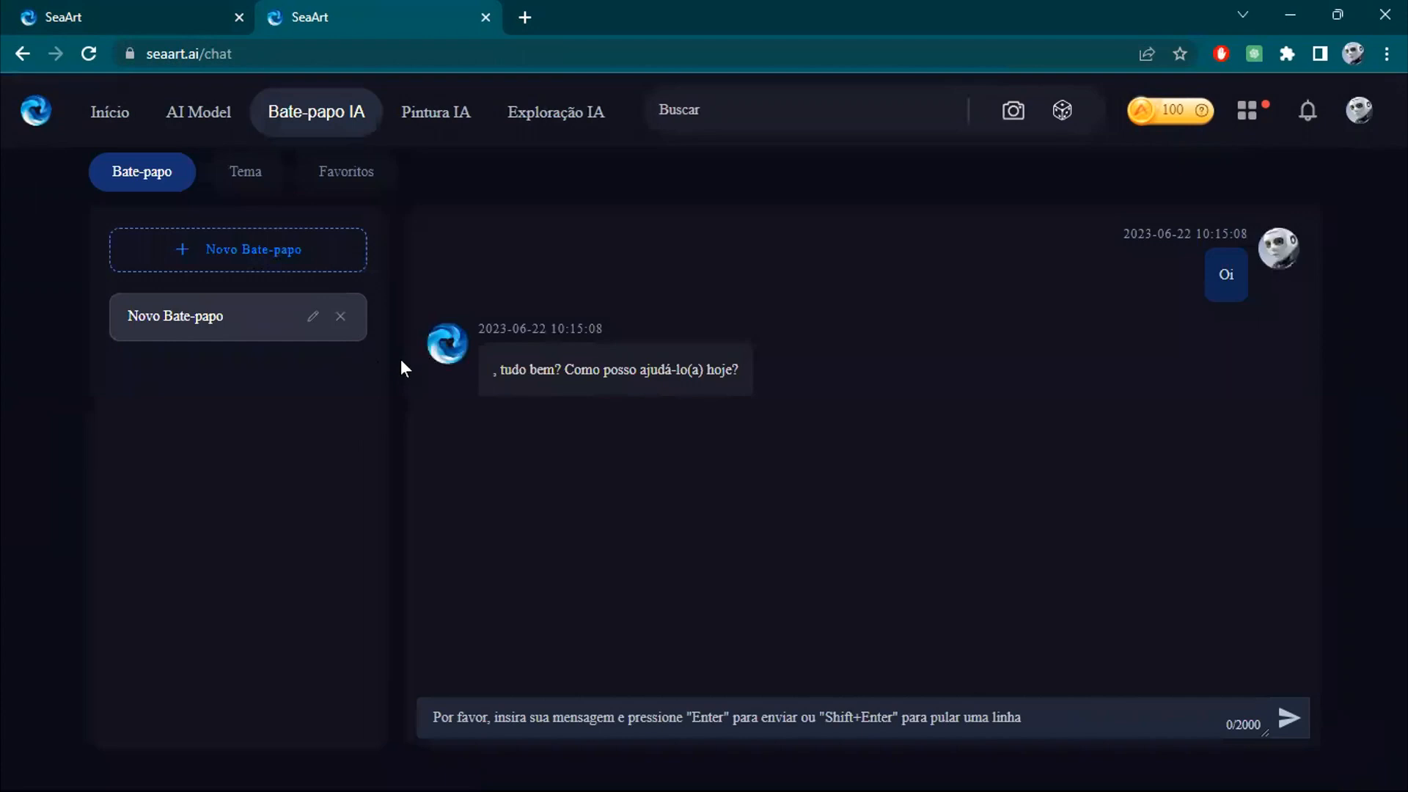
{"action": "mouse_move", "coordinate": [570, 327]}
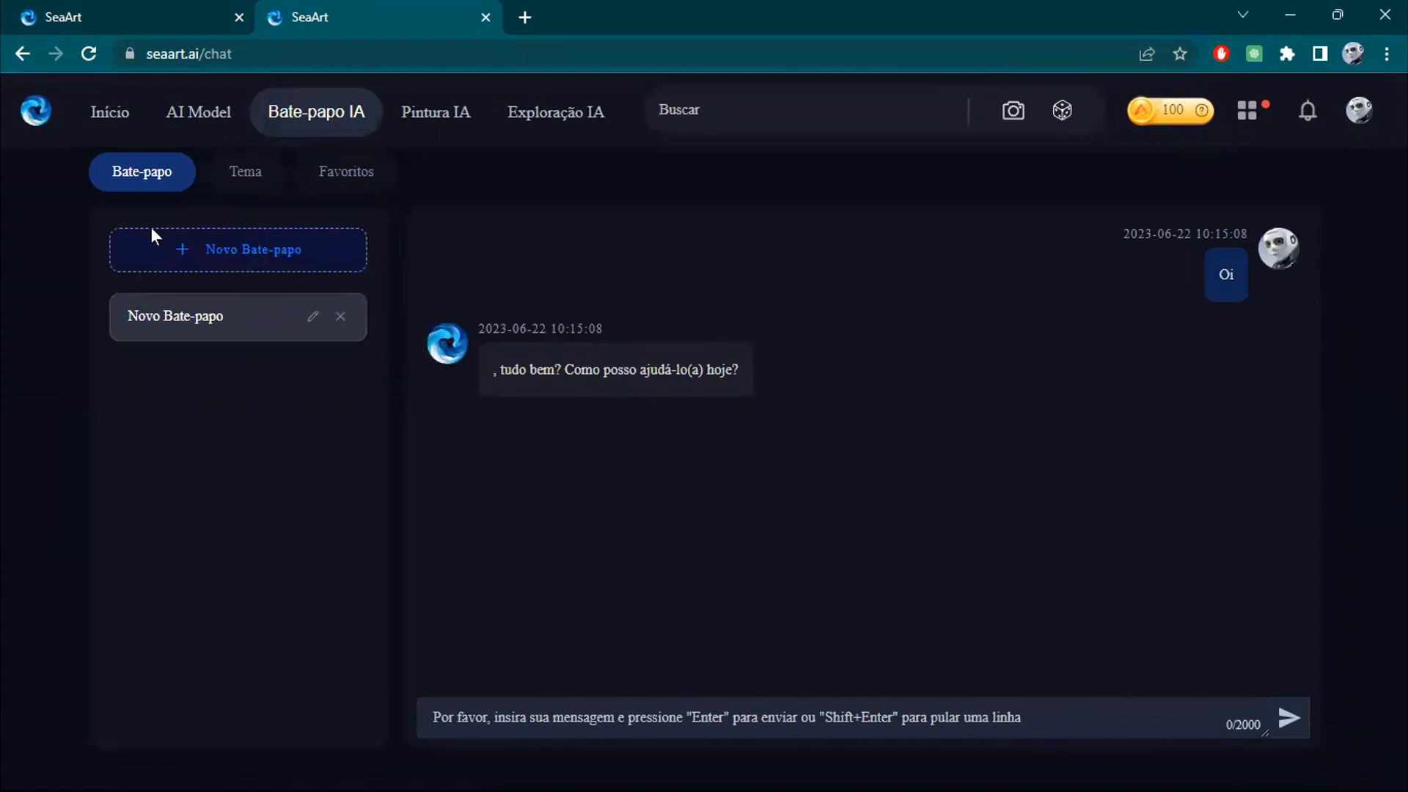
{"action": "left_click", "coordinate": [341, 323]}
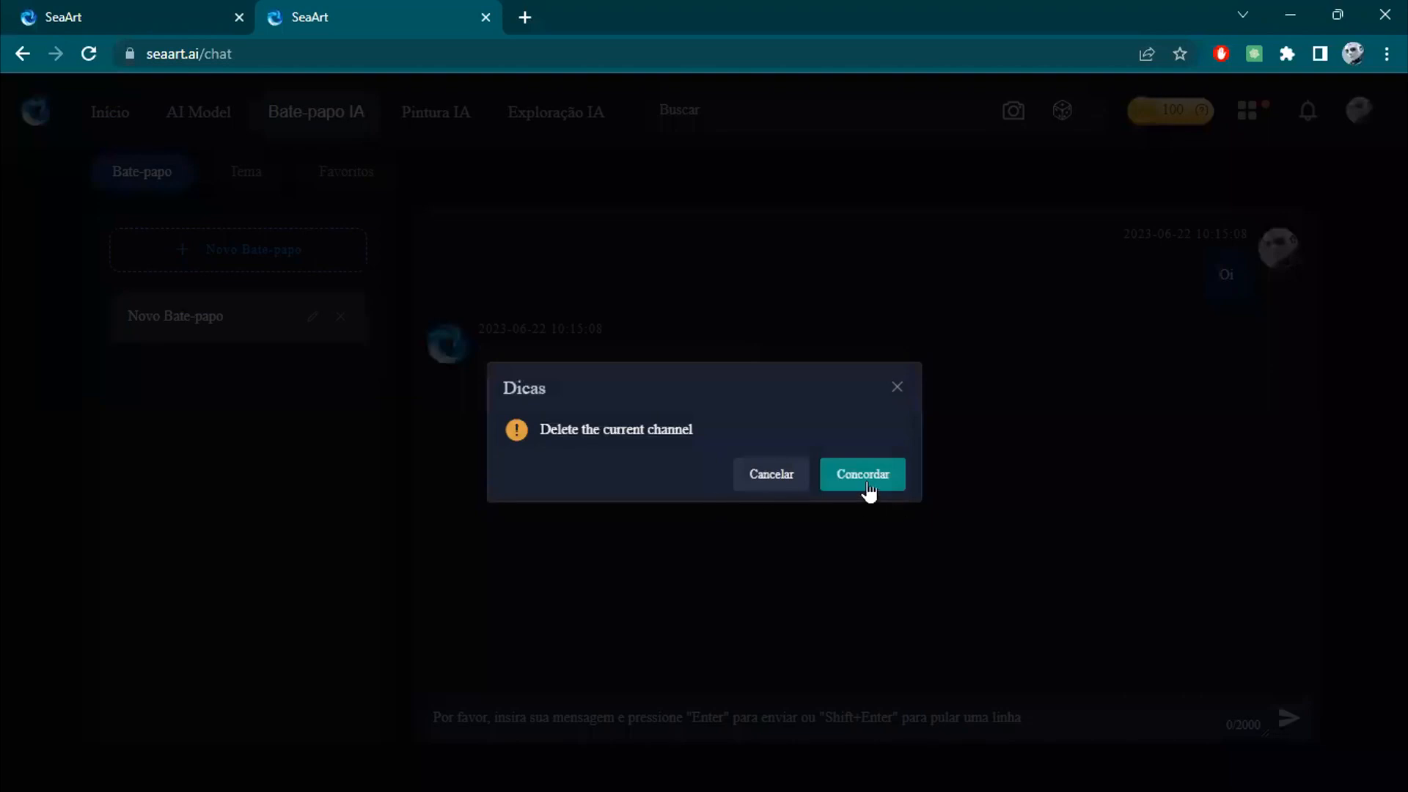
{"action": "left_click", "coordinate": [868, 494]}
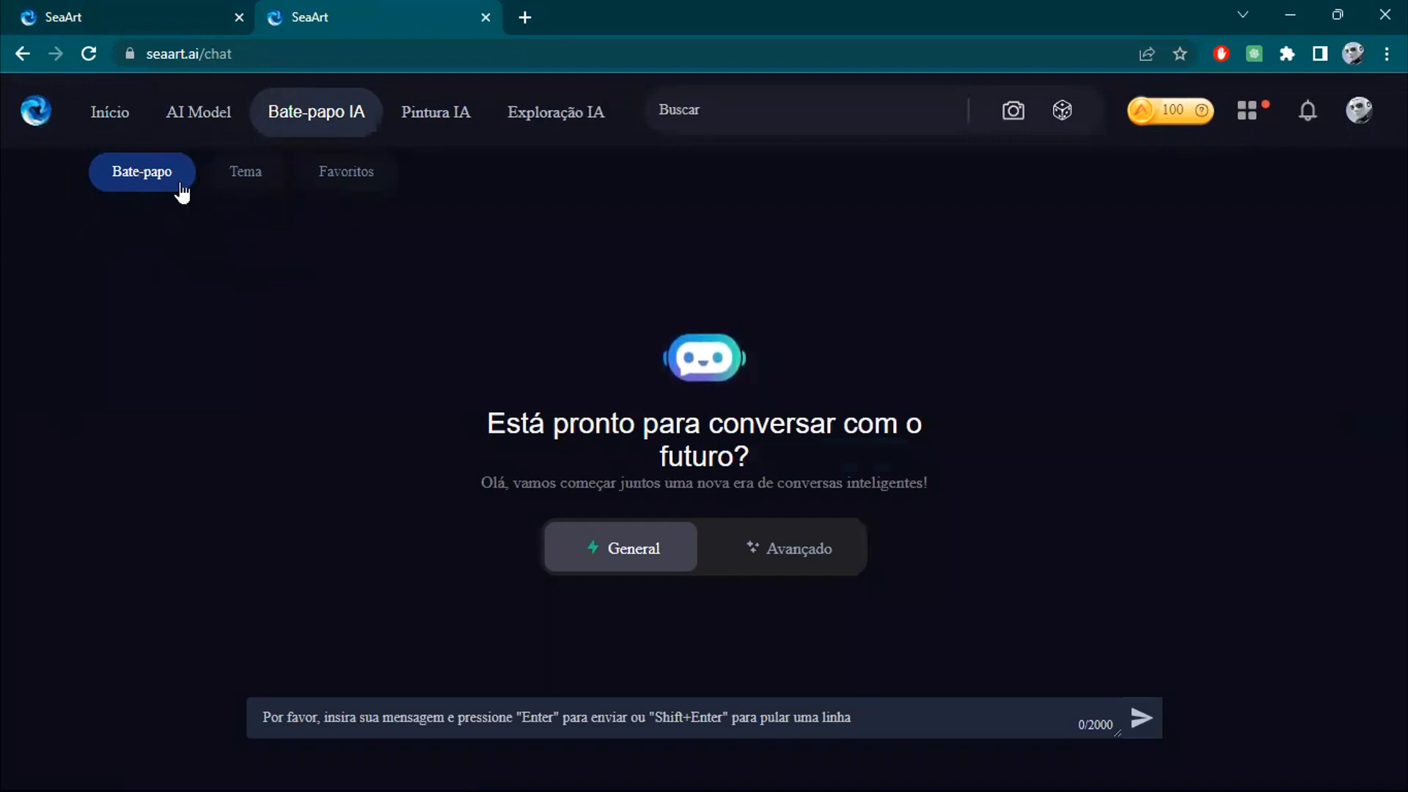
Look through the chat's Tema templates, covering Eficiência, Desempenhar um Papel and Negócio.
{"action": "left_click", "coordinate": [245, 170]}
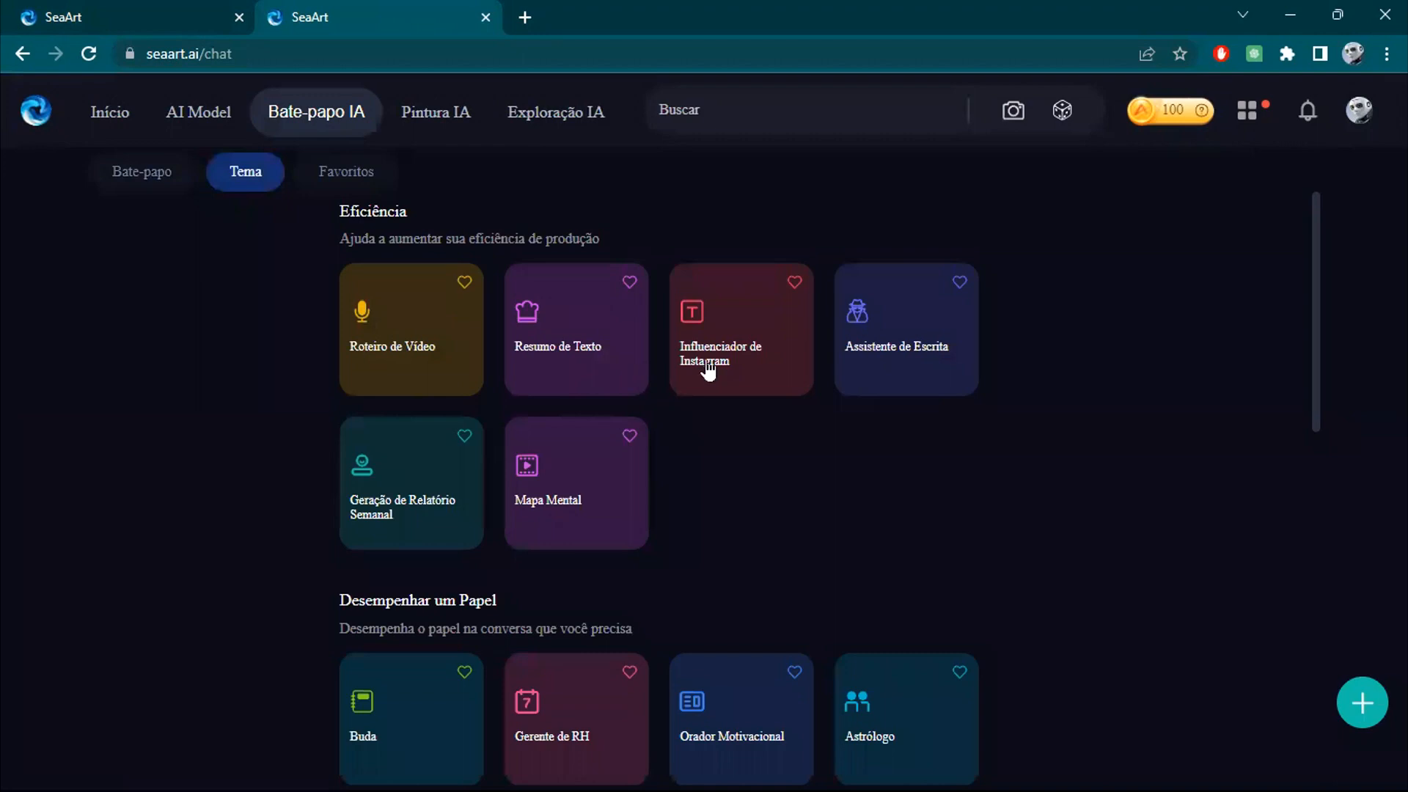
{"action": "scroll", "coordinate": [755, 491], "scroll_direction": "down", "scroll_amount": 4}
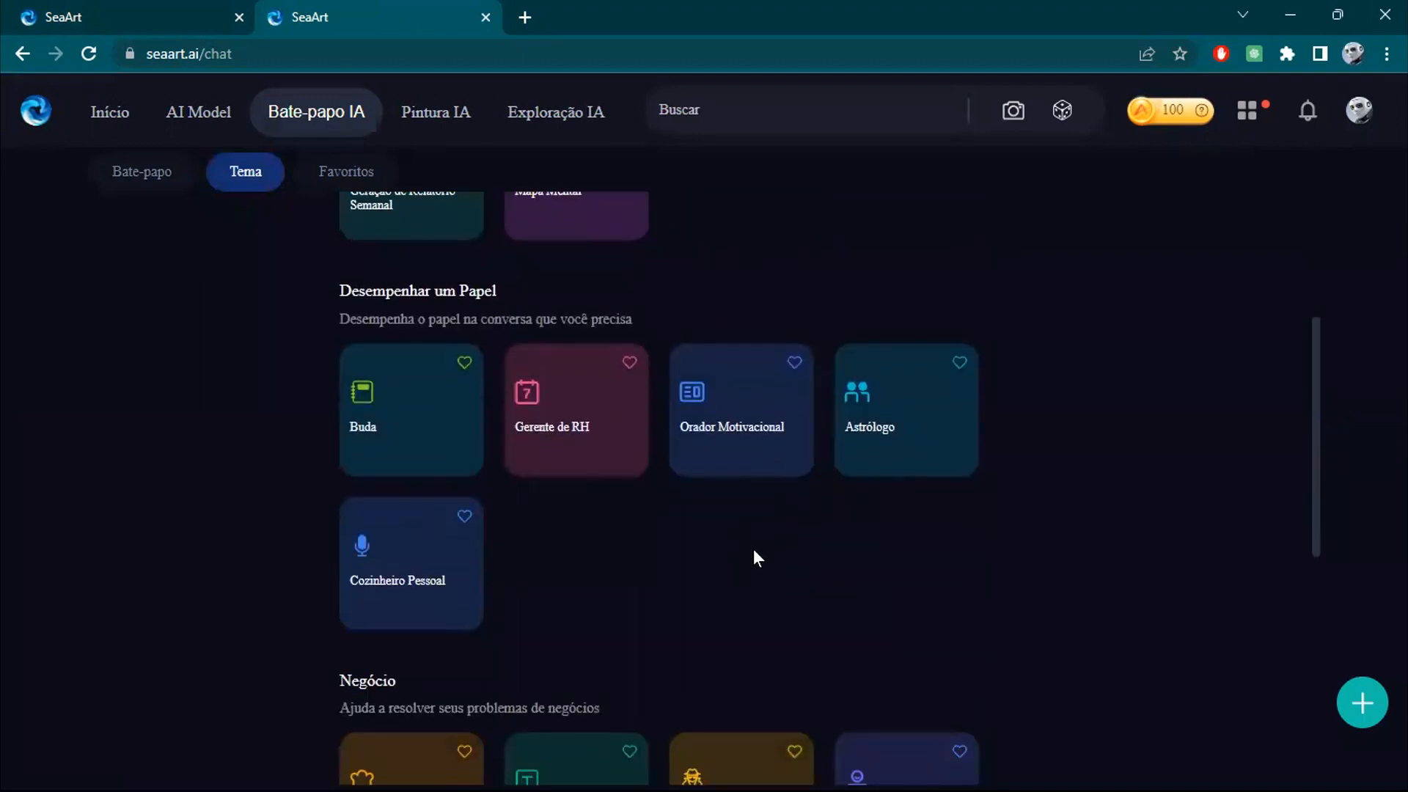
{"action": "scroll", "coordinate": [754, 554], "scroll_direction": "down", "scroll_amount": 4}
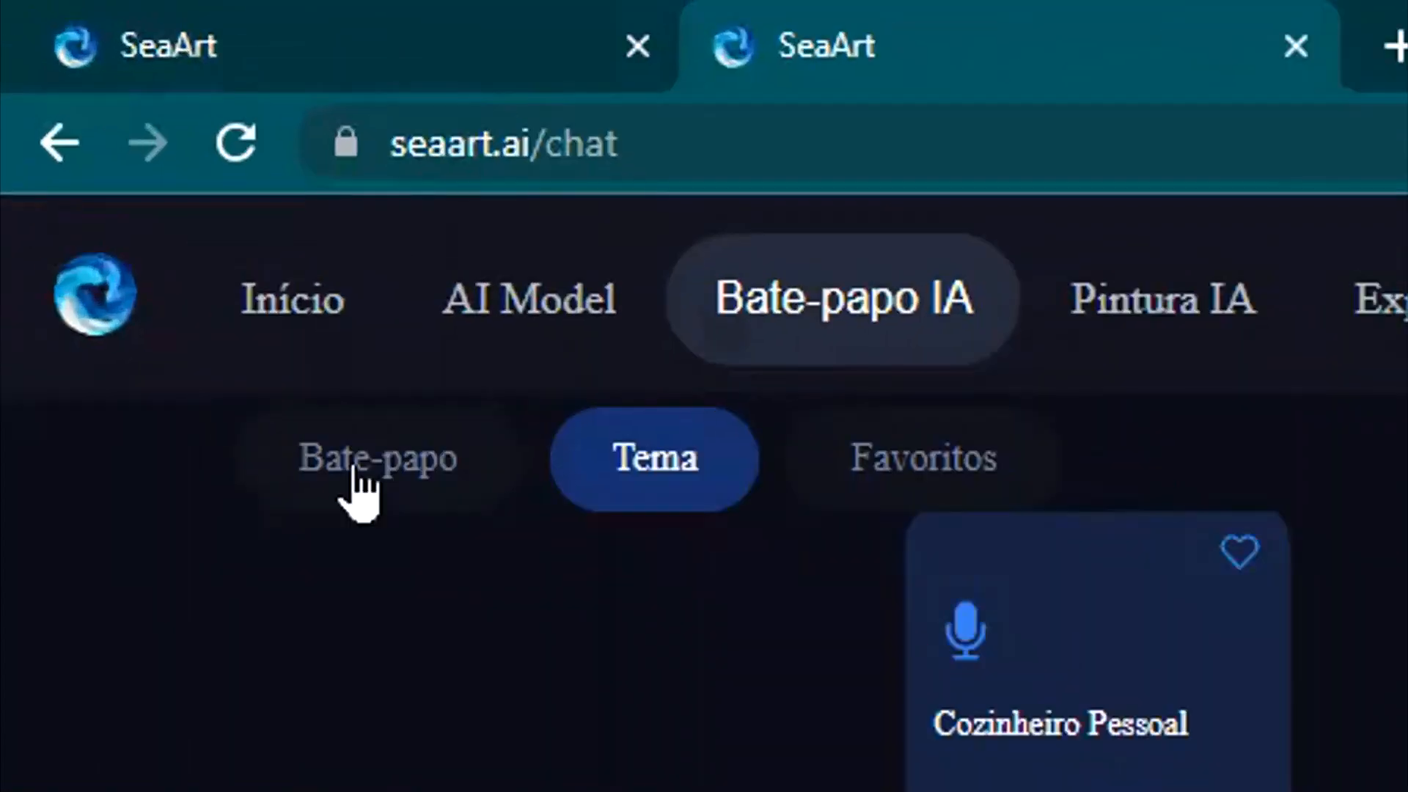
Return to the Bate-papo view and start a General conversation with the message "Oi".
{"action": "left_click", "coordinate": [134, 179]}
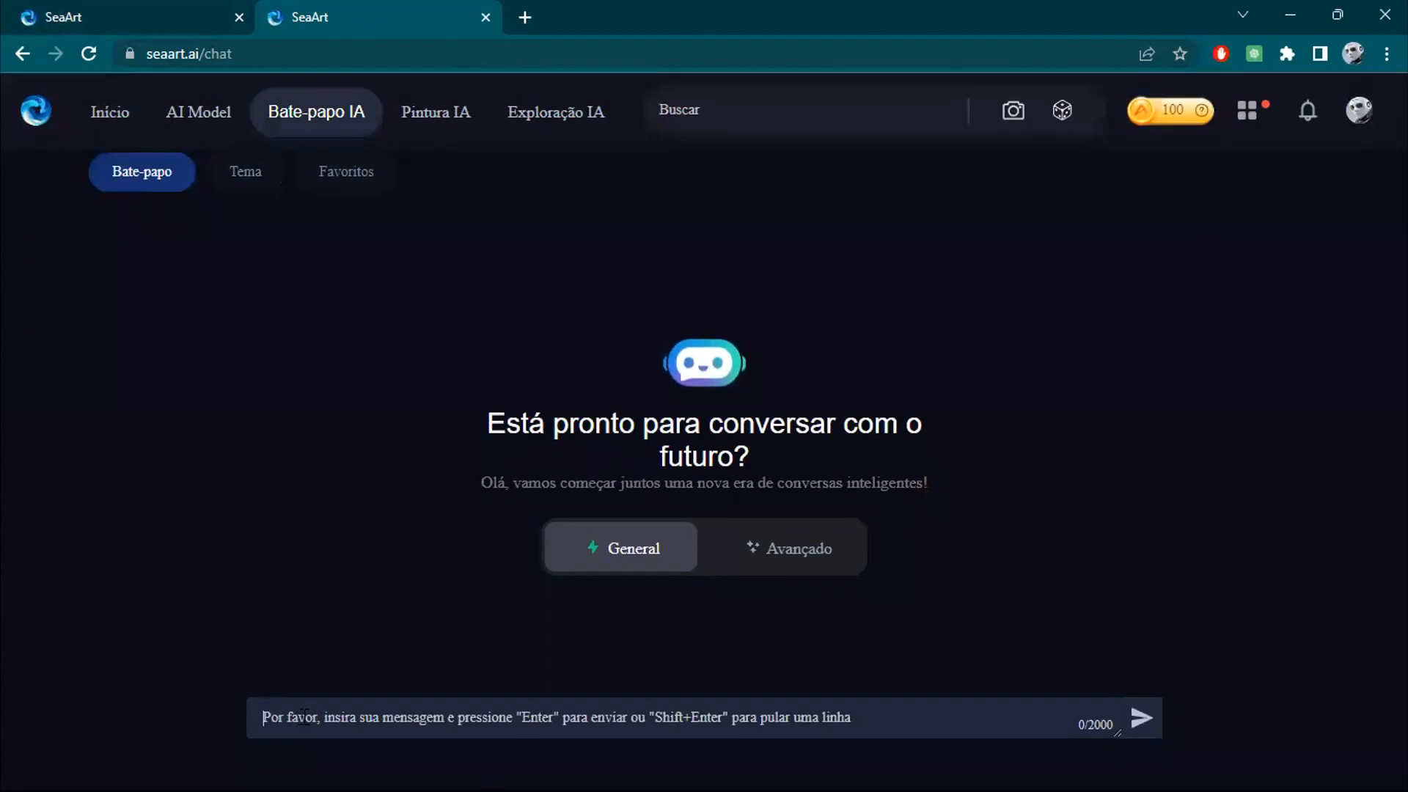
{"action": "type", "text": "Oi"}
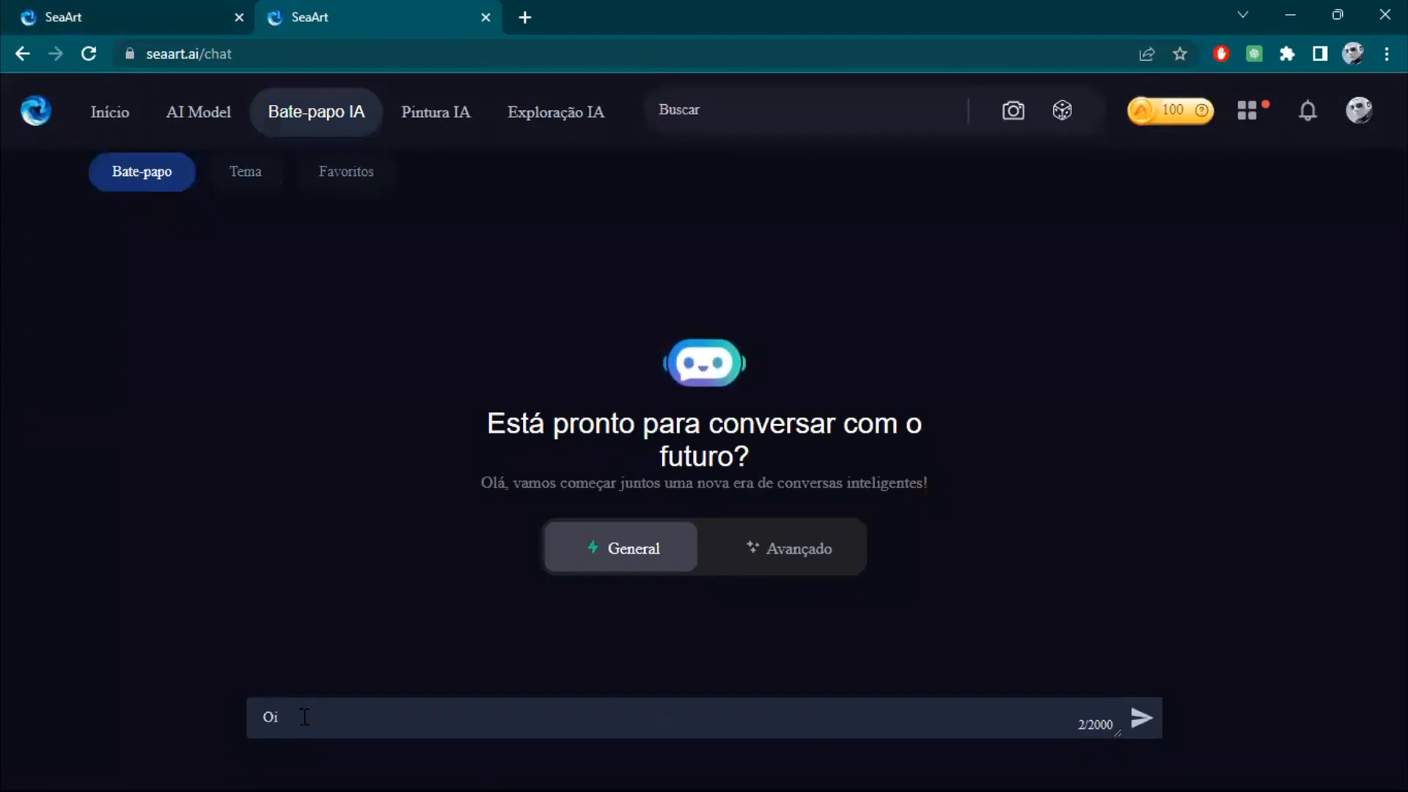
{"action": "key", "text": "Return"}
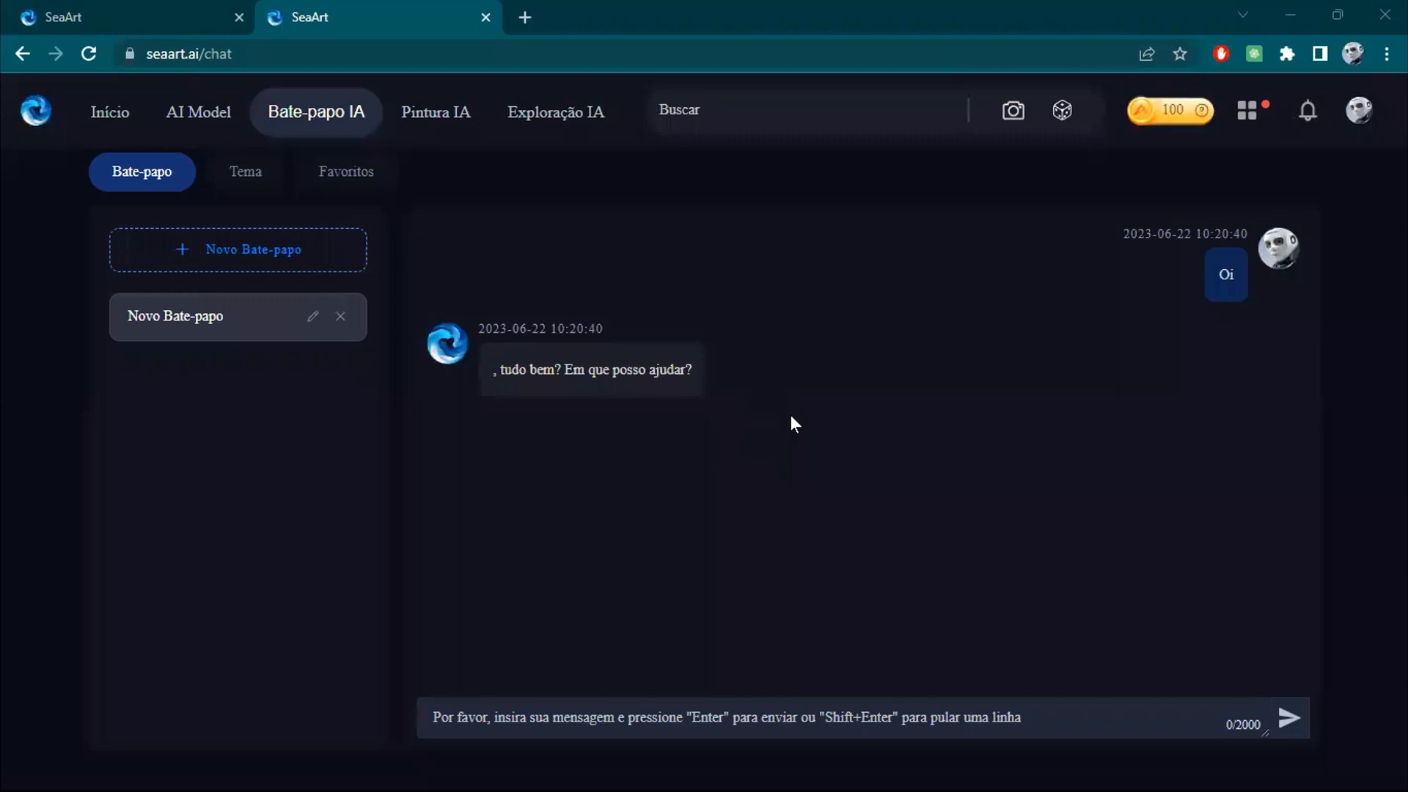
{"action": "mouse_move", "coordinate": [725, 368]}
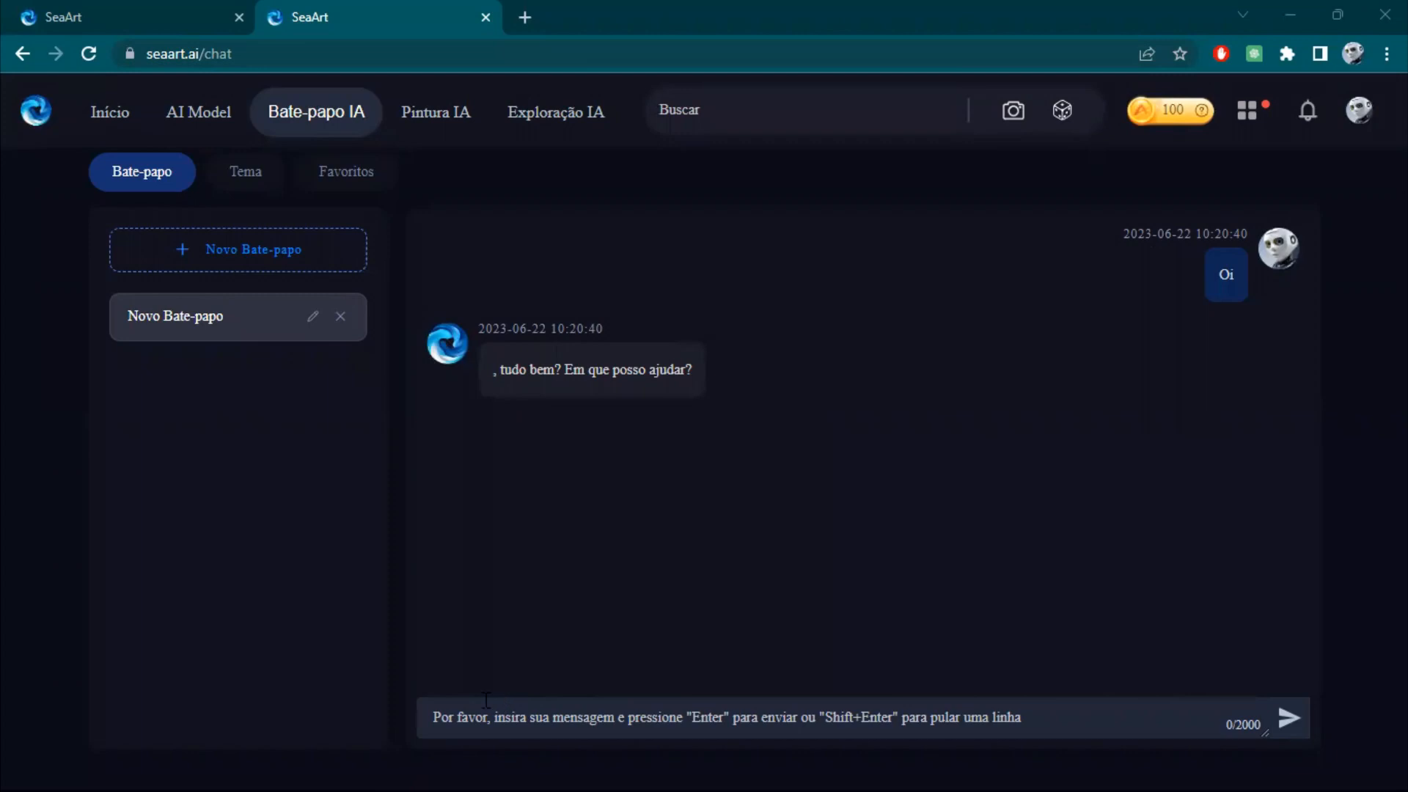
Send the chat message "Por favor, forneça um prompt para a criação de uma imagem de um cyborg".
{"action": "left_click", "coordinate": [467, 720]}
{"action": "type", "text": "Por favor, forneça um prompt para a criação de uma imagem de um cyborg"}
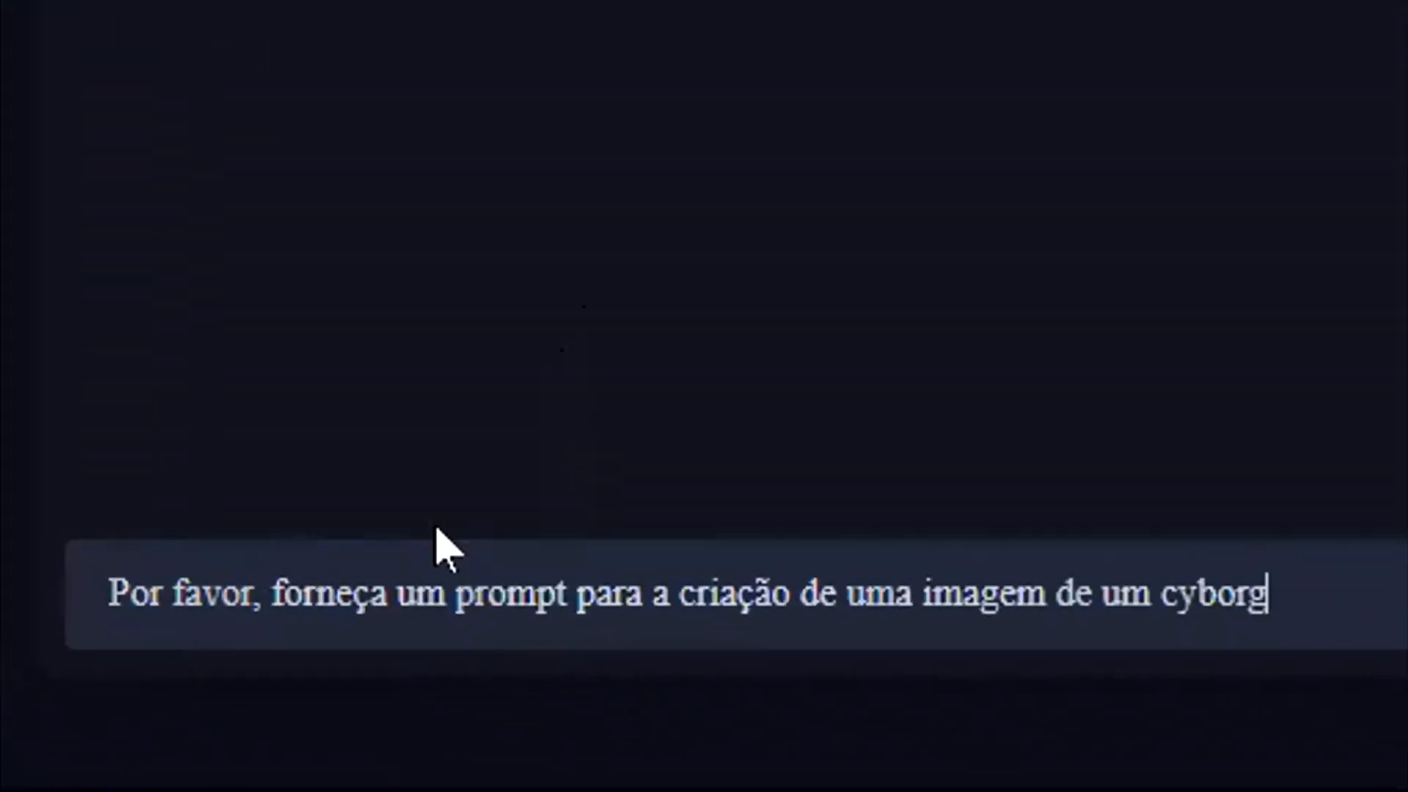
{"action": "left_click_drag", "start_coordinate": [110, 591], "coordinate": [1285, 584]}
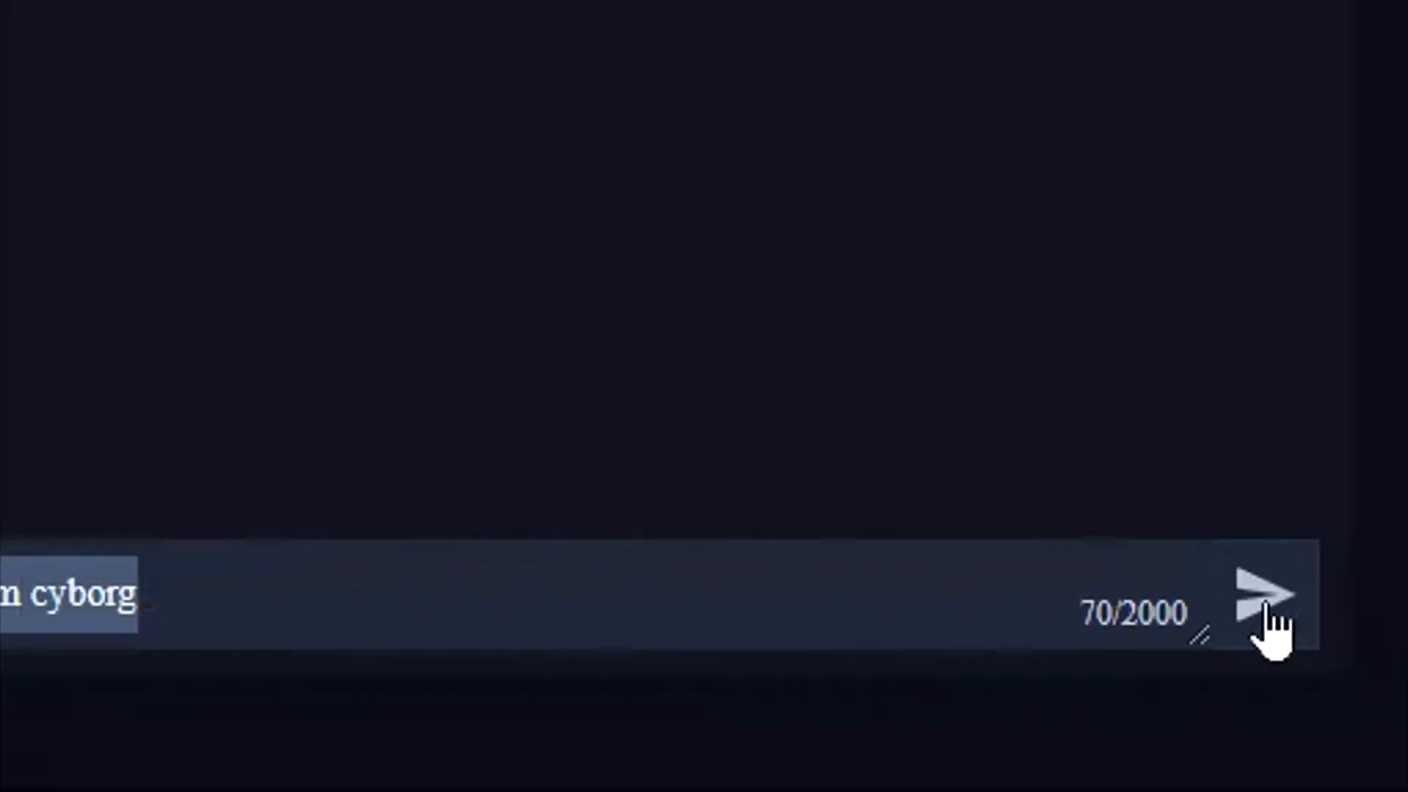
{"action": "left_click", "coordinate": [1267, 609]}
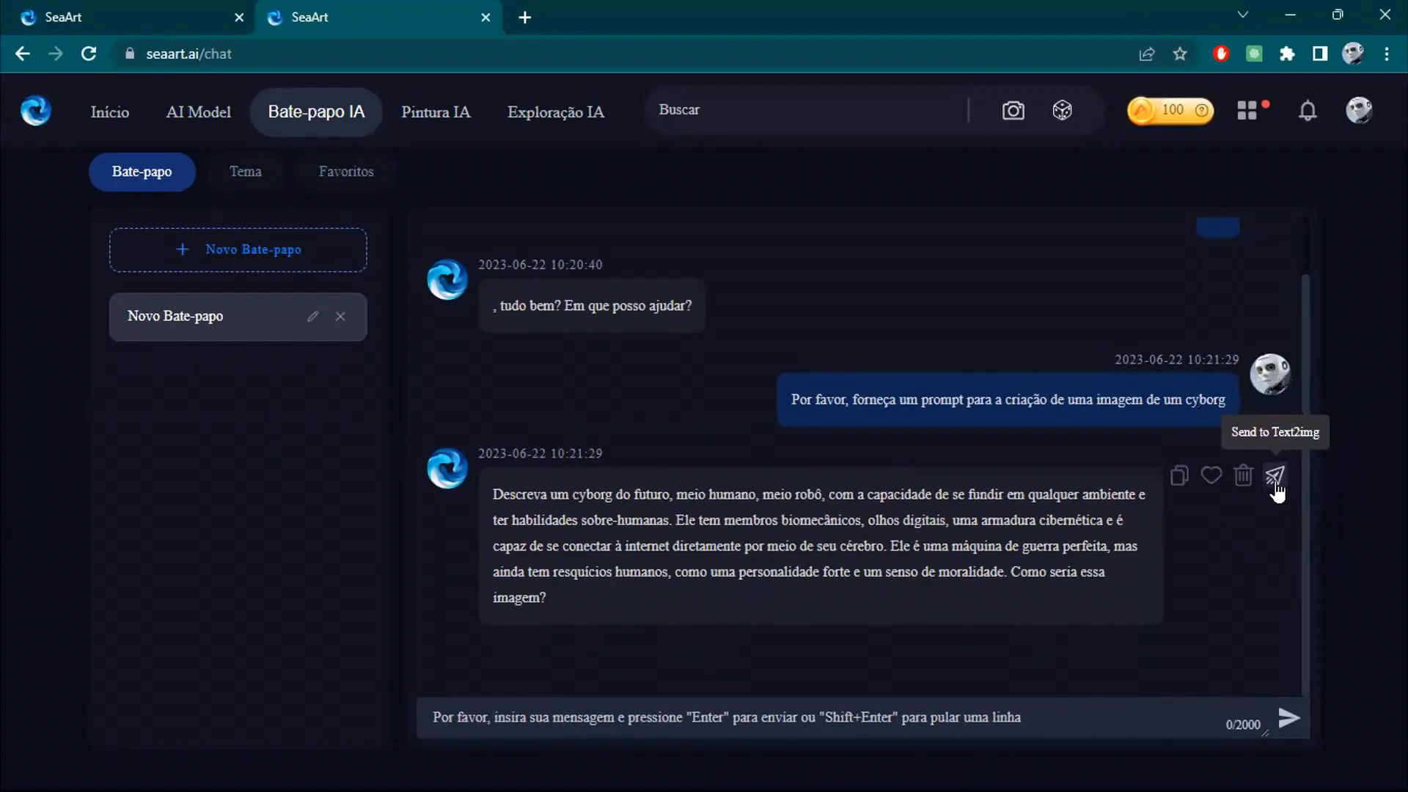
Send the chatbot's cyborg description to Text2img, review the earlier generations and generate images from that prompt.
{"action": "left_click", "coordinate": [1276, 478]}
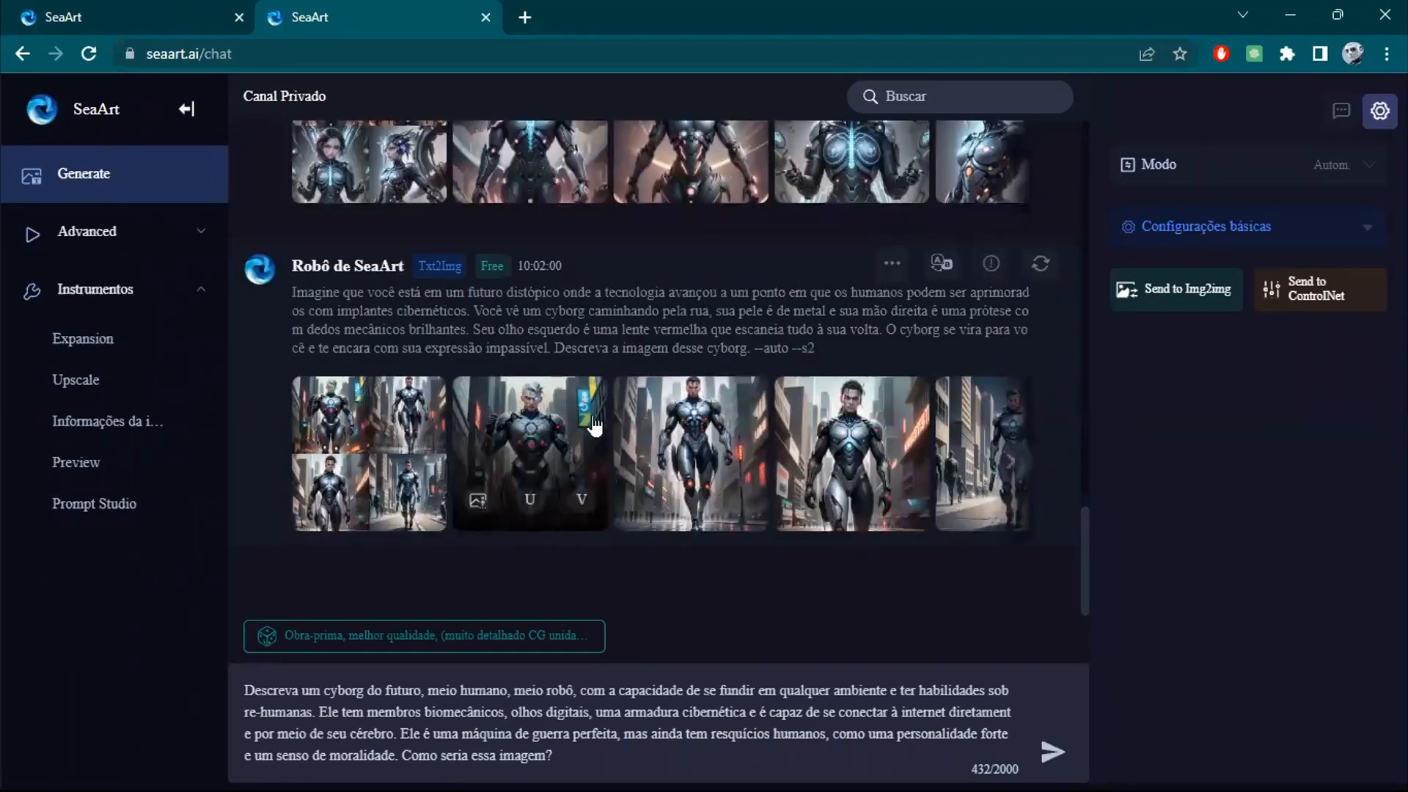
{"action": "scroll", "coordinate": [598, 426], "scroll_direction": "up", "scroll_amount": 10}
{"action": "scroll", "coordinate": [597, 425], "scroll_direction": "up", "scroll_amount": 15}
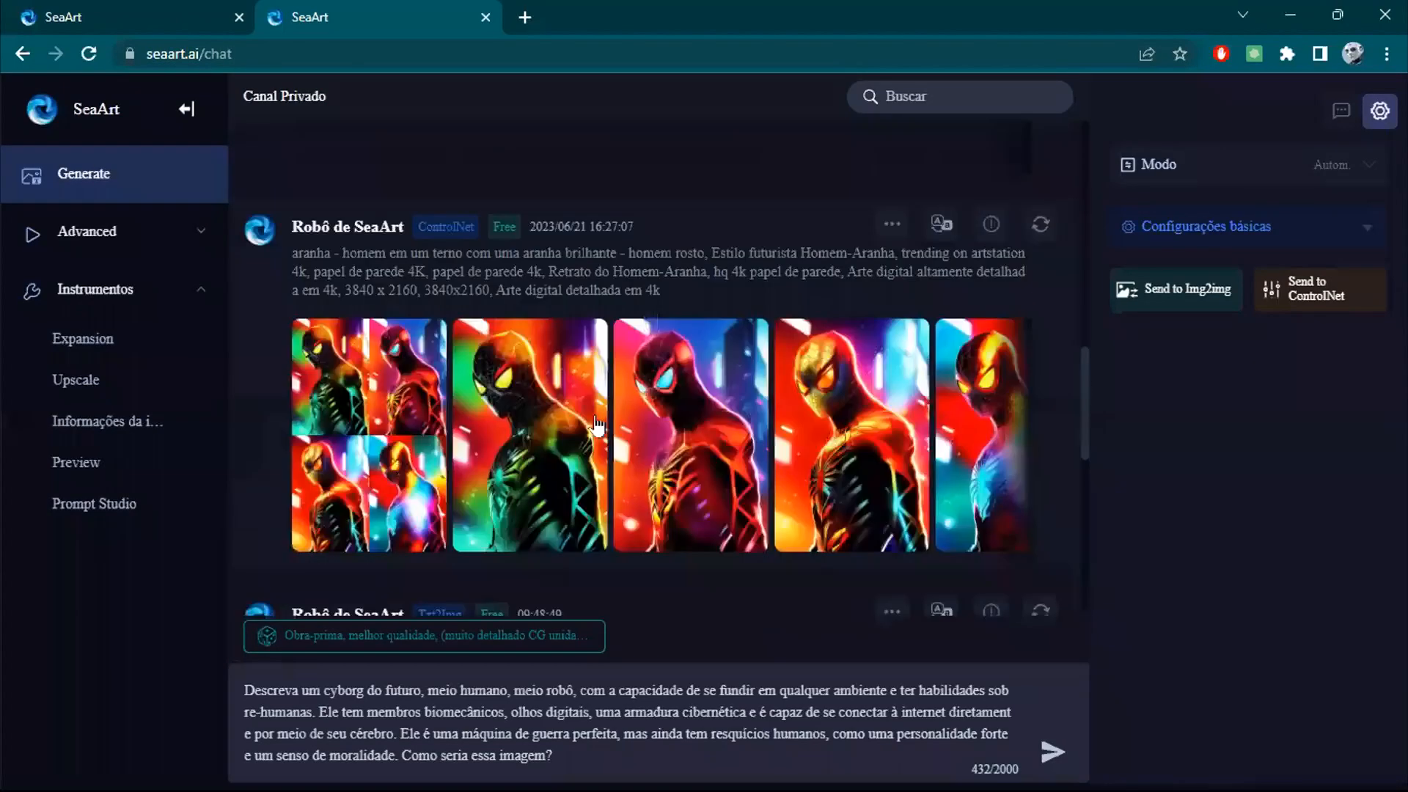
{"action": "scroll", "coordinate": [675, 369], "scroll_direction": "up", "scroll_amount": 3}
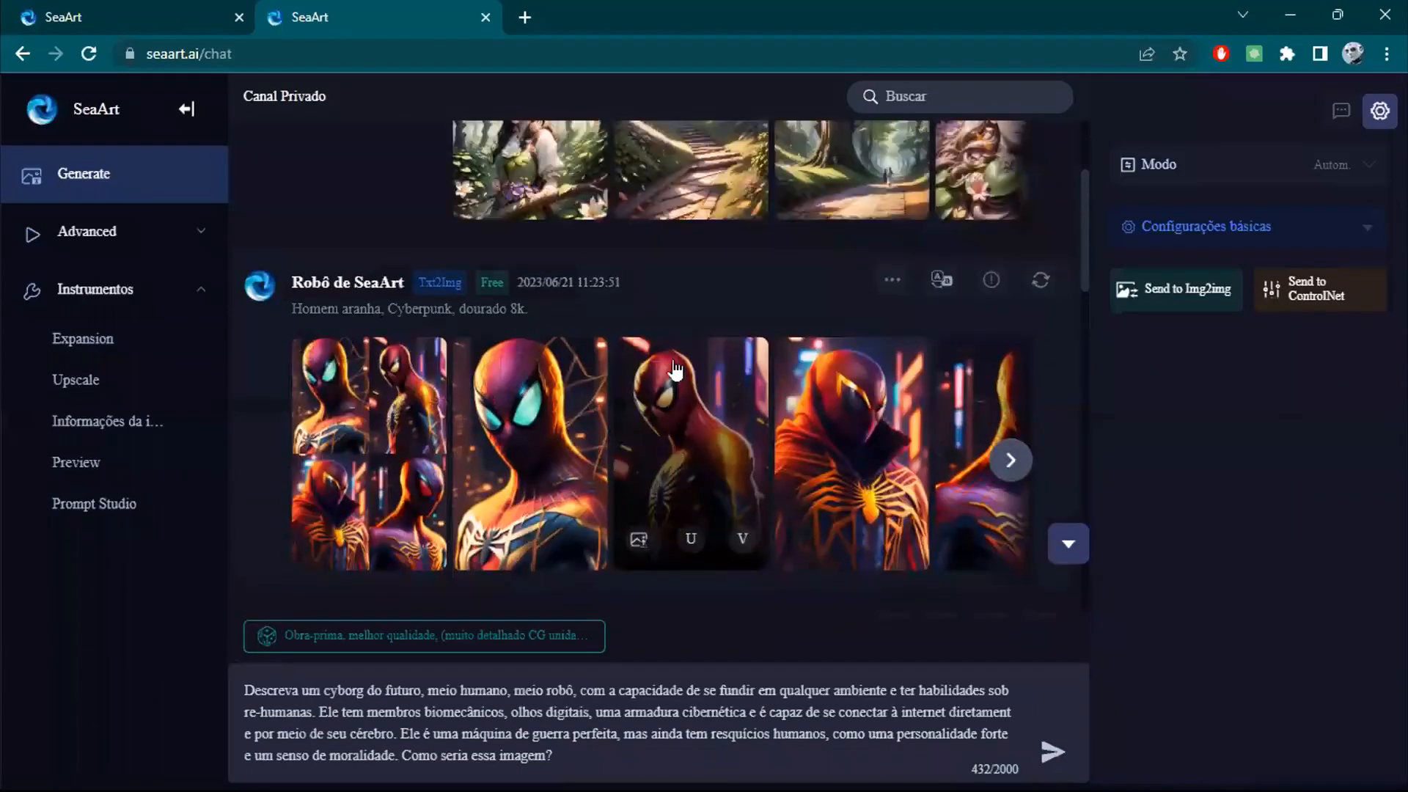
{"action": "scroll", "coordinate": [675, 369], "scroll_direction": "down", "scroll_amount": 2}
{"action": "scroll", "coordinate": [673, 366], "scroll_direction": "down", "scroll_amount": 10}
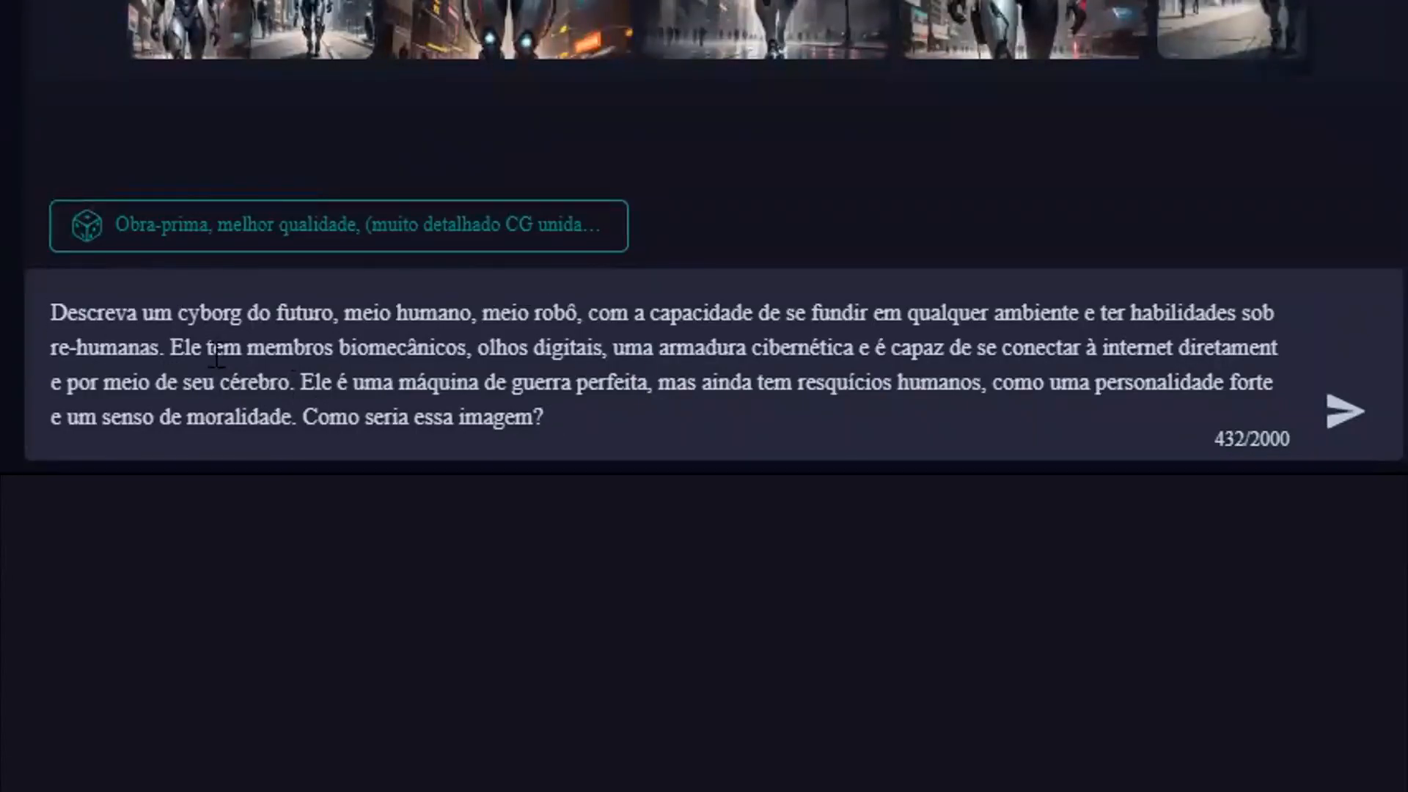
{"action": "left_click", "coordinate": [1342, 424]}
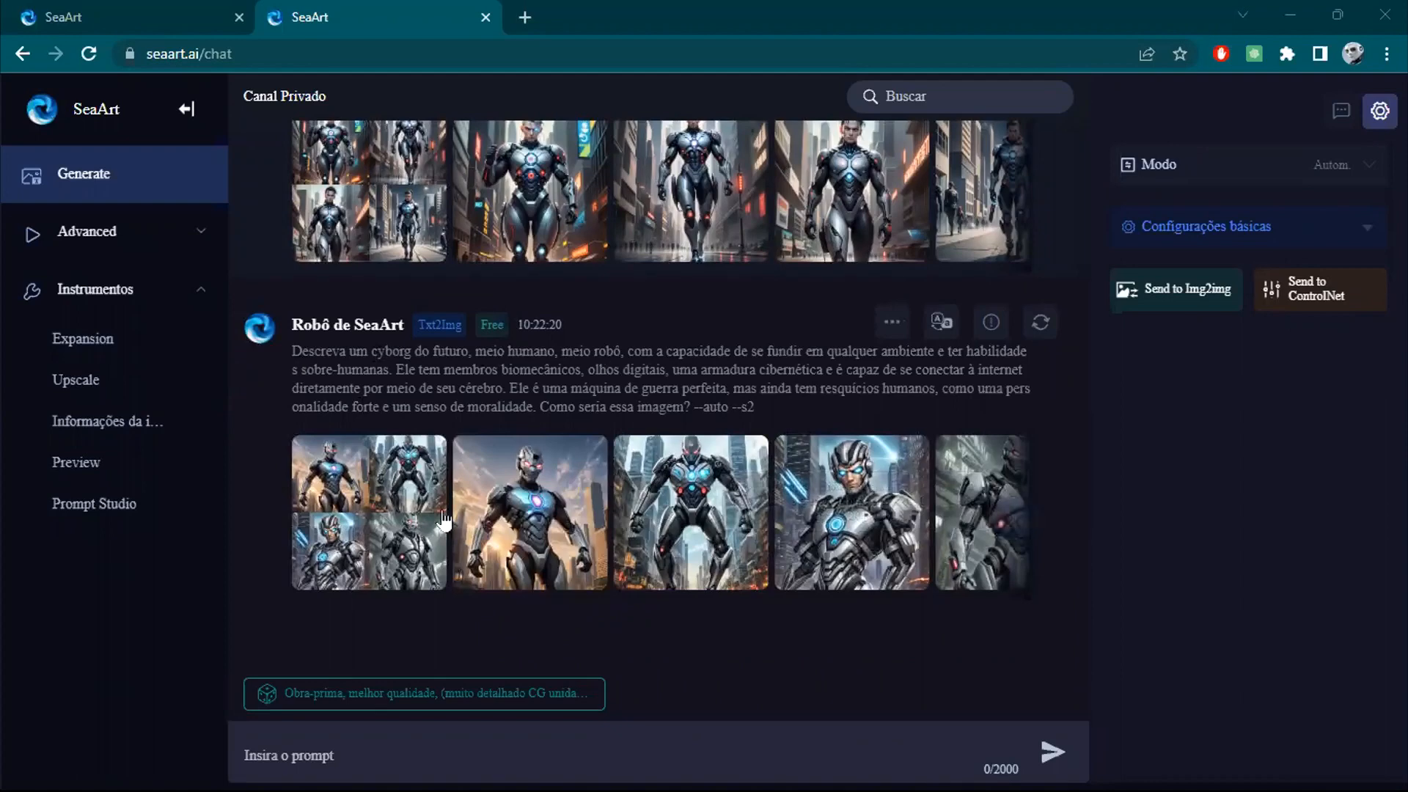
View the four newly generated cyborg images one after another at full size.
{"action": "left_click", "coordinate": [525, 471]}
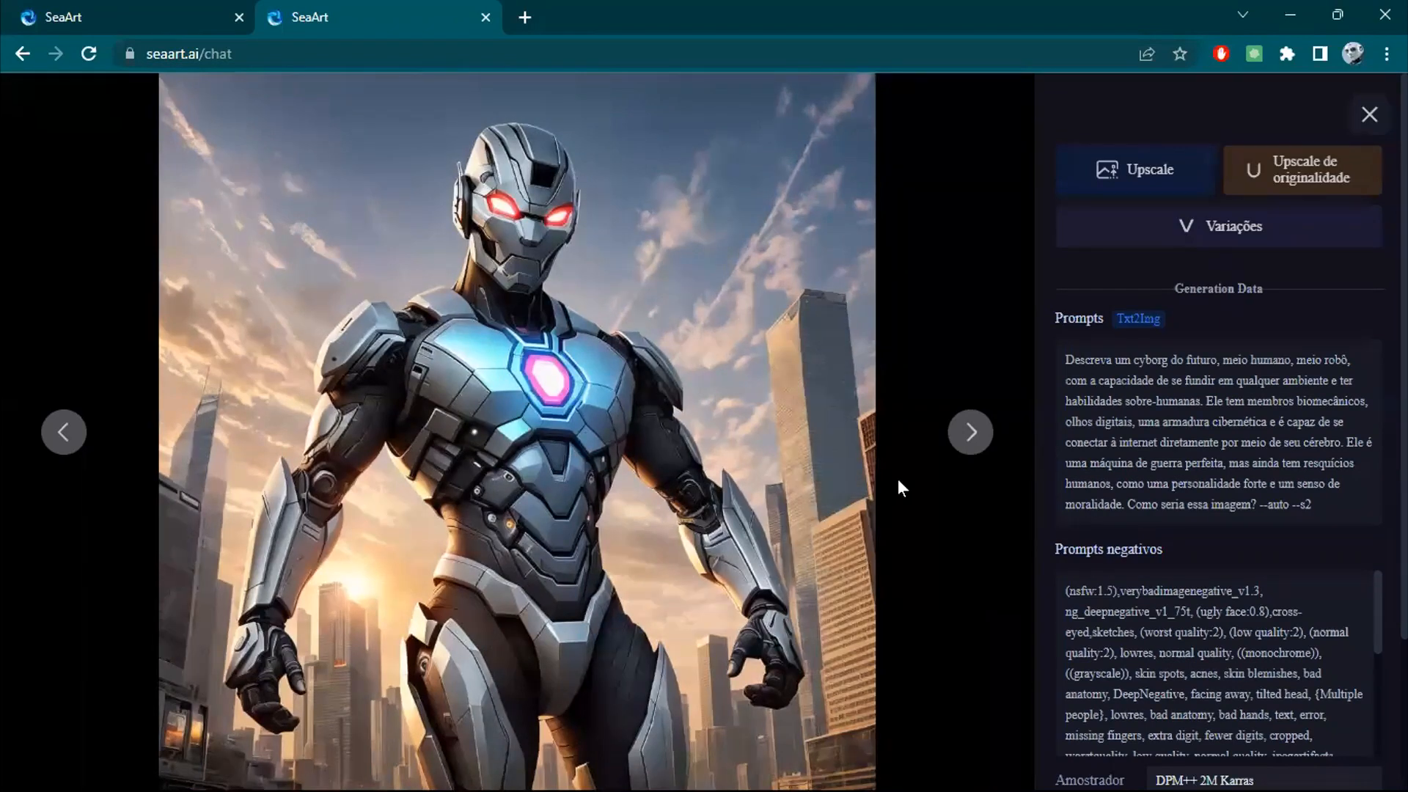
{"action": "left_click", "coordinate": [964, 442]}
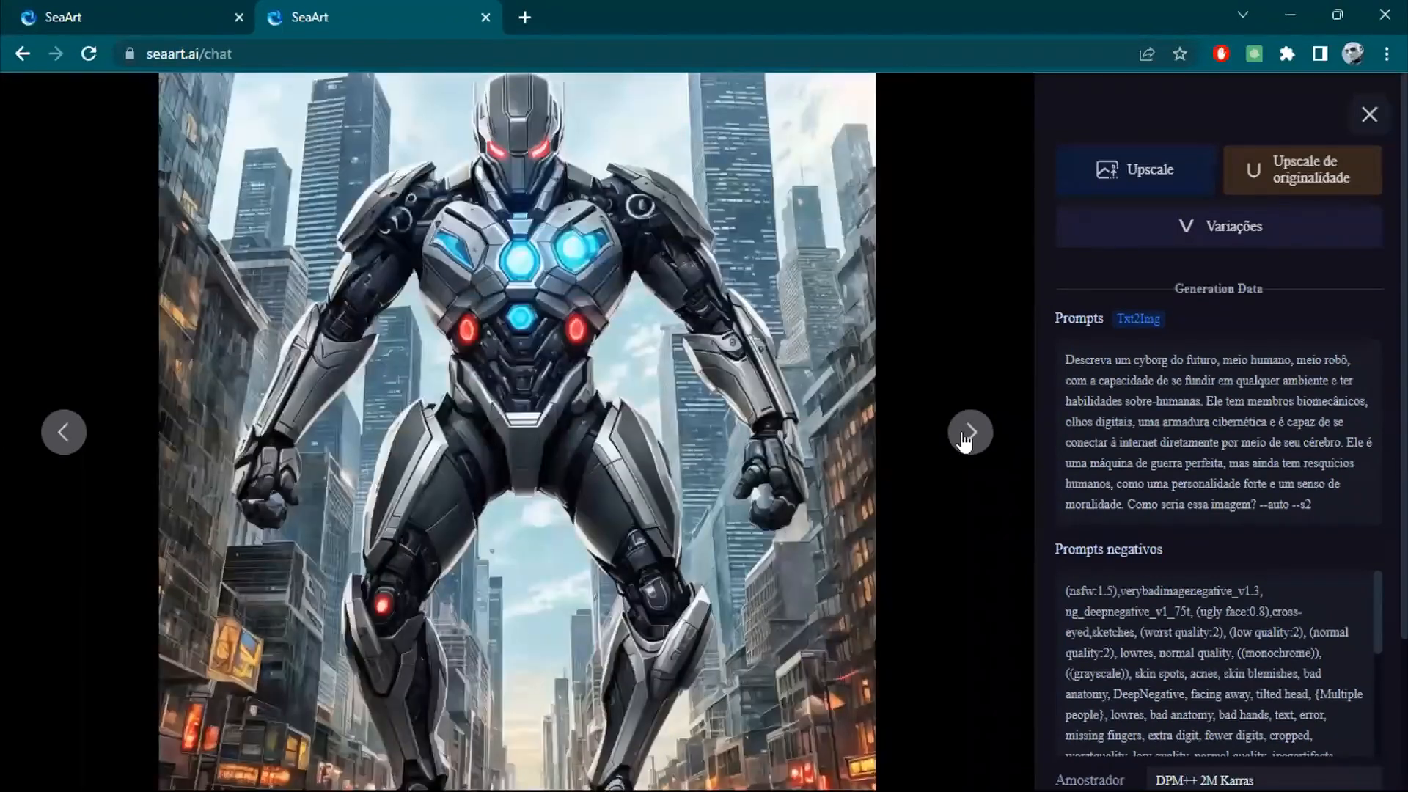
{"action": "left_click", "coordinate": [964, 442]}
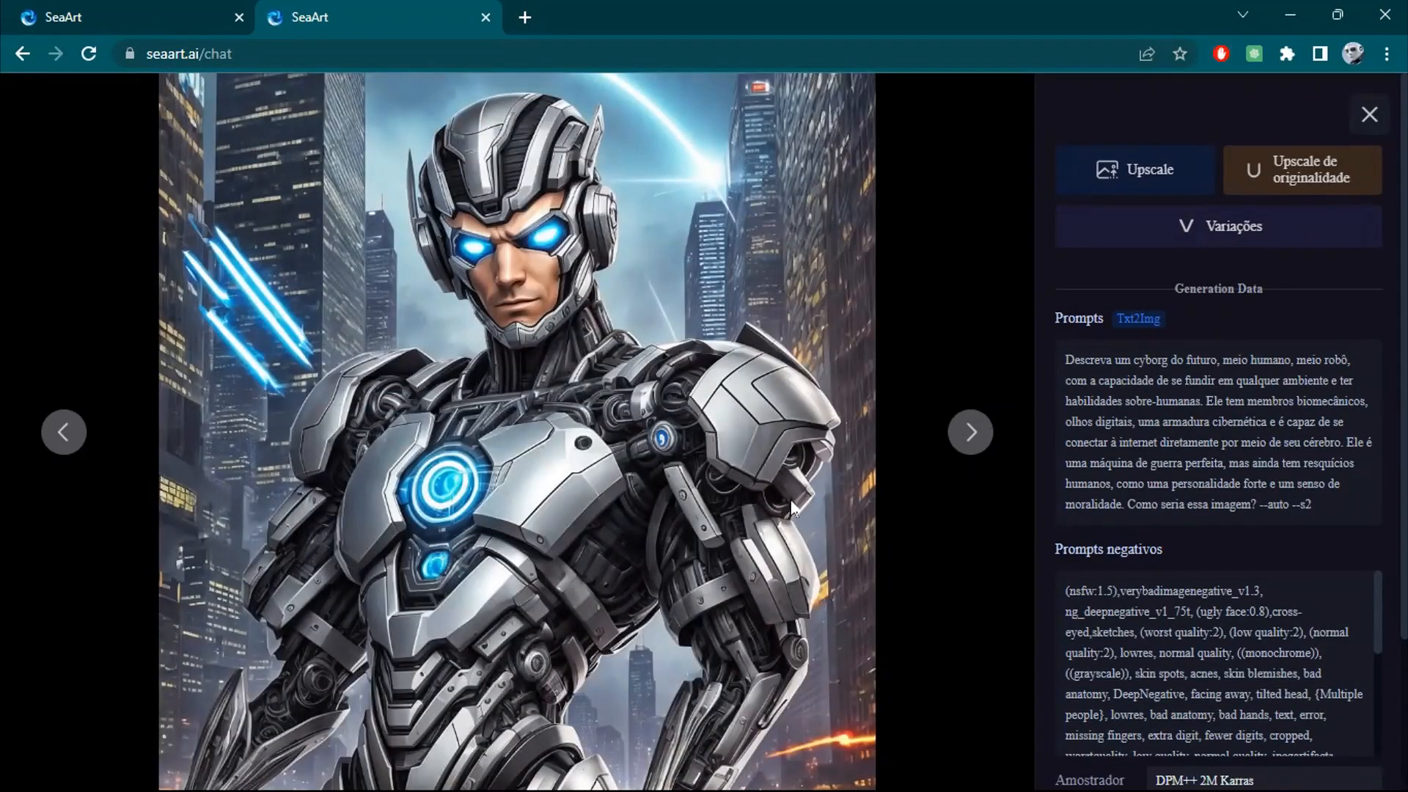
{"action": "left_click", "coordinate": [971, 440]}
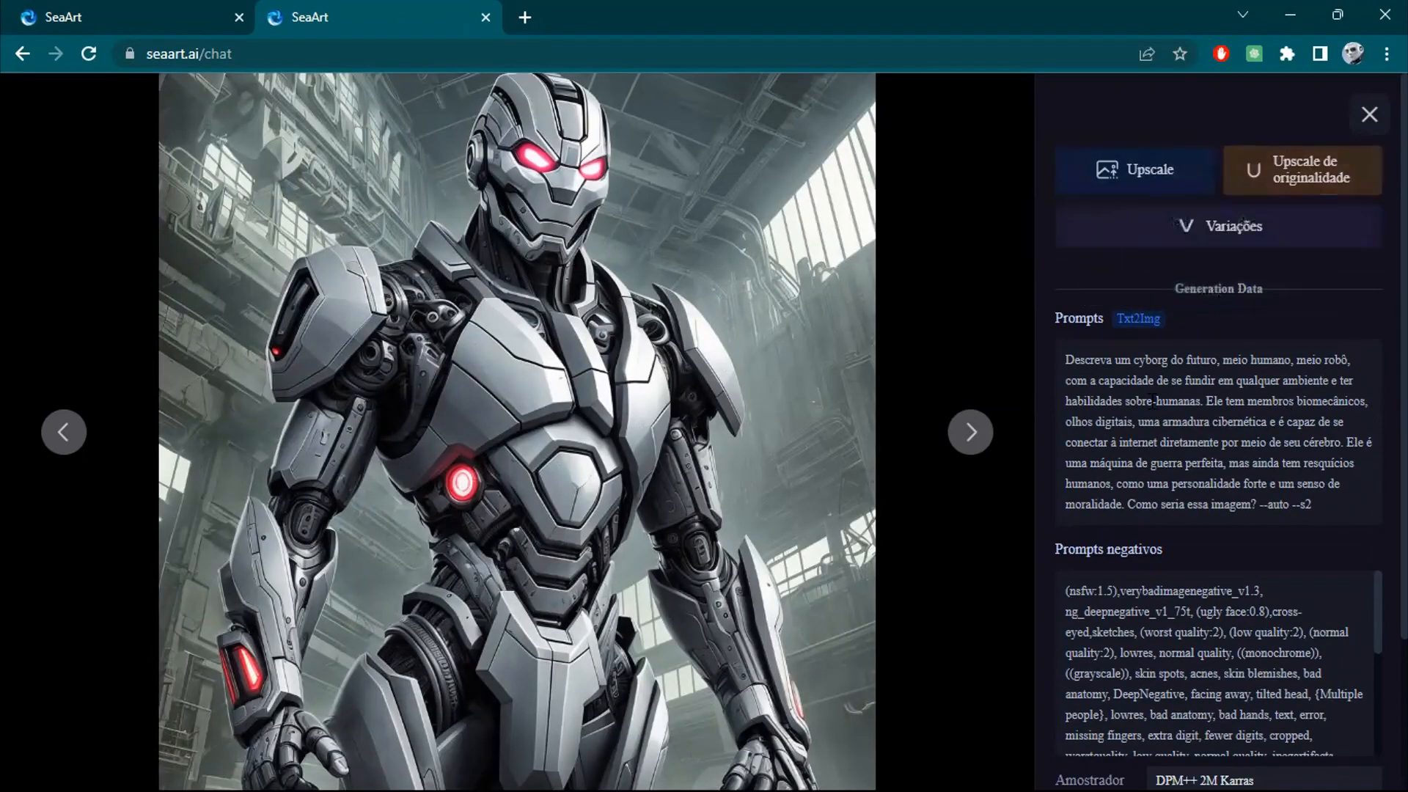
Open the Superman artwork over Rio de Janeiro from the Exploração IA gallery, read its prompt and copy it.
{"action": "scroll", "coordinate": [1242, 464], "scroll_direction": "down", "scroll_amount": 3}
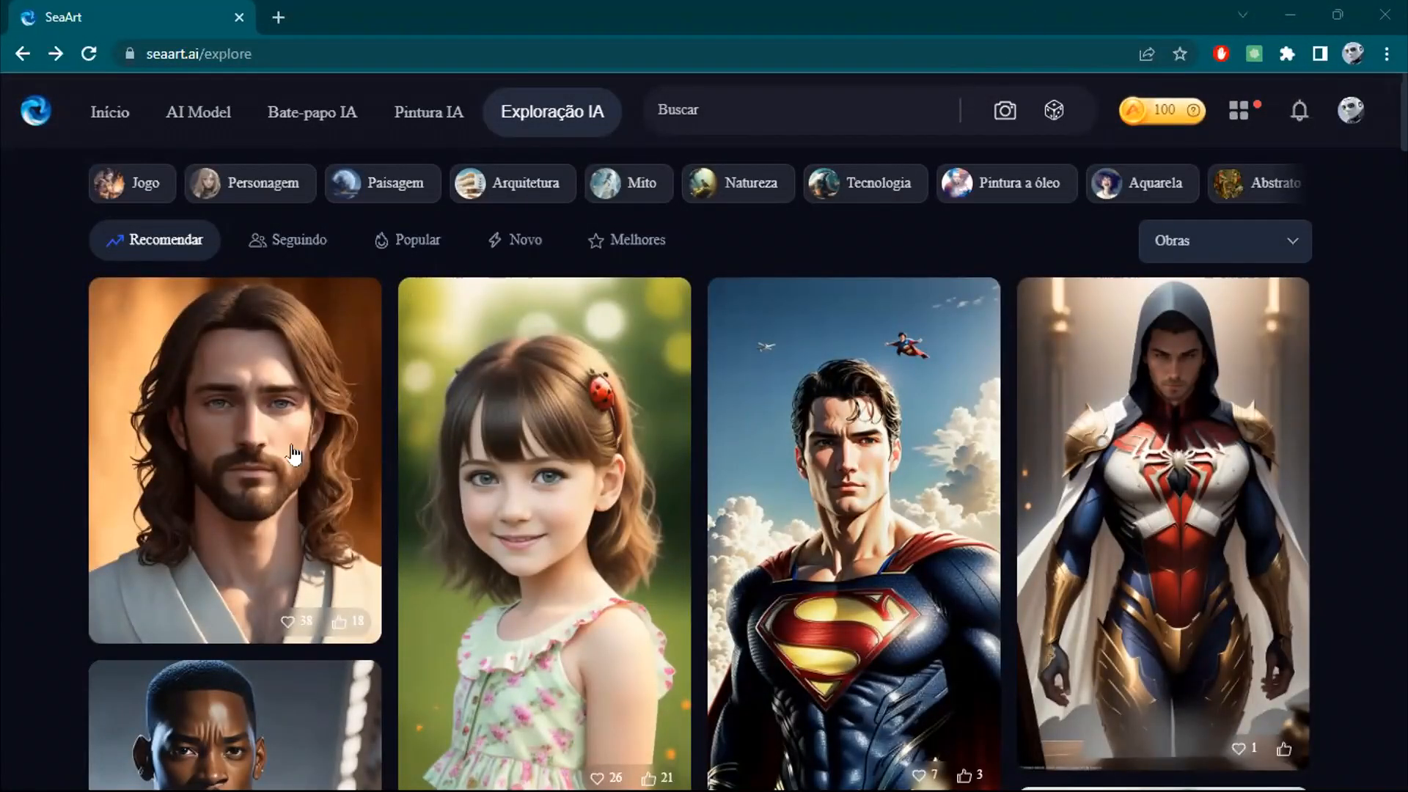
{"action": "scroll", "coordinate": [887, 359], "scroll_direction": "down", "scroll_amount": 2}
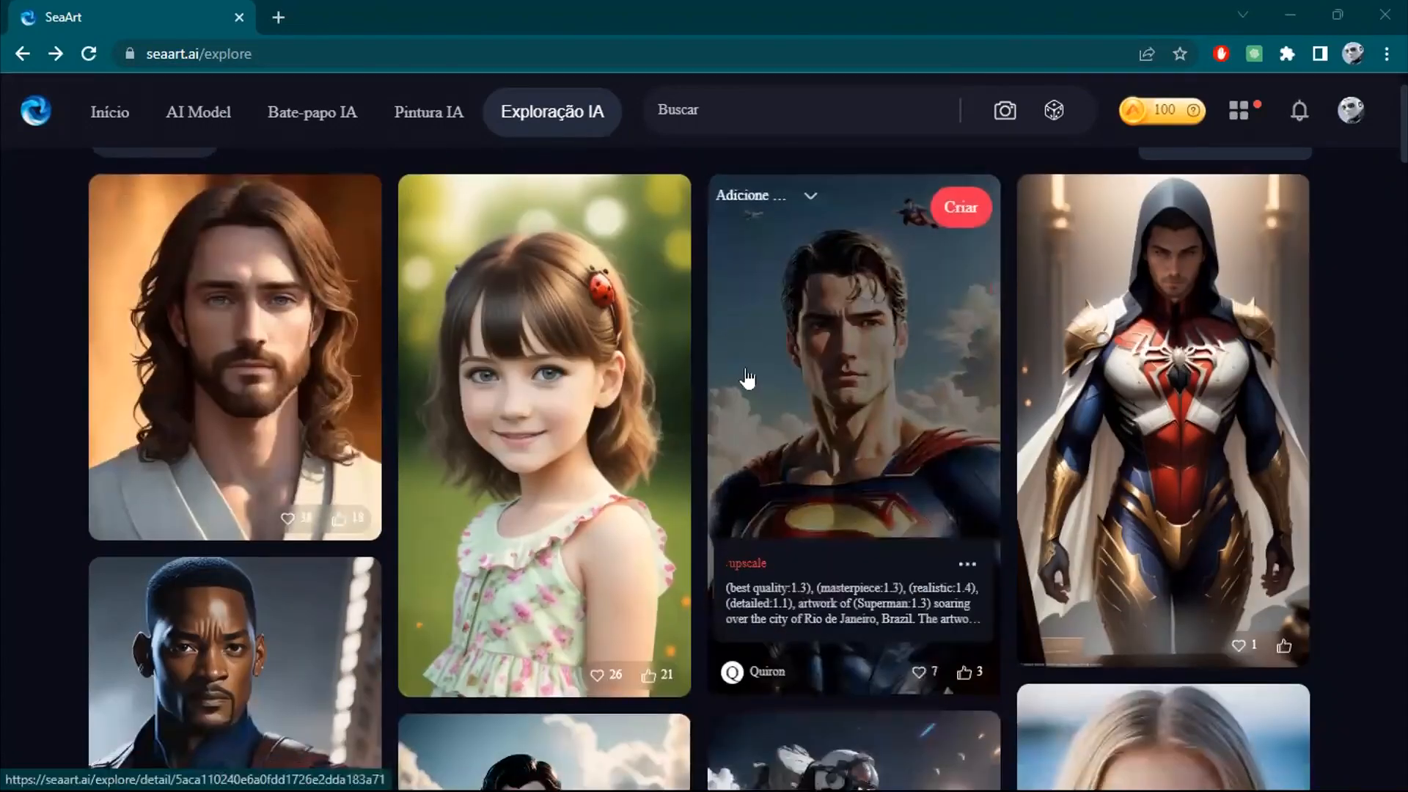
{"action": "left_click", "coordinate": [864, 396]}
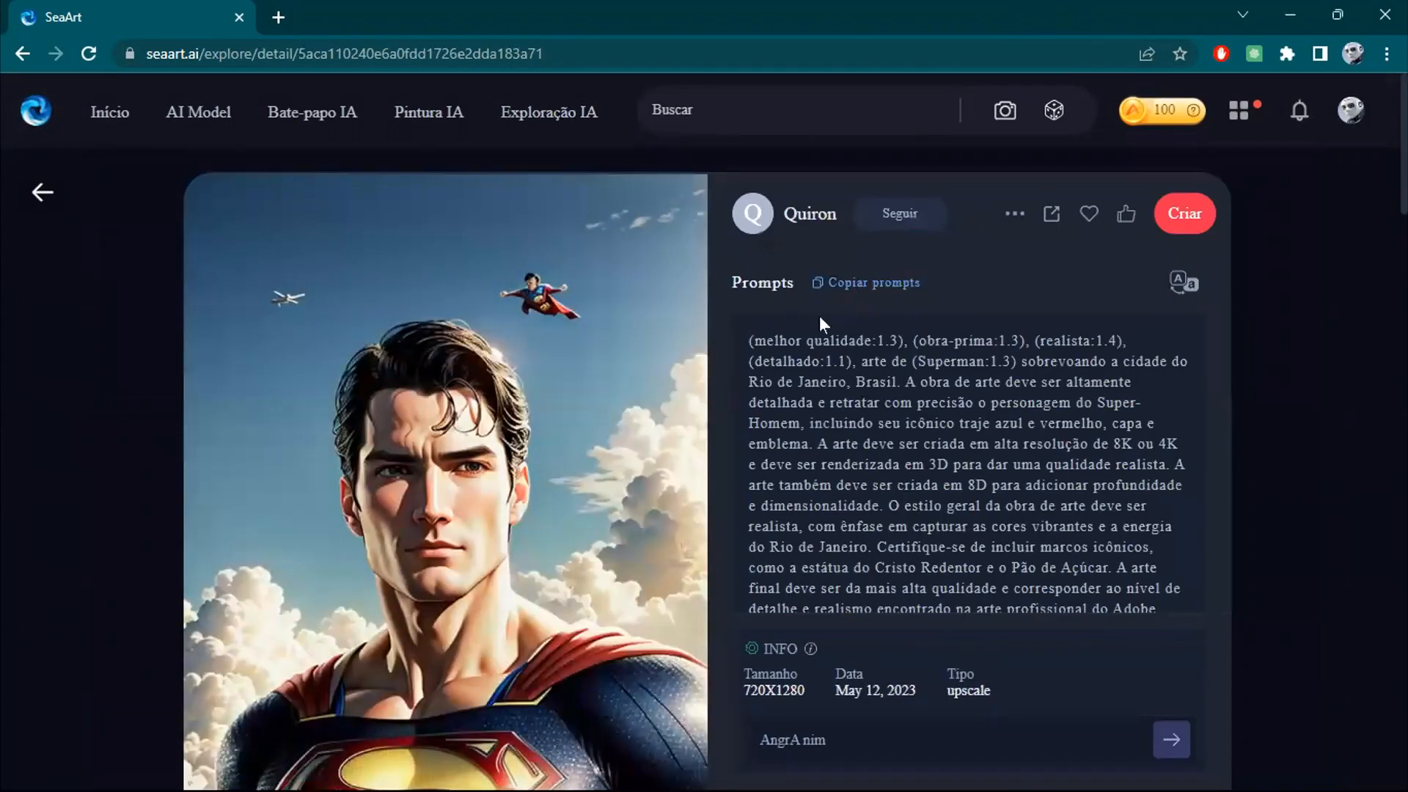
{"action": "scroll", "coordinate": [1049, 439], "scroll_direction": "down", "scroll_amount": 3}
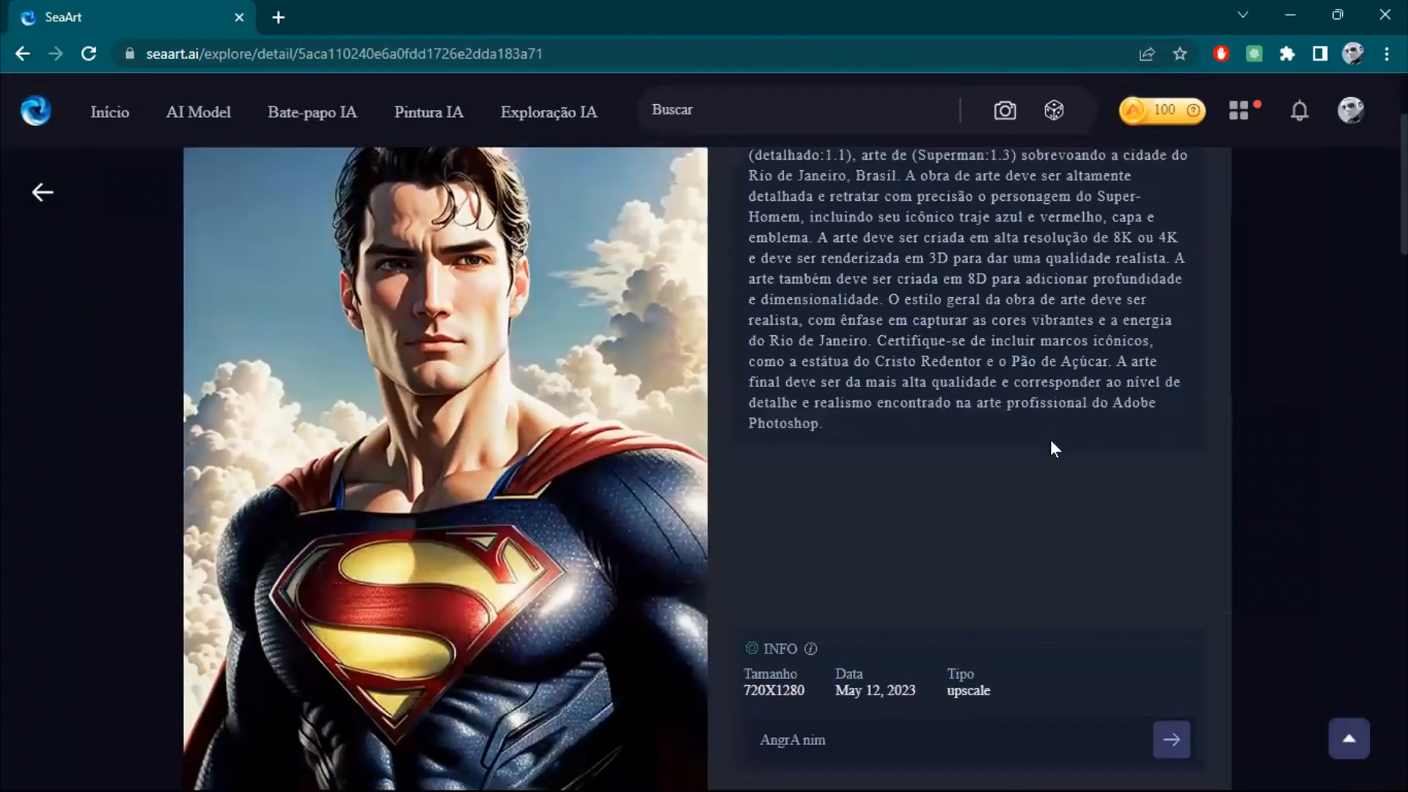
{"action": "scroll", "coordinate": [1050, 439], "scroll_direction": "up", "scroll_amount": 2}
{"action": "left_click", "coordinate": [869, 257]}
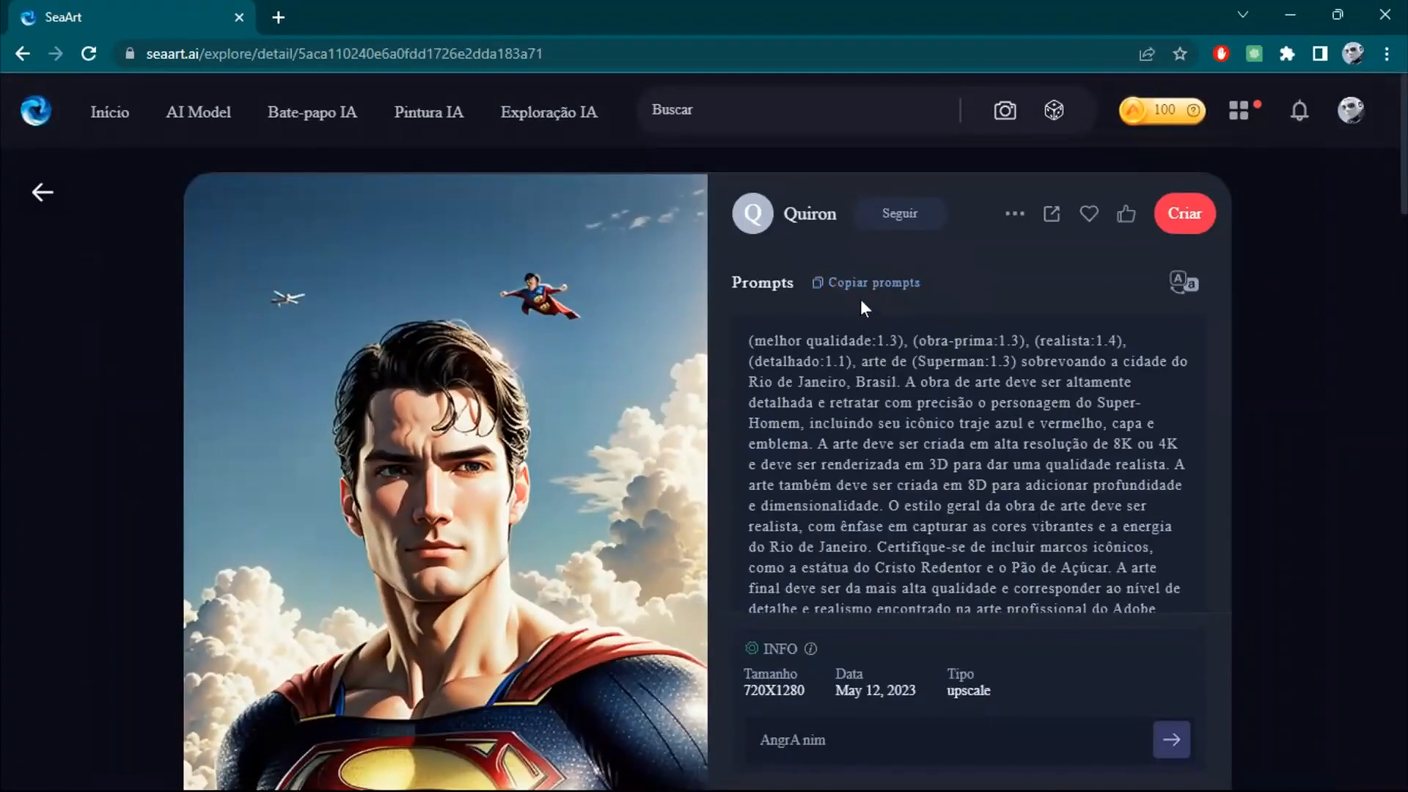
{"action": "left_click", "coordinate": [873, 289]}
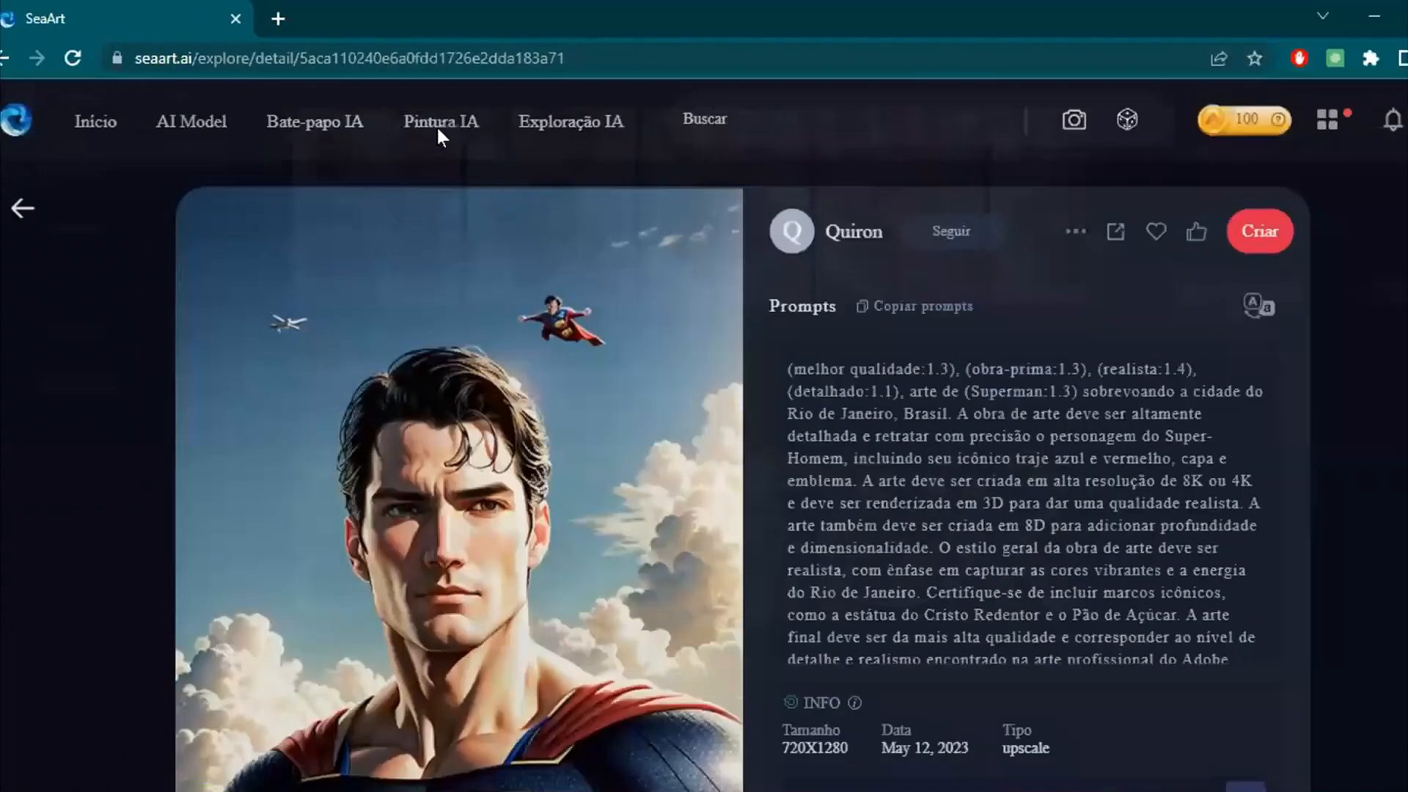
Go to the Generate view of Pintura IA and look through the earlier generations.
{"action": "left_click", "coordinate": [669, 326]}
{"action": "scroll", "coordinate": [847, 390], "scroll_direction": "up", "scroll_amount": 5}
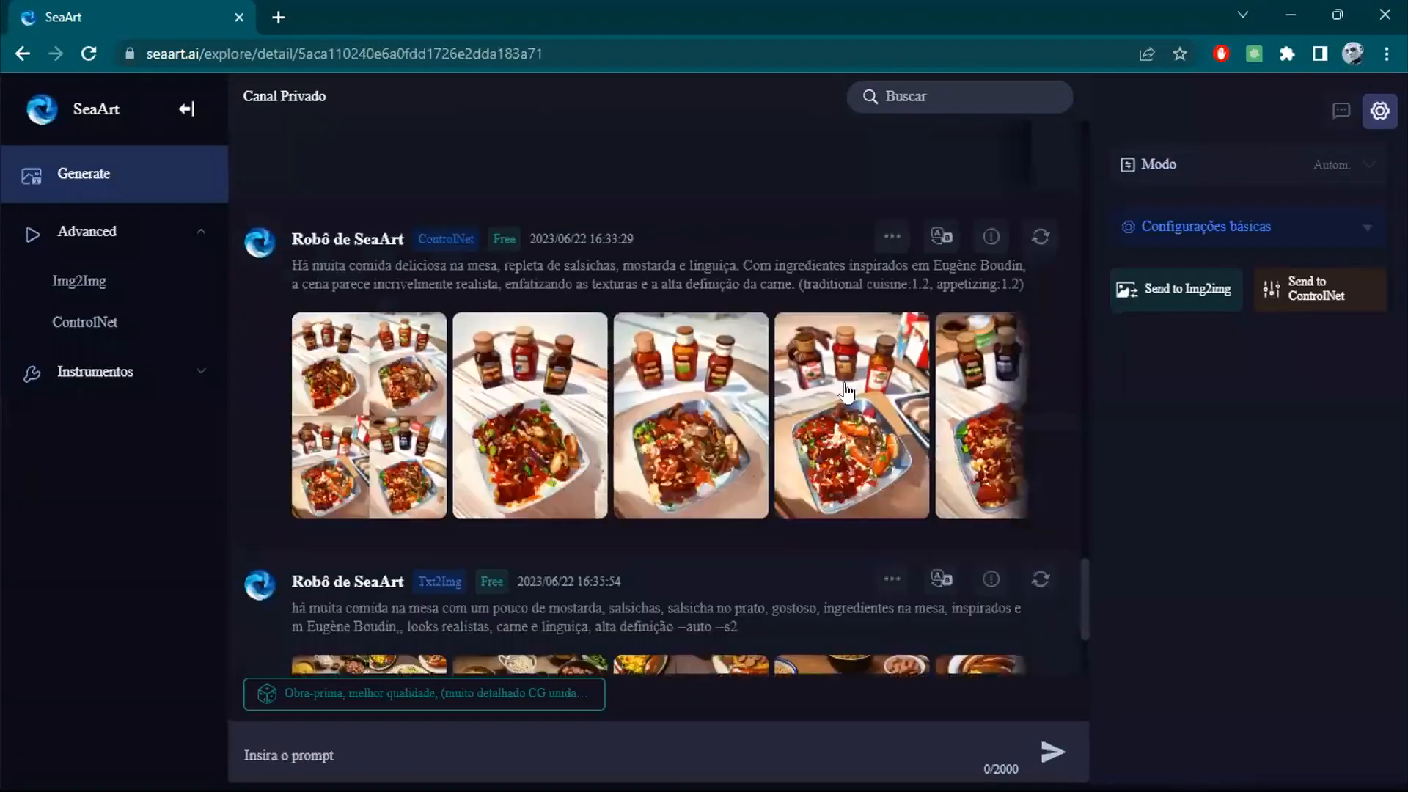
{"action": "scroll", "coordinate": [844, 389], "scroll_direction": "up", "scroll_amount": 1}
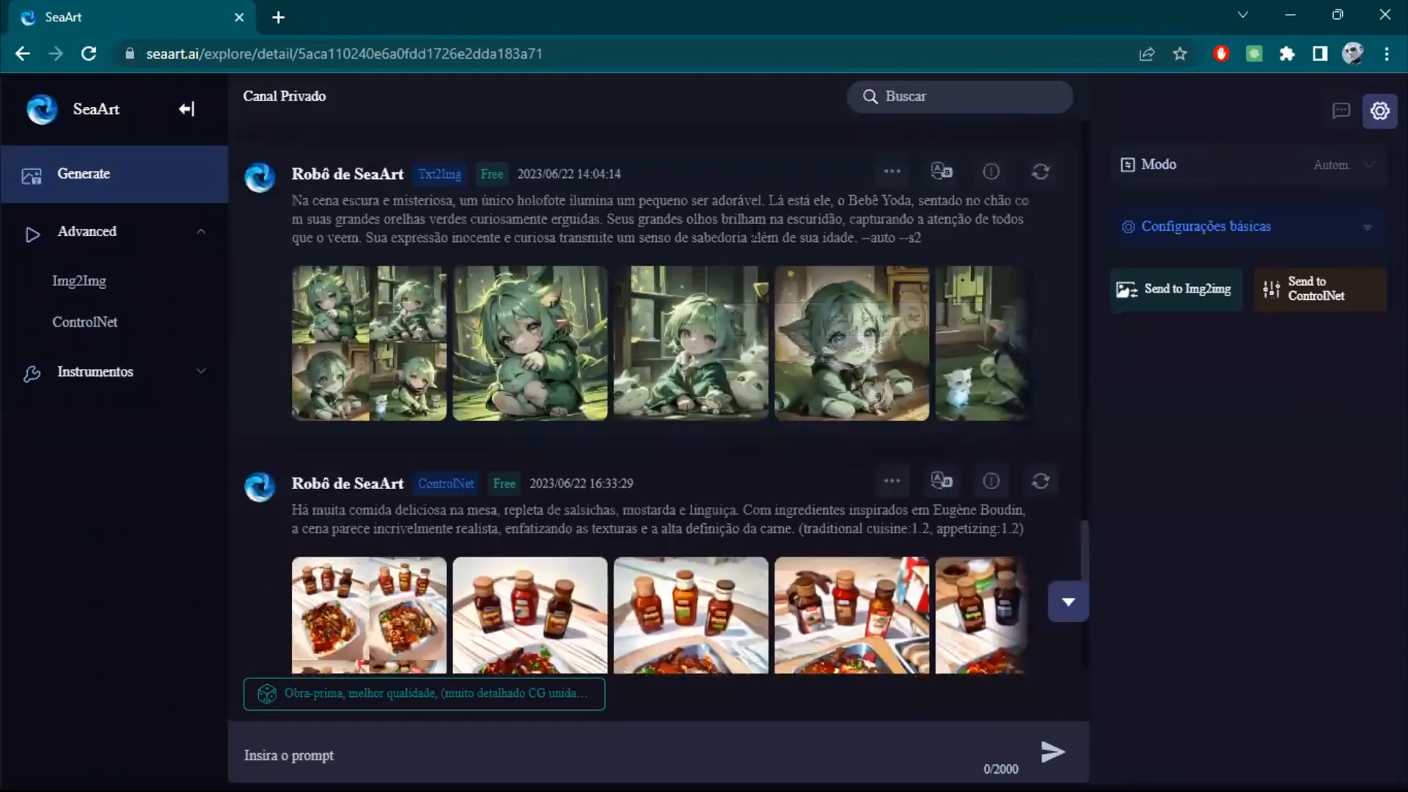
{"action": "scroll", "coordinate": [757, 272], "scroll_direction": "down", "scroll_amount": 1}
{"action": "scroll", "coordinate": [748, 293], "scroll_direction": "down", "scroll_amount": 5}
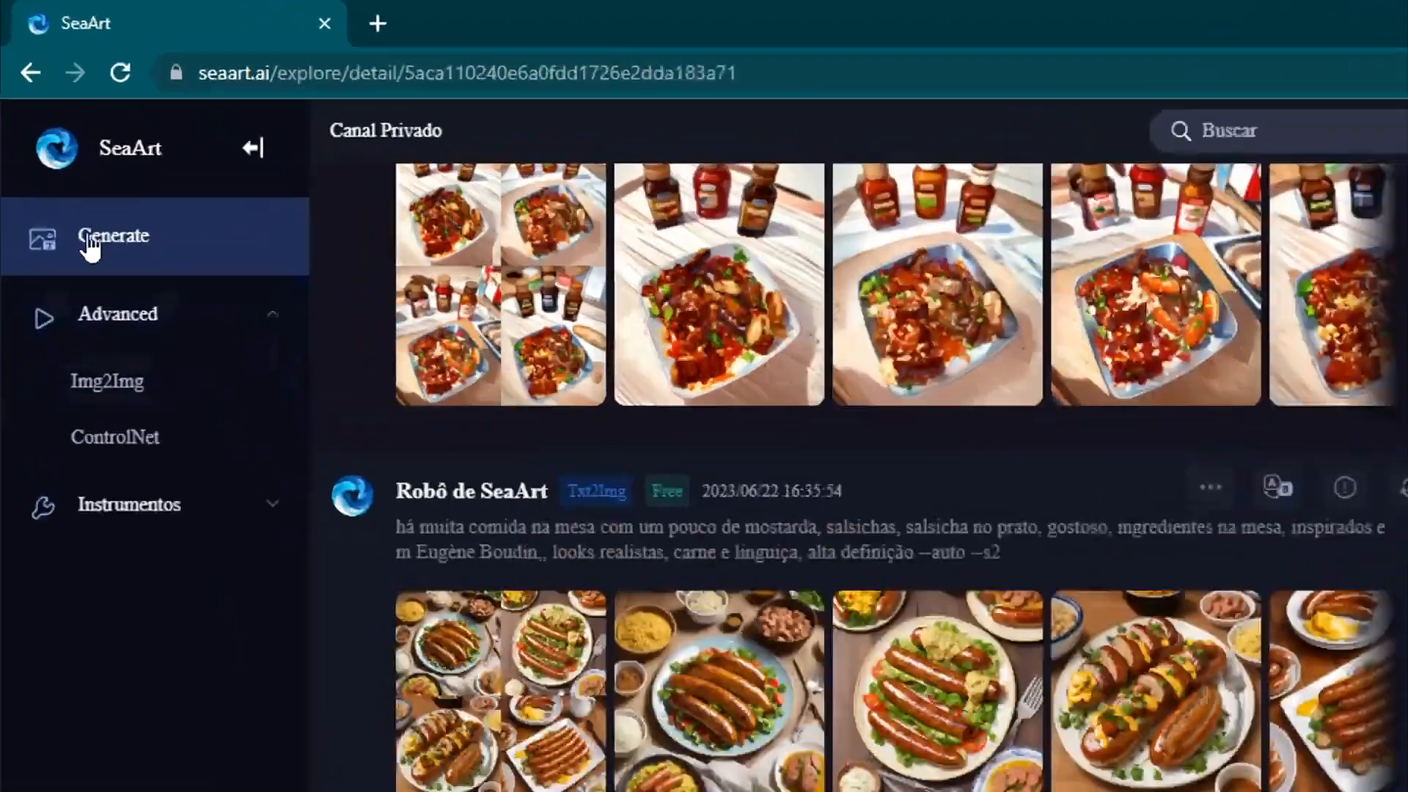
{"action": "left_click", "coordinate": [65, 171]}
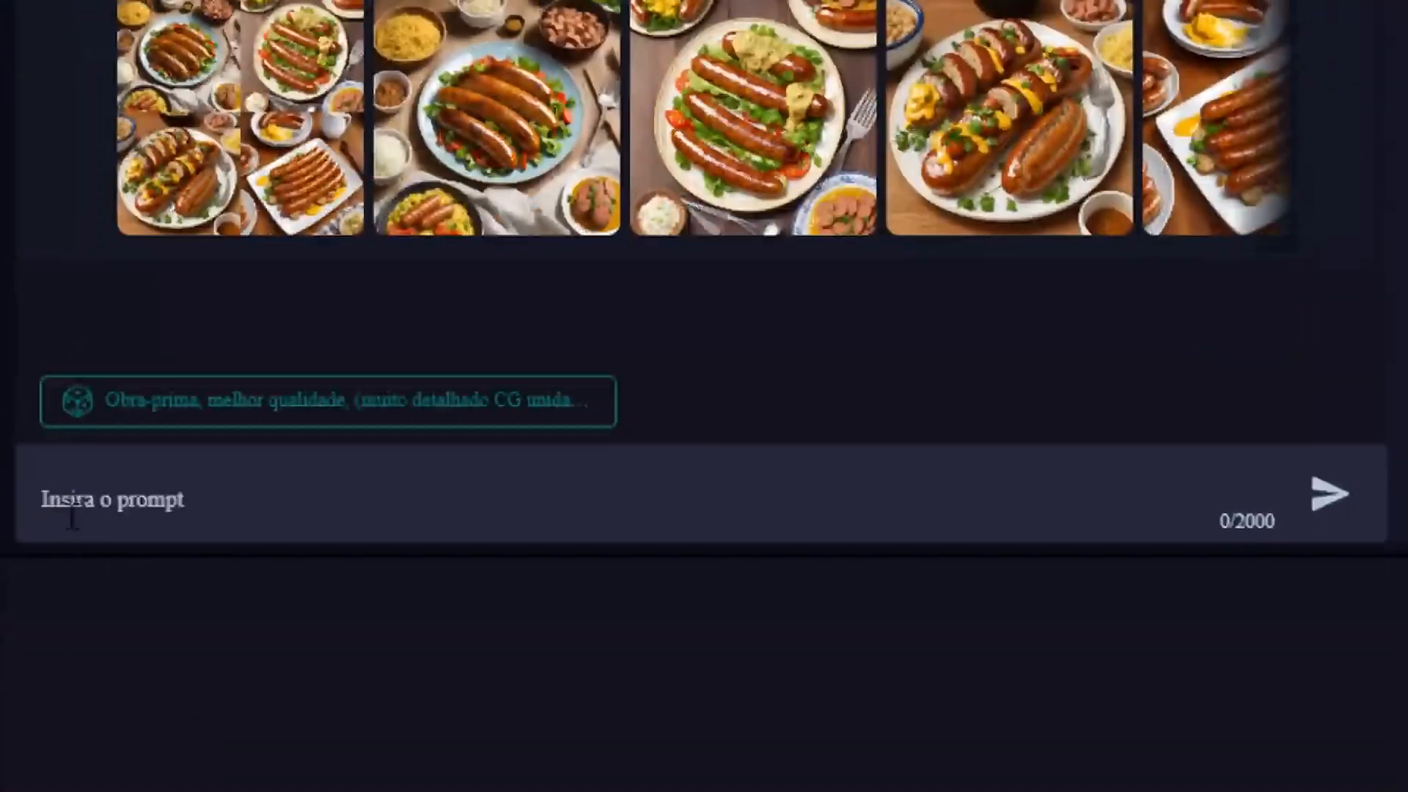
Paste the copied Superman prompt into the prompt field and clear the field again.
{"action": "left_click", "coordinate": [75, 503]}
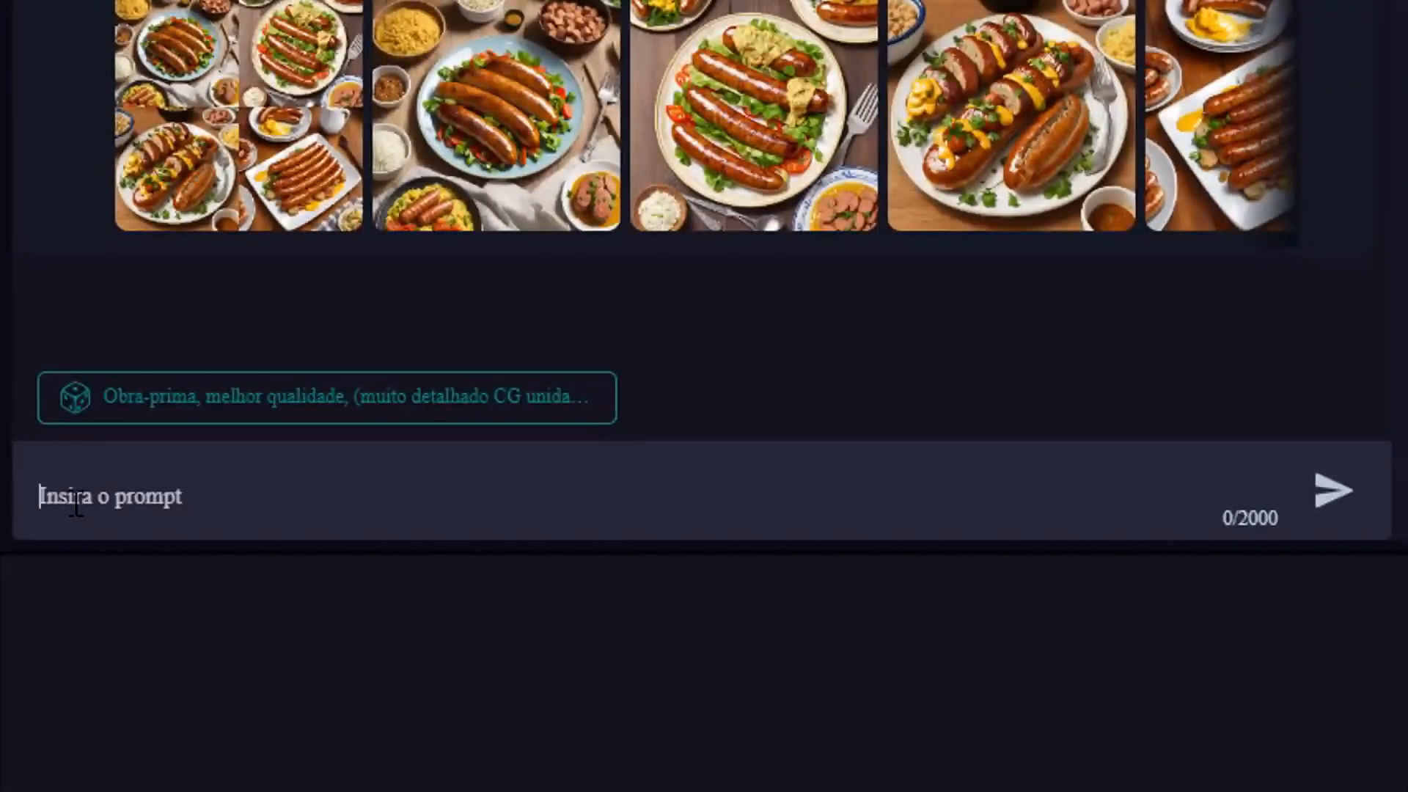
{"action": "key", "text": "ctrl+v"}
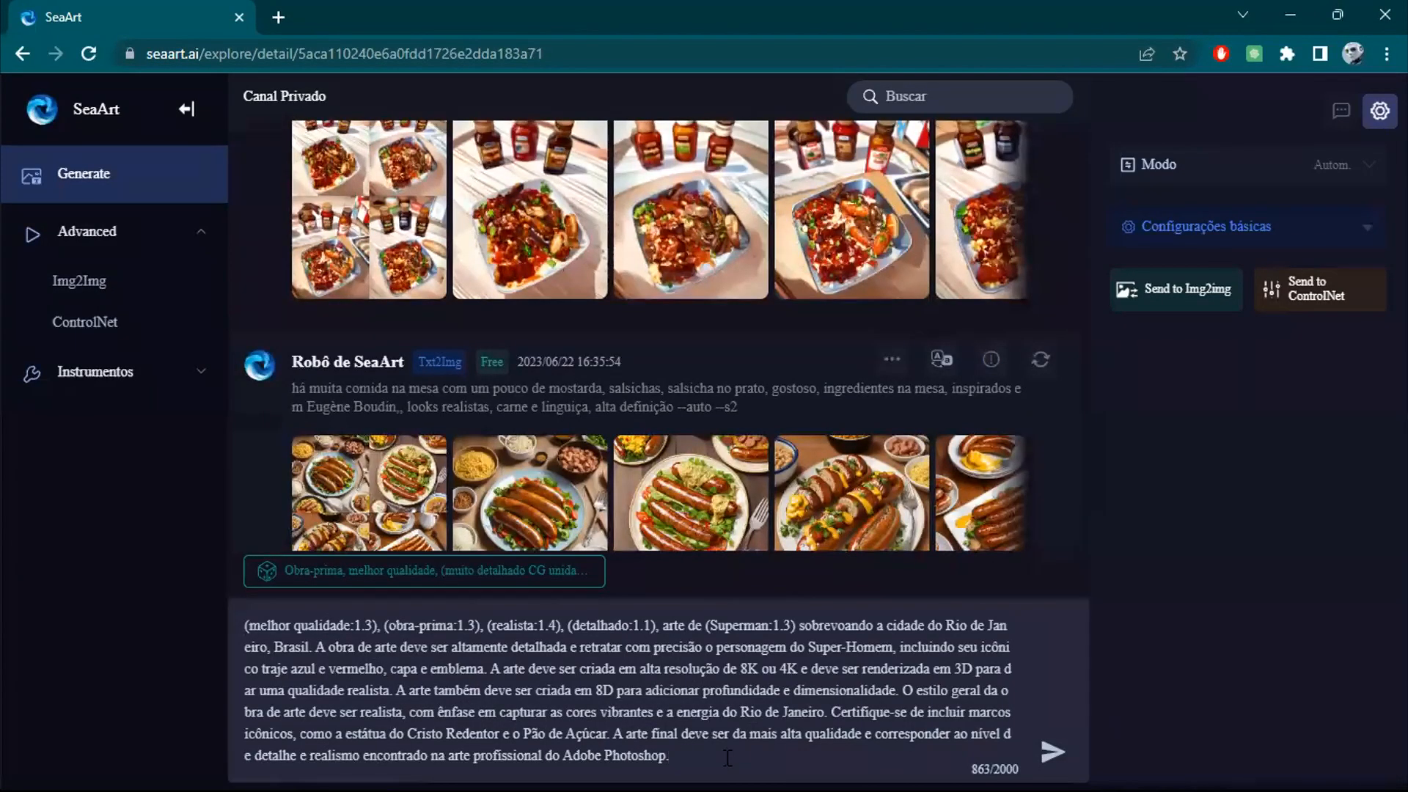
{"action": "left_click_drag", "start_coordinate": [667, 758], "coordinate": [234, 625]}
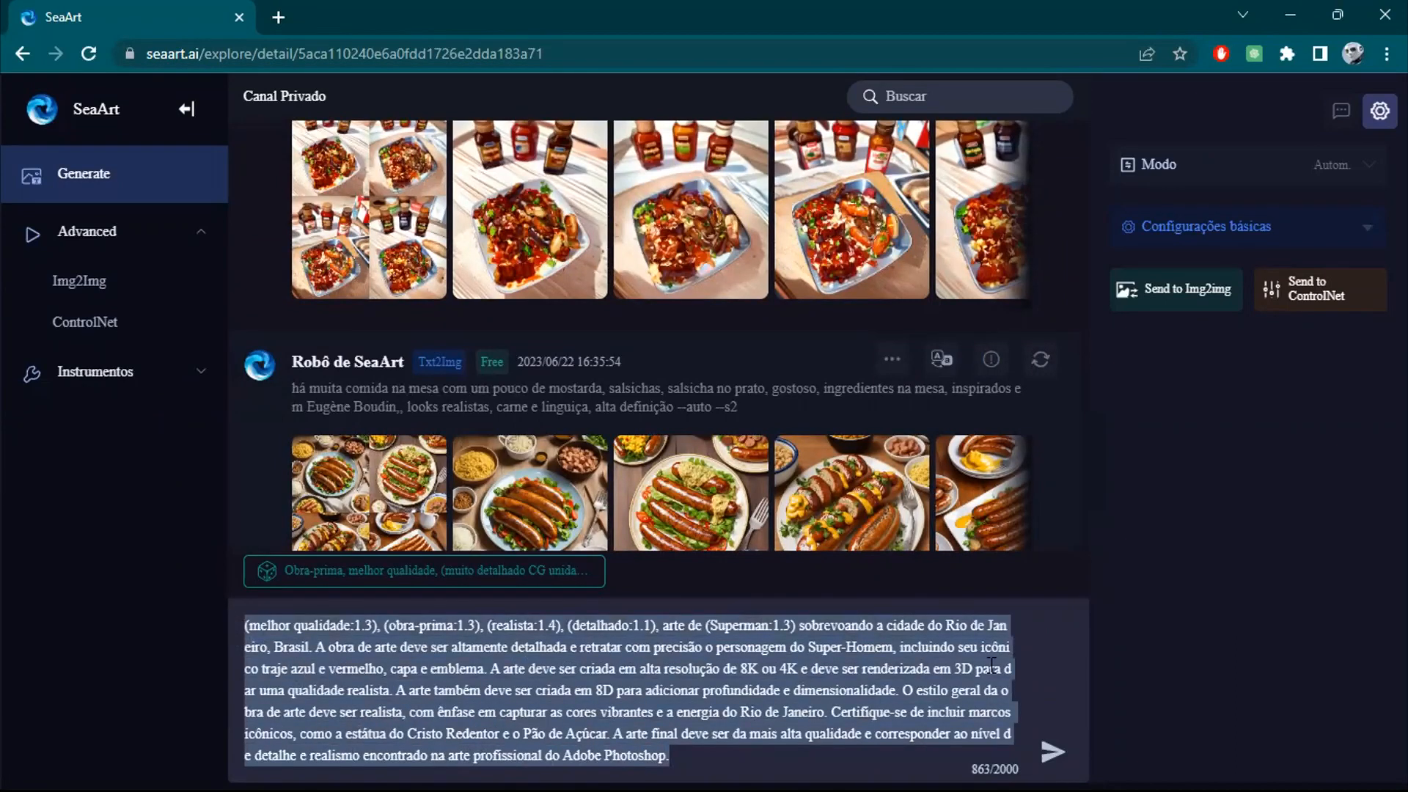
{"action": "key", "text": "BackSpace"}
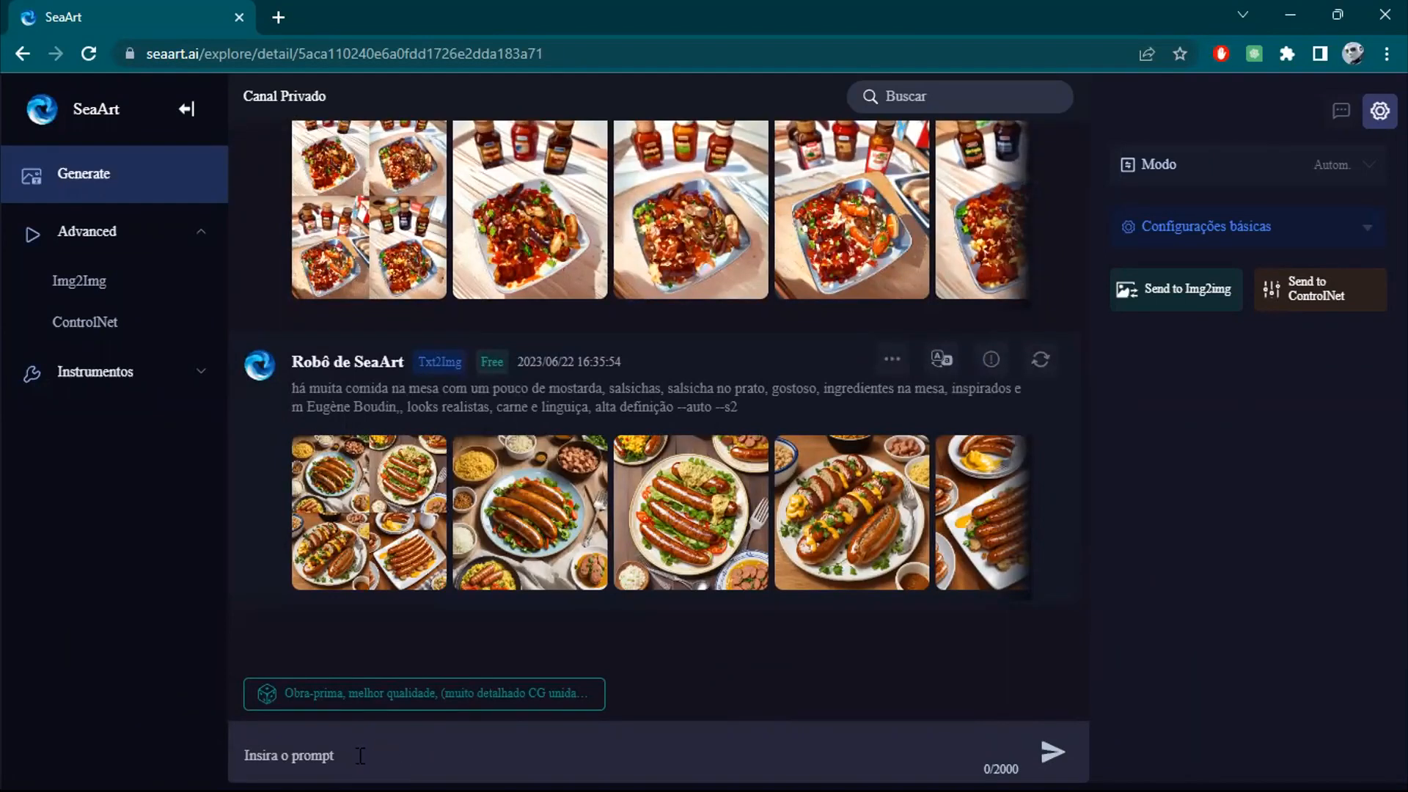
Enter the prompt "Super-homem em uma cidade futuristica", expand it with the automatic prompt enhancer and generate images from it.
{"action": "type", "text": "Su"}
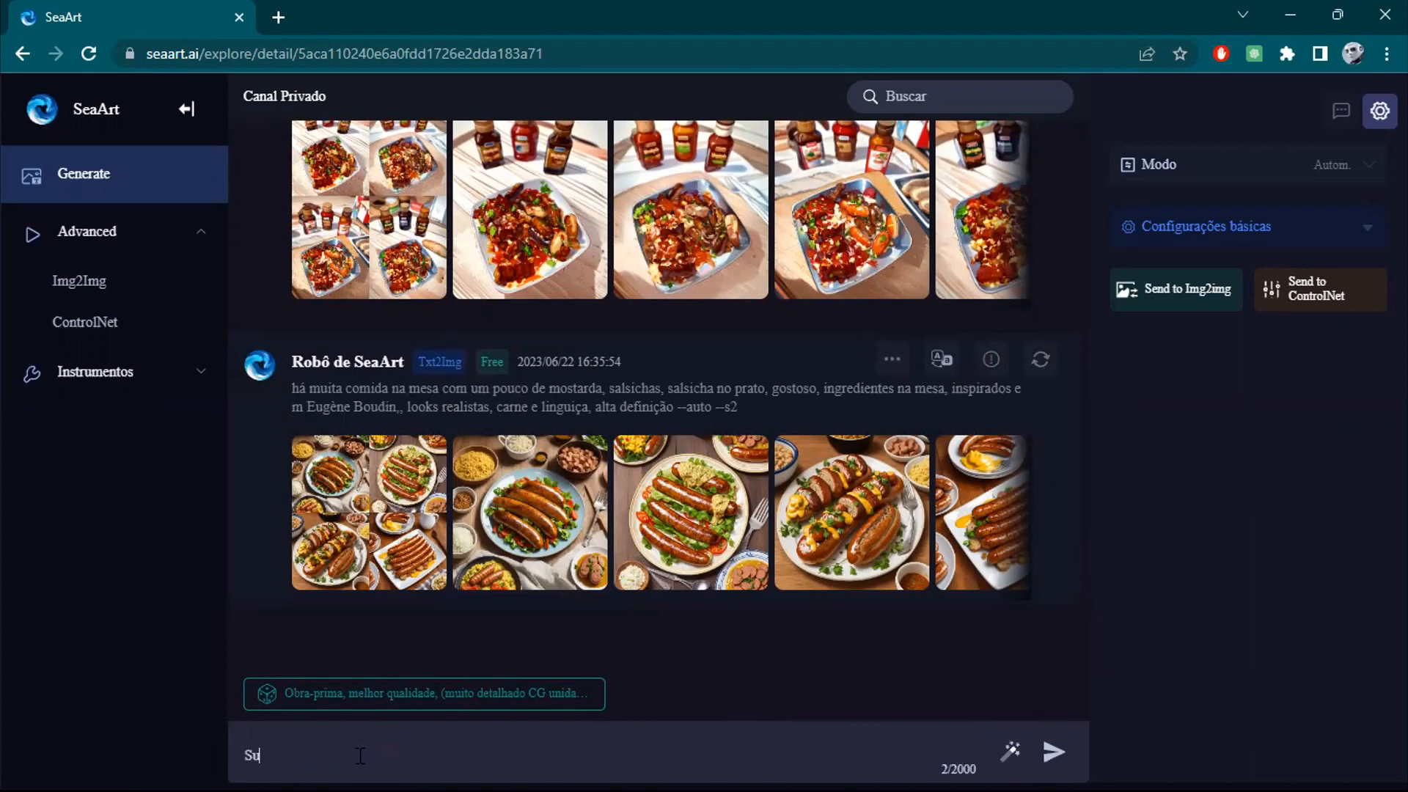
{"action": "key", "text": "BackSpace"}
{"action": "key", "text": "BackSpace"}
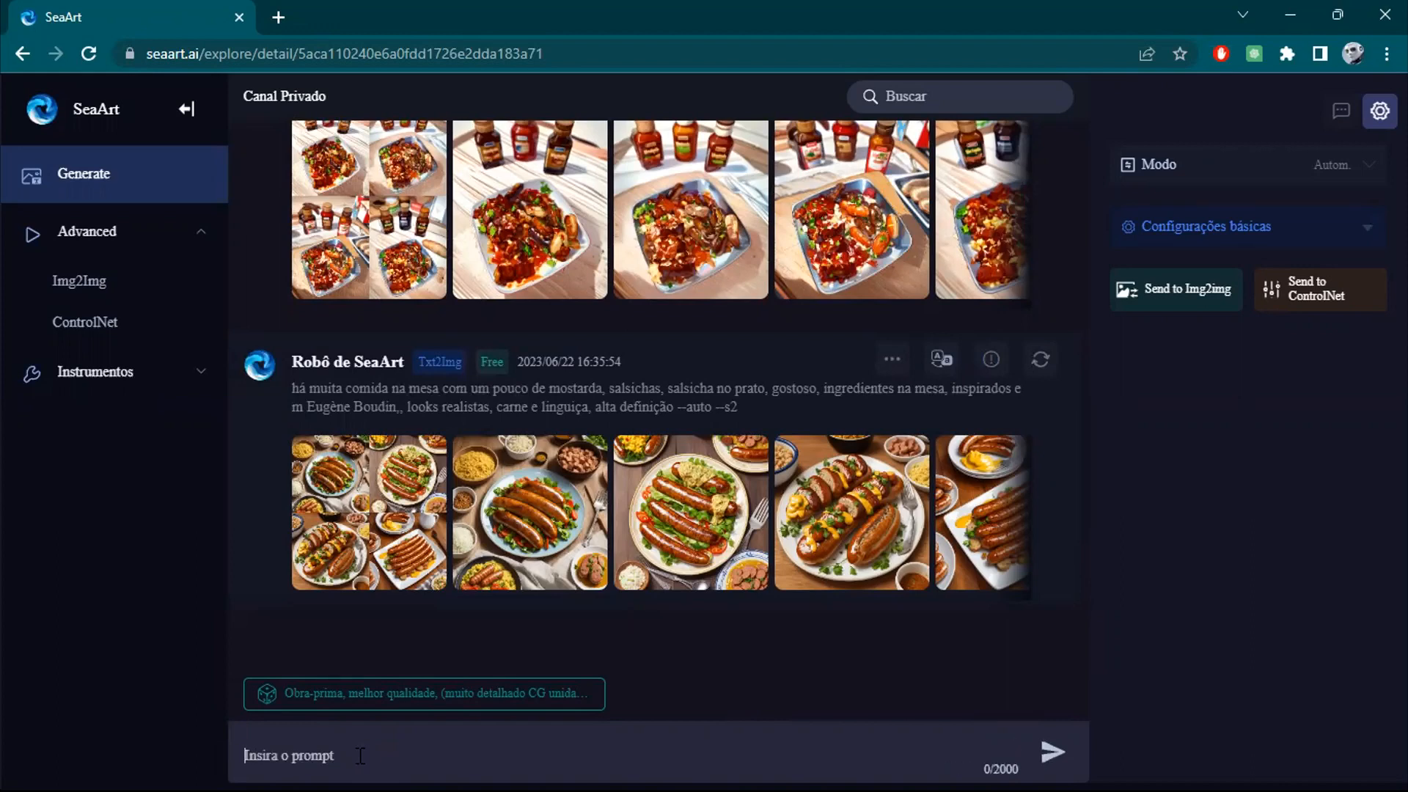
{"action": "type", "text": "Super-homem em uma cidade futuristica"}
{"action": "left_click_drag", "start_coordinate": [513, 759], "coordinate": [216, 761]}
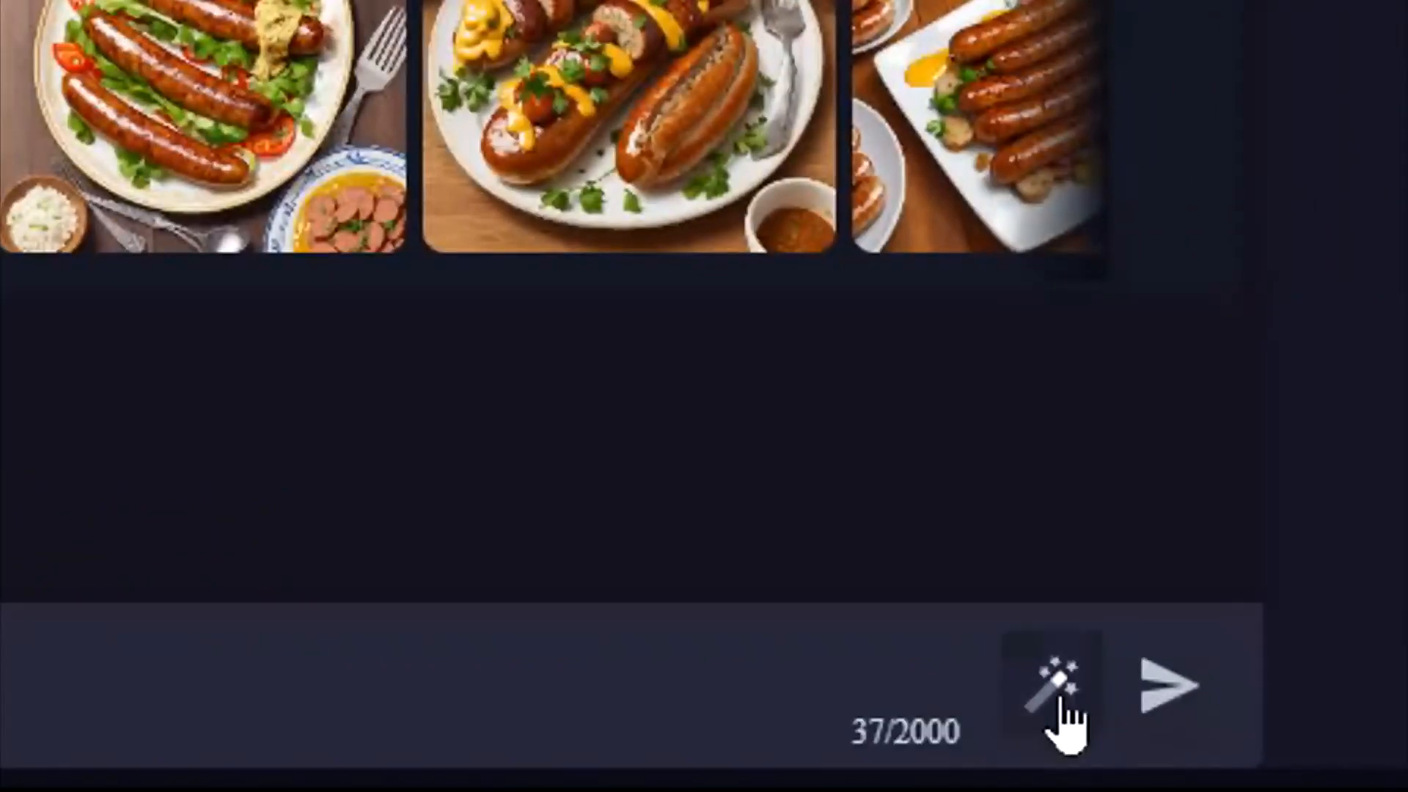
{"action": "left_click", "coordinate": [1062, 702]}
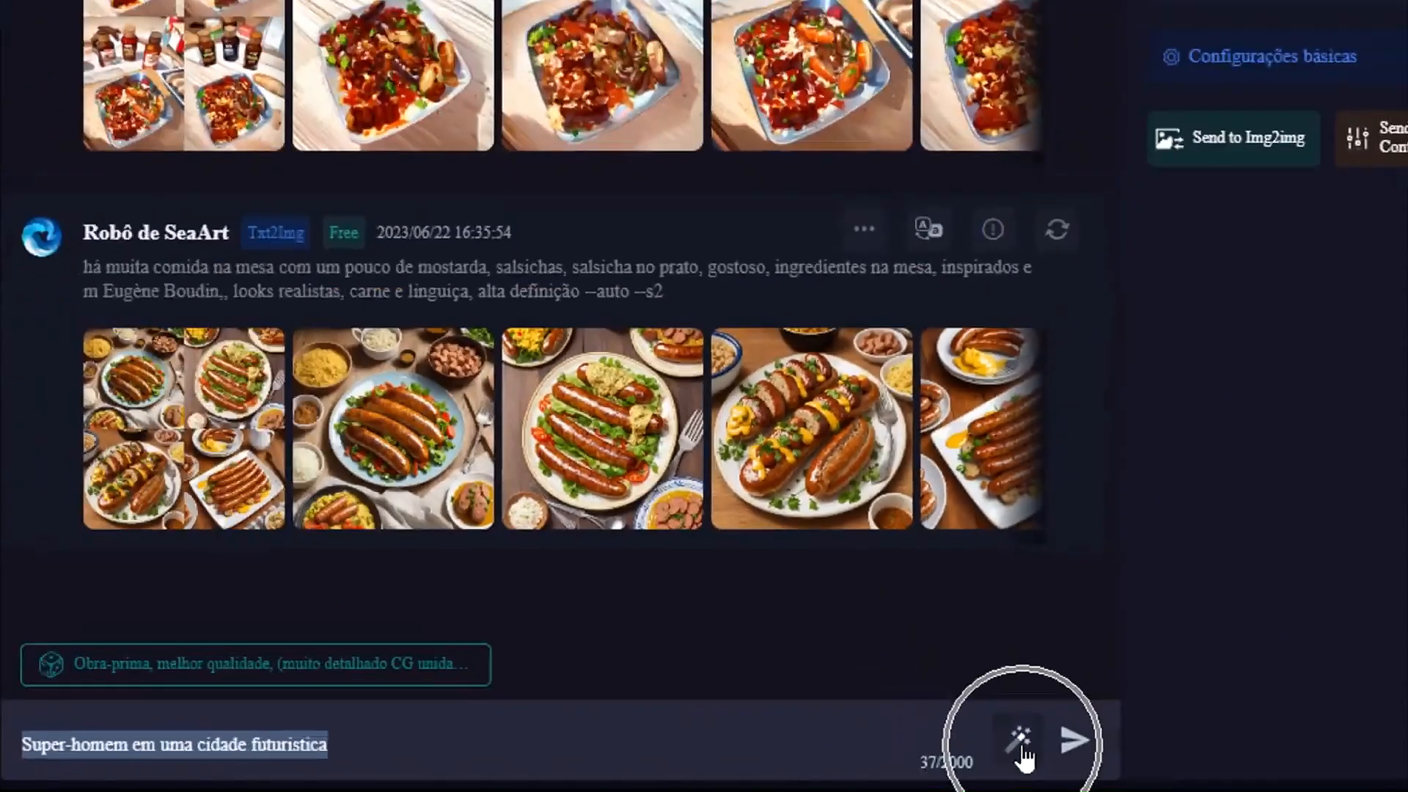
{"action": "left_click", "coordinate": [1021, 750]}
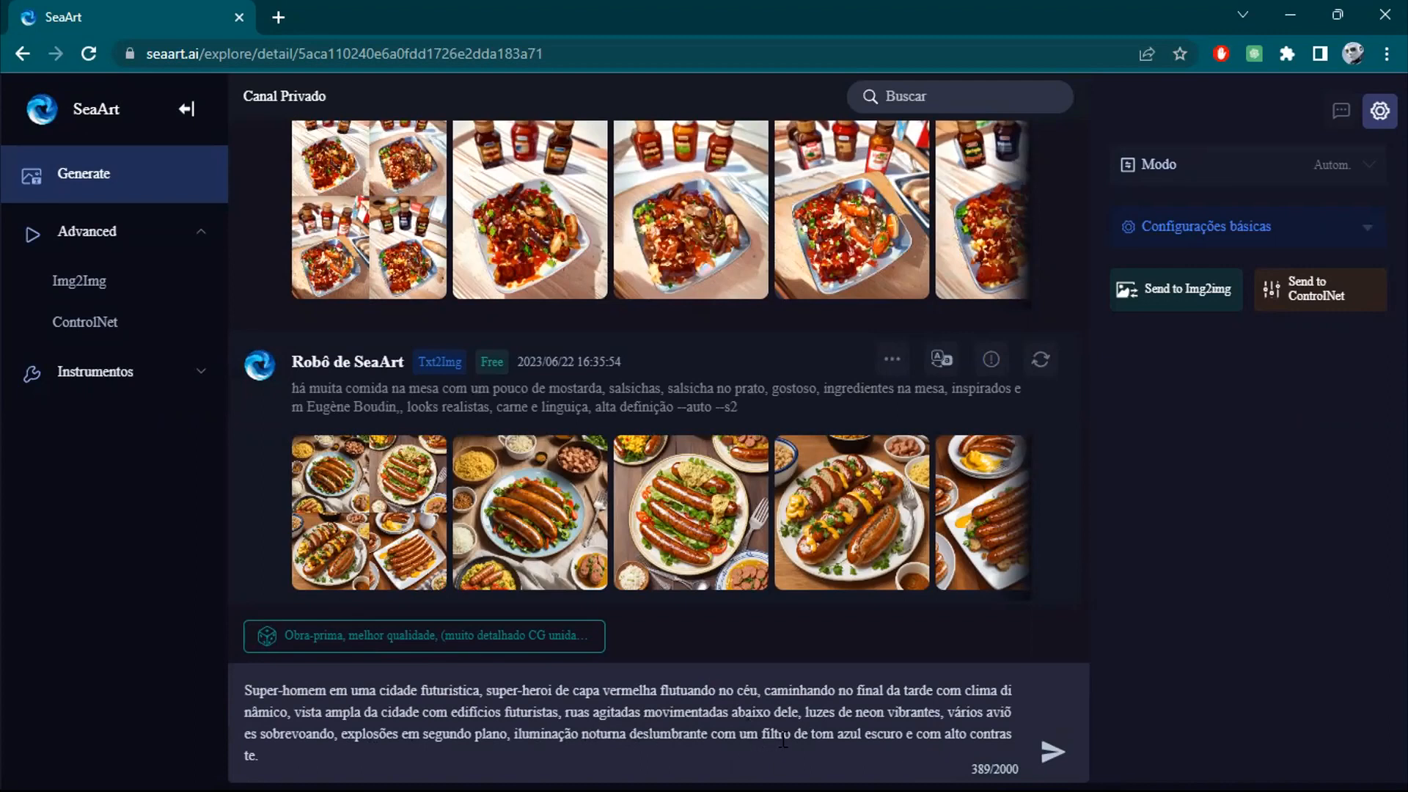
{"action": "left_click", "coordinate": [1051, 757]}
{"action": "key", "text": "Return"}
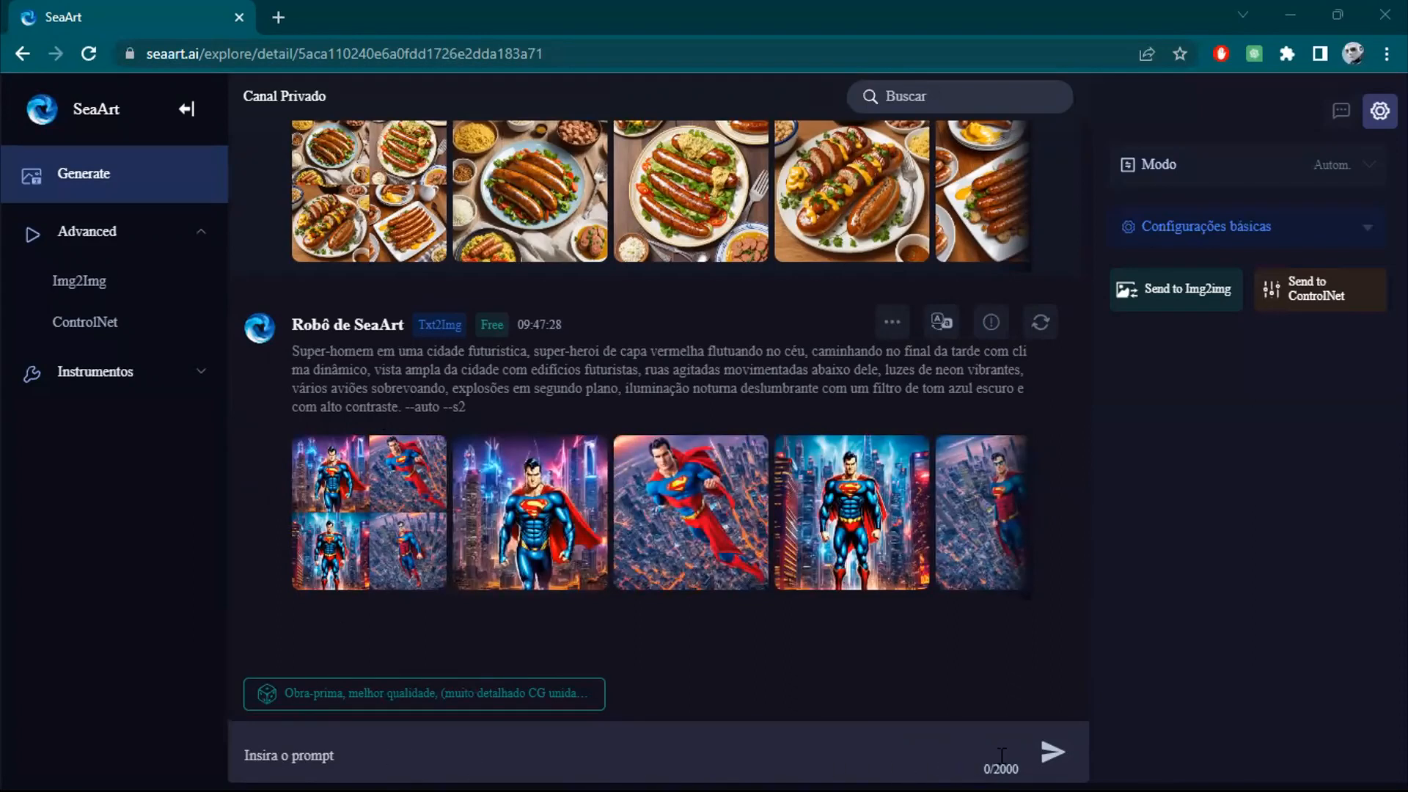
View the generated Superman images one after another at full size, check their generation data and close the viewer.
{"action": "left_click", "coordinate": [530, 473]}
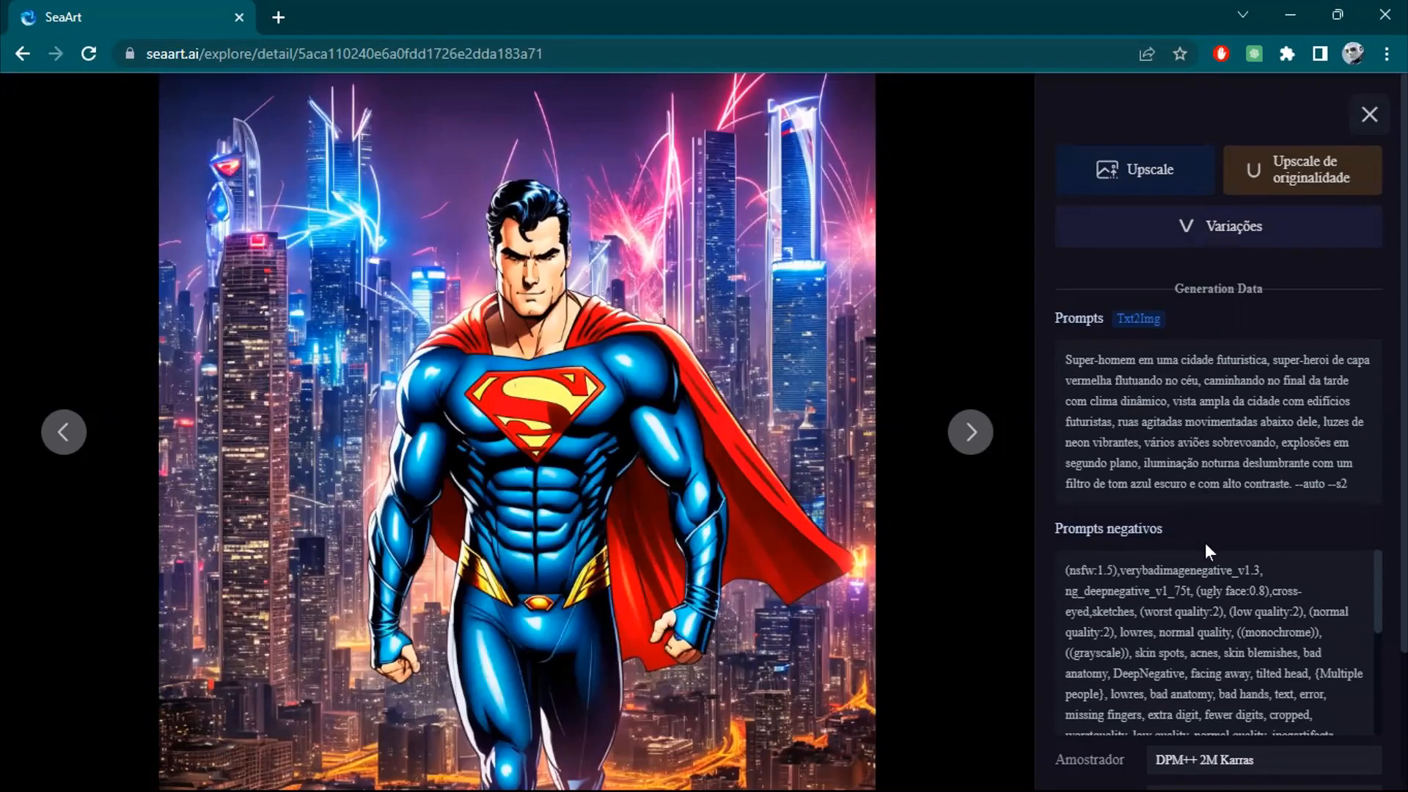
{"action": "scroll", "coordinate": [1262, 421], "scroll_direction": "down", "scroll_amount": 2}
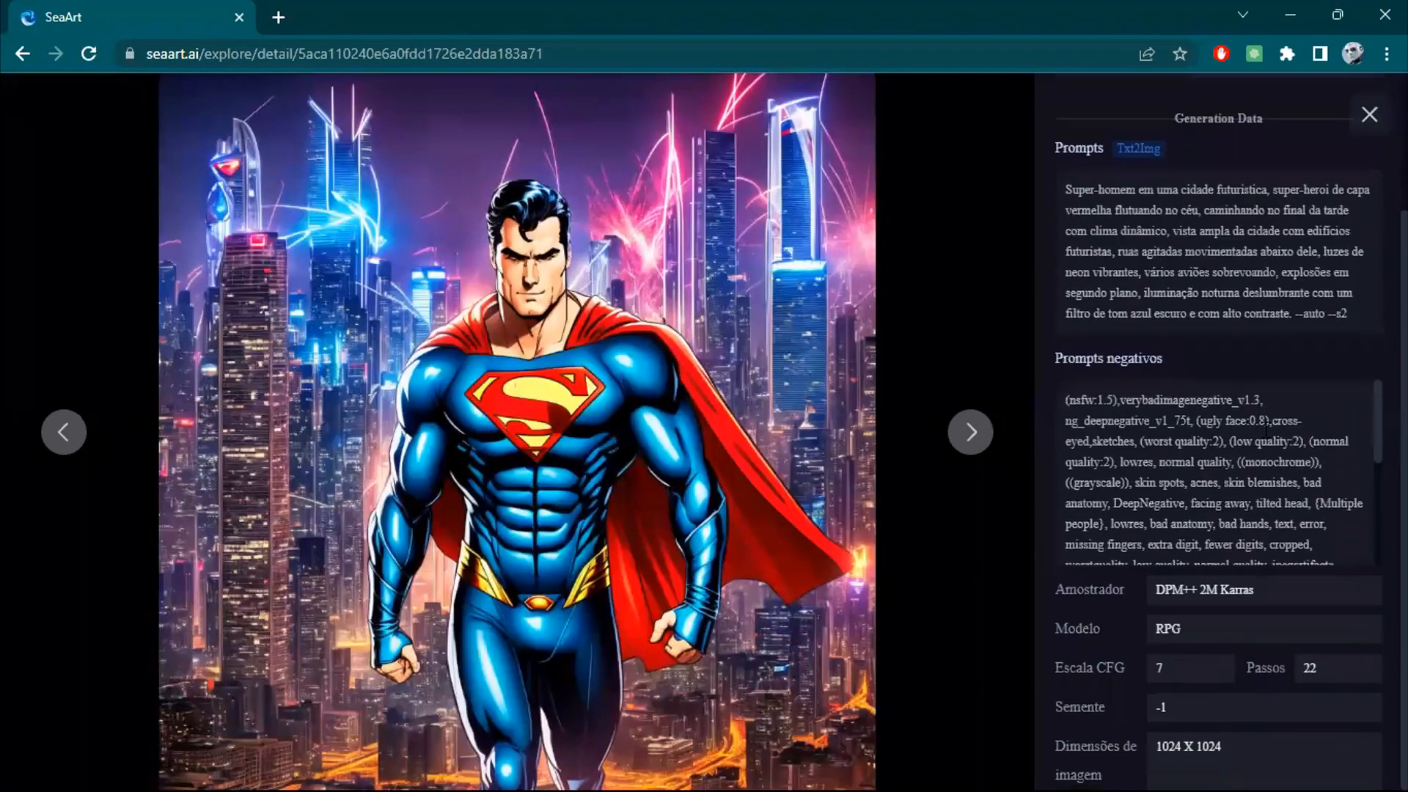
{"action": "left_click", "coordinate": [967, 439]}
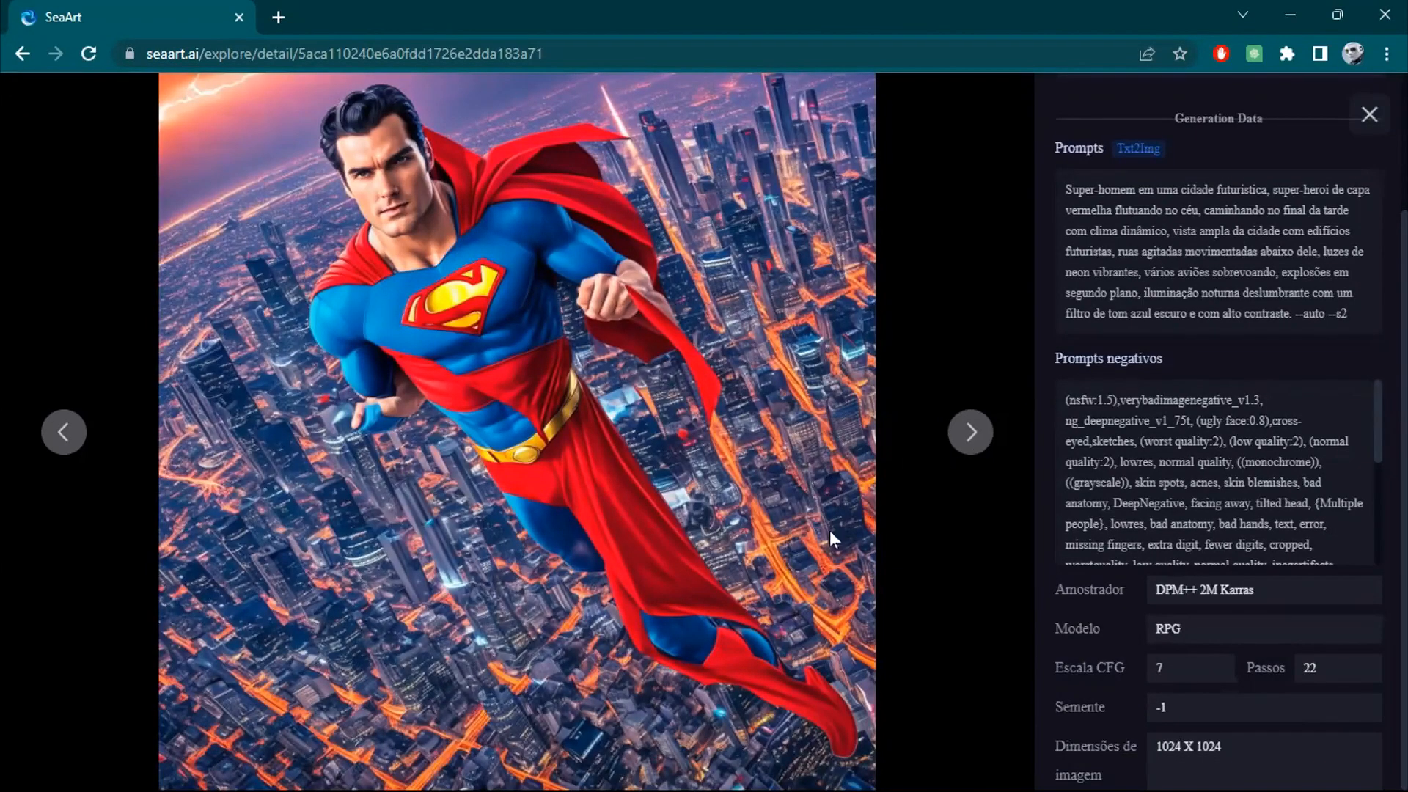
{"action": "left_click", "coordinate": [969, 445]}
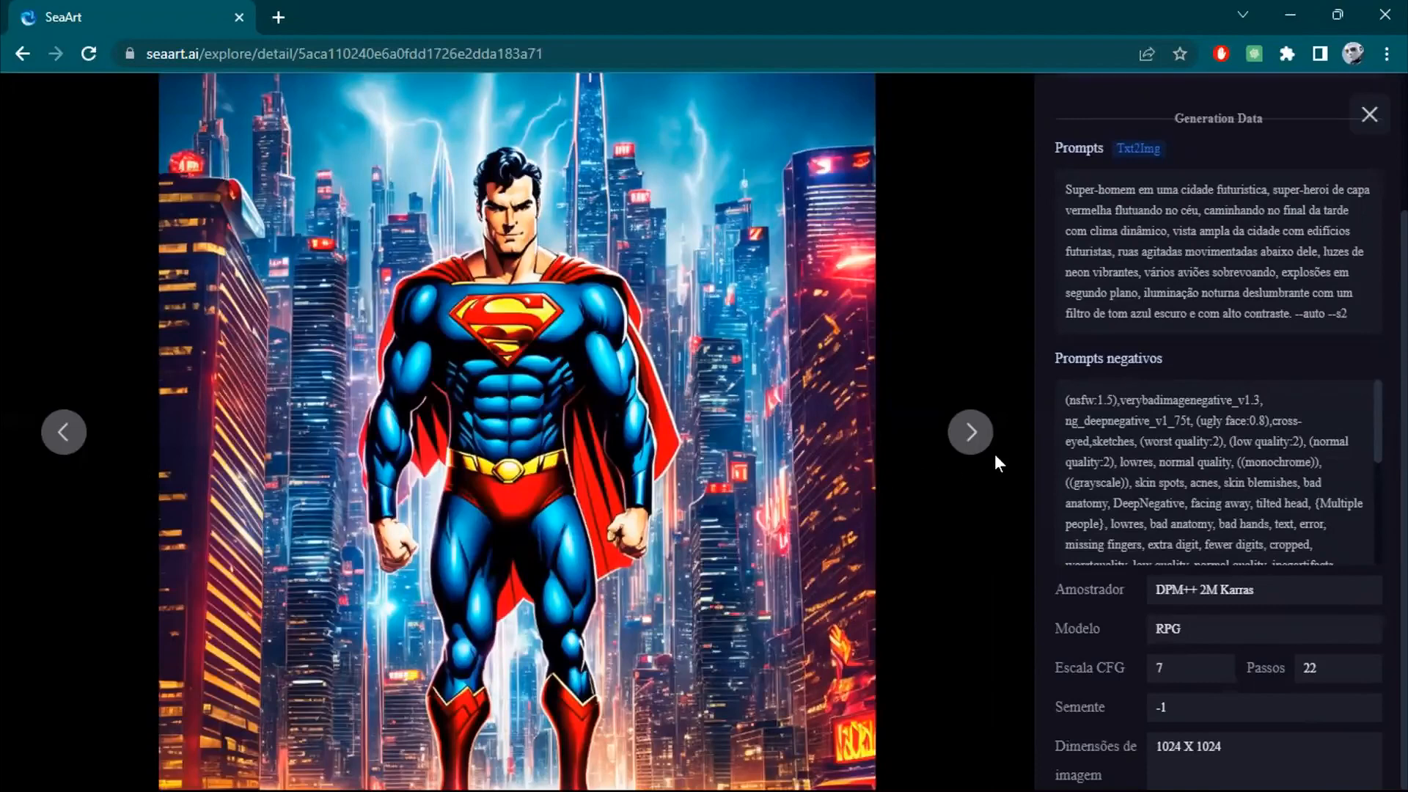
{"action": "left_click", "coordinate": [969, 434]}
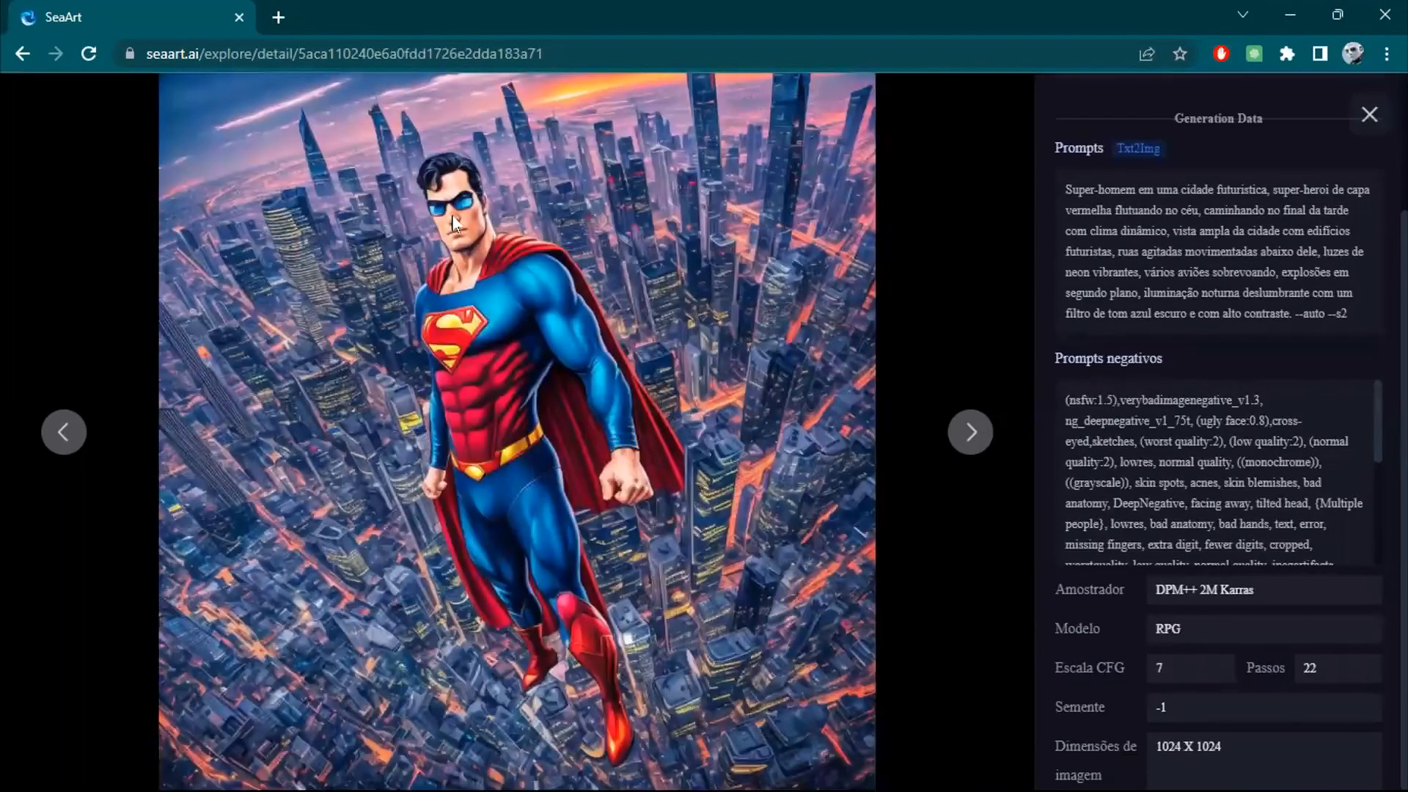
{"action": "left_click", "coordinate": [971, 434]}
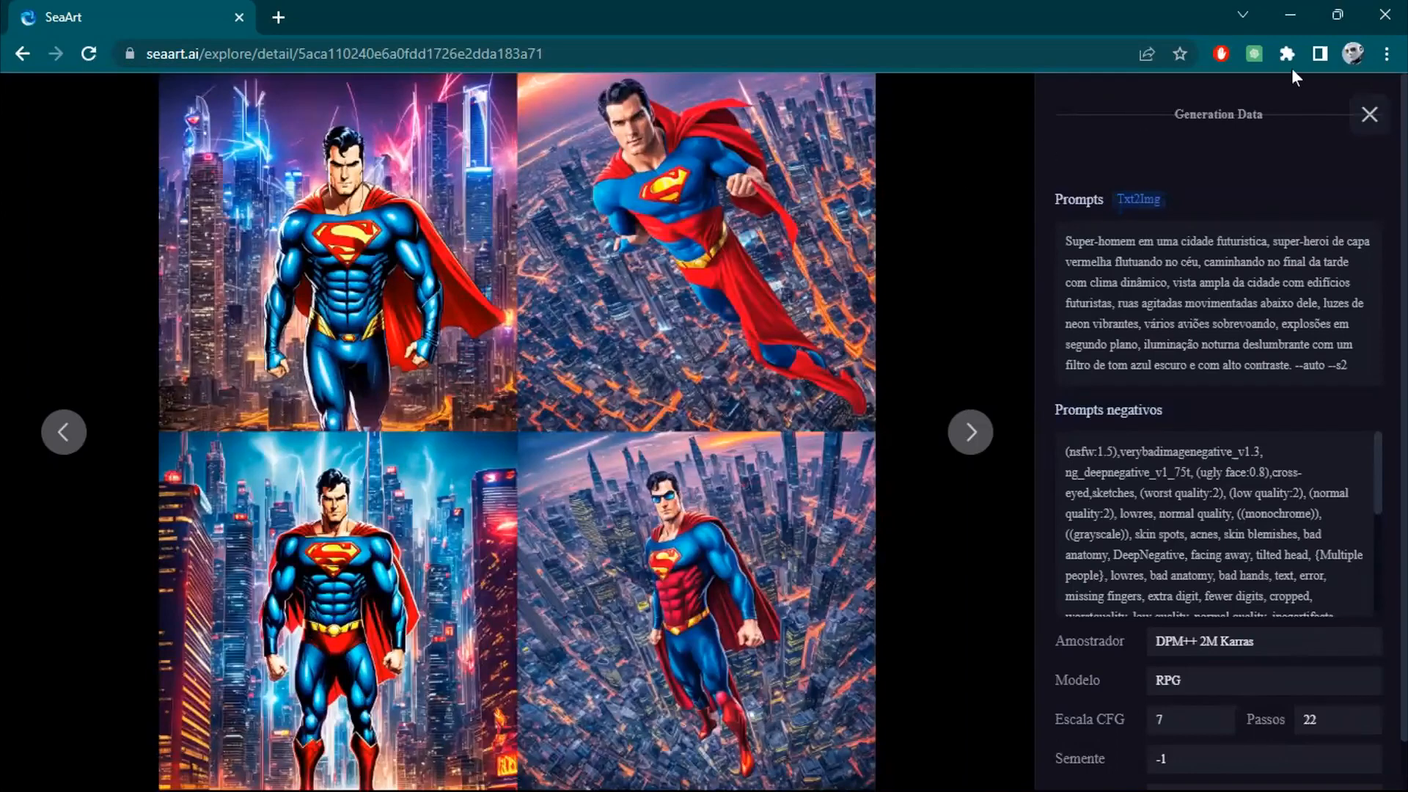
{"action": "left_click", "coordinate": [1368, 115]}
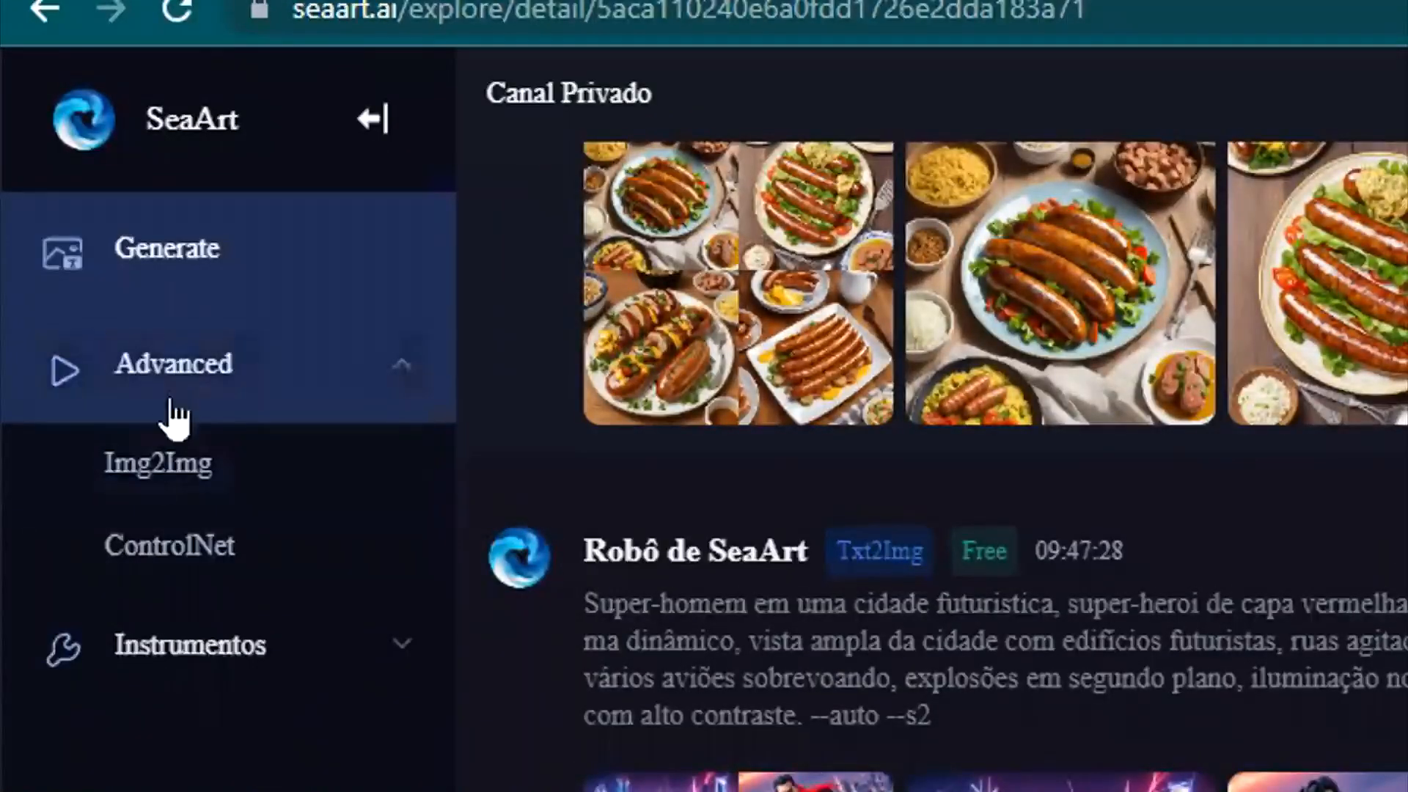
Open Img2Img and upload the photo of the pineapple wearing sunglasses on the beach as the source image.
{"action": "left_click", "coordinate": [155, 475]}
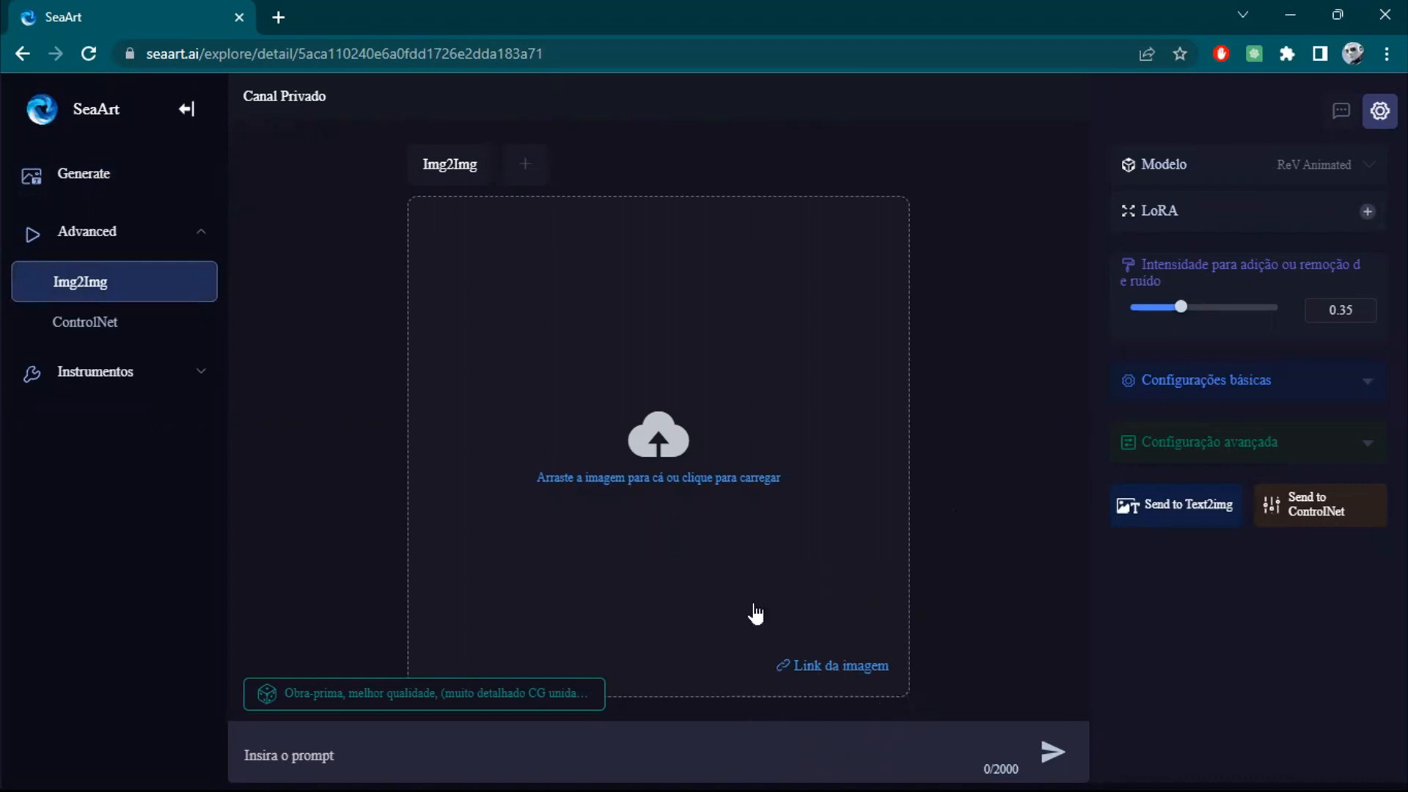
{"action": "left_click", "coordinate": [662, 455]}
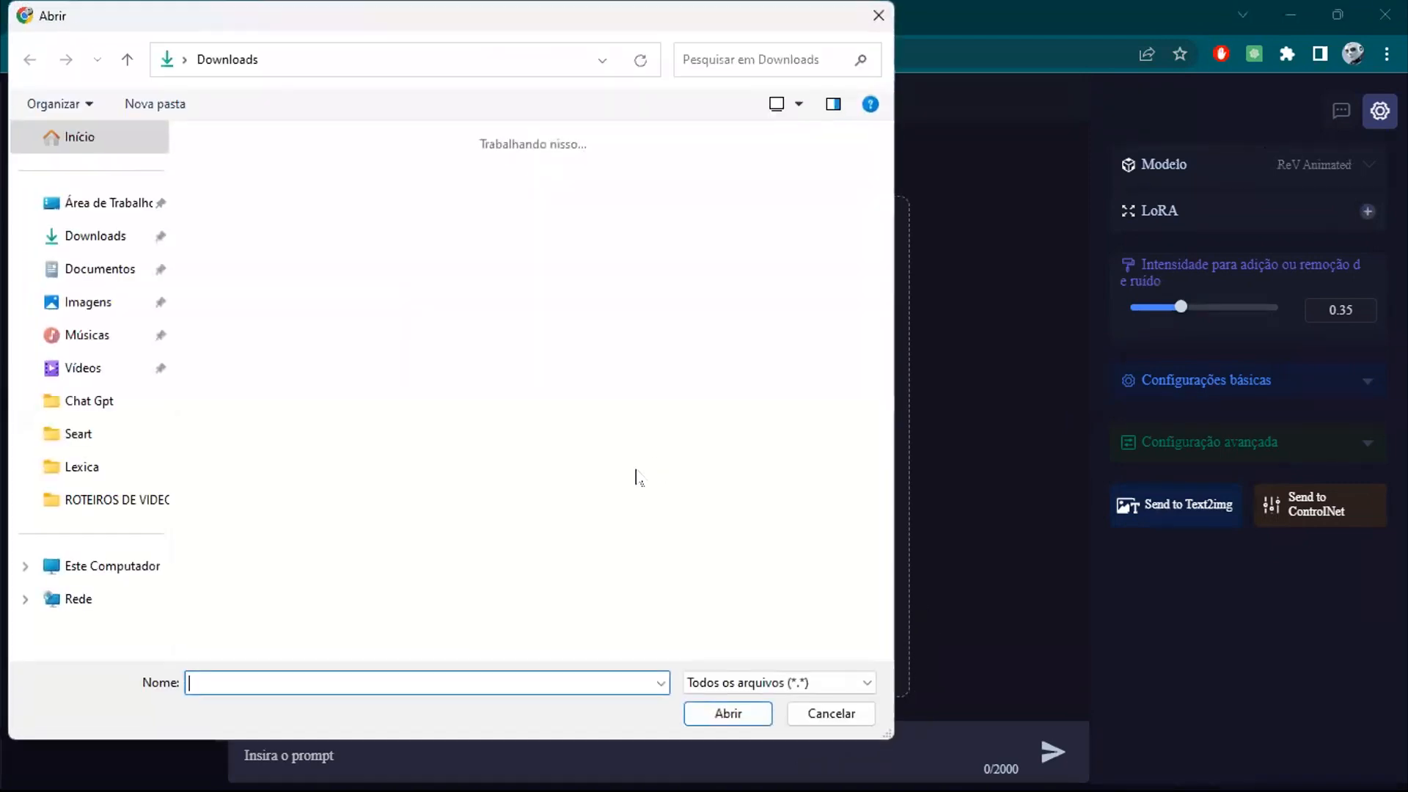
{"action": "left_click", "coordinate": [302, 312]}
{"action": "left_click", "coordinate": [728, 713]}
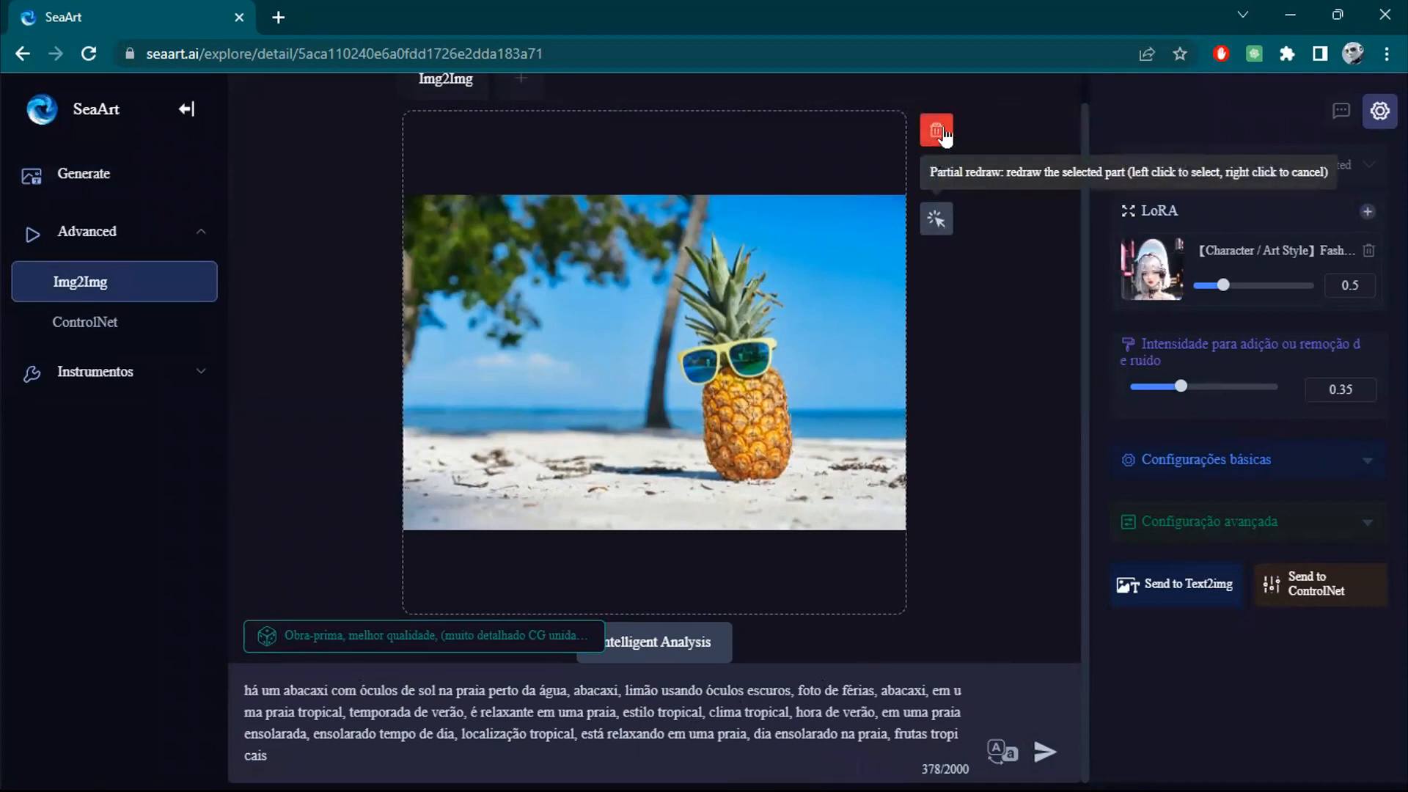
Run Intelligent Analysis on the pineapple photo to obtain a prompt and generate images from it.
{"action": "left_click", "coordinate": [659, 650]}
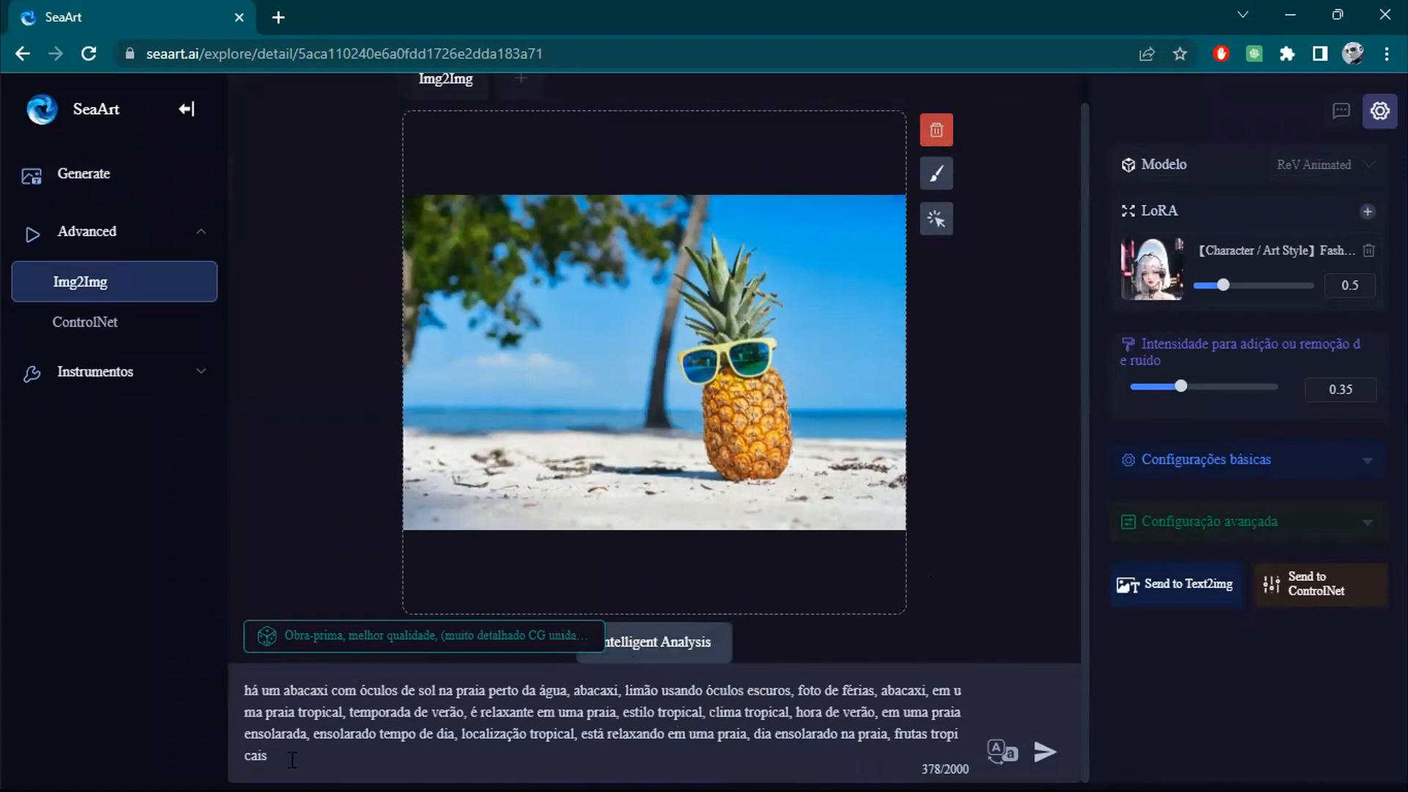
{"action": "triple_click", "coordinate": [255, 728]}
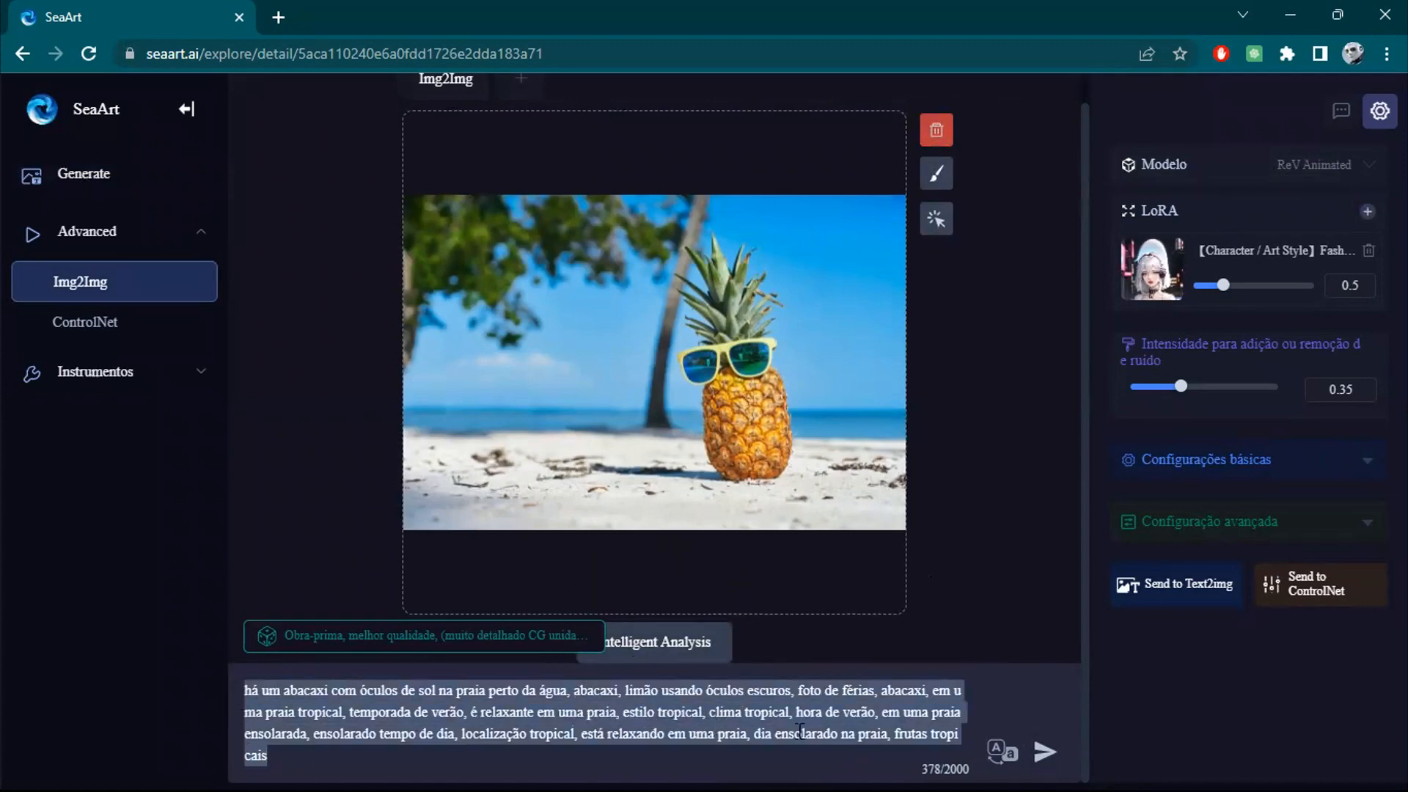
{"action": "left_click", "coordinate": [1043, 755]}
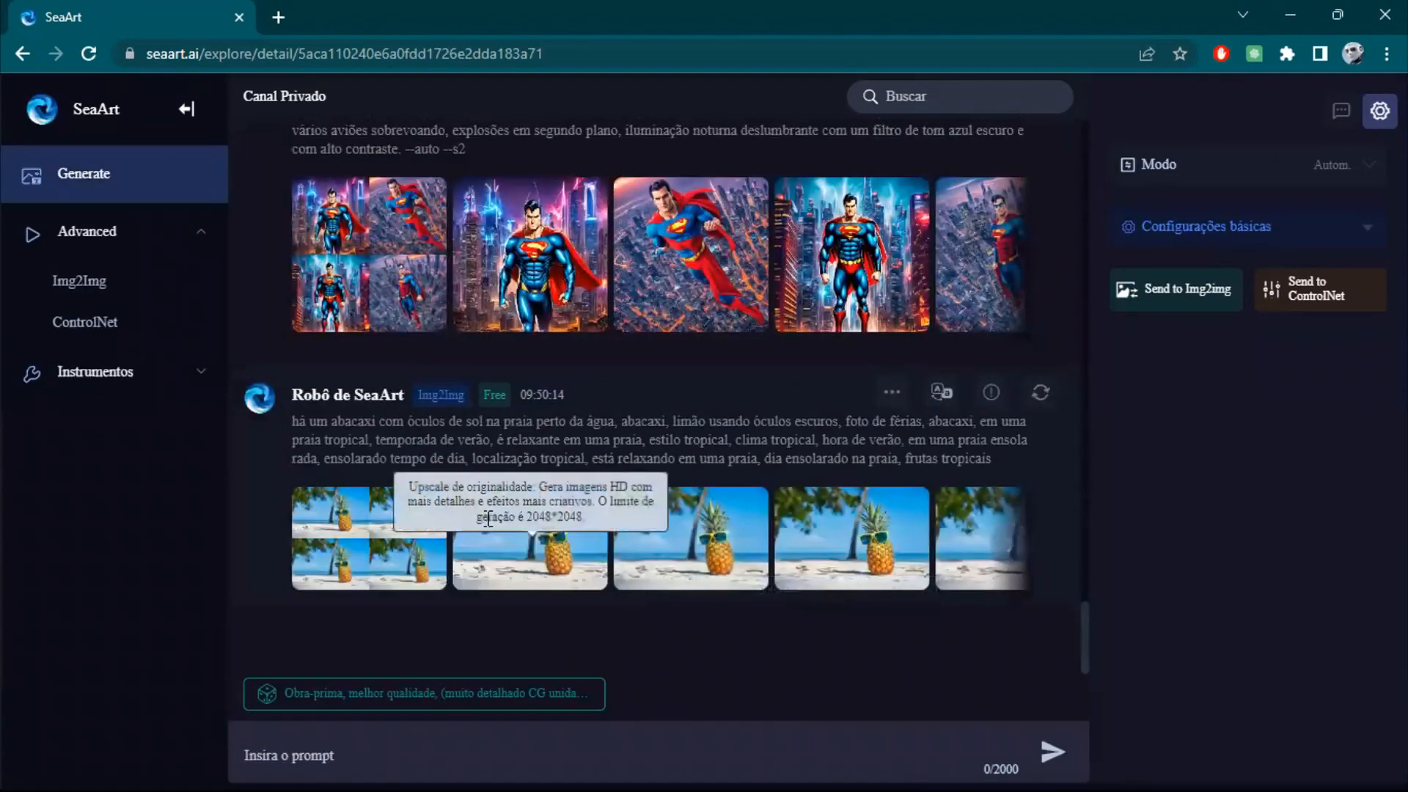
View the generated pineapple images one after another at full size, including the four-image grid, and close the viewer.
{"action": "left_click", "coordinate": [513, 530]}
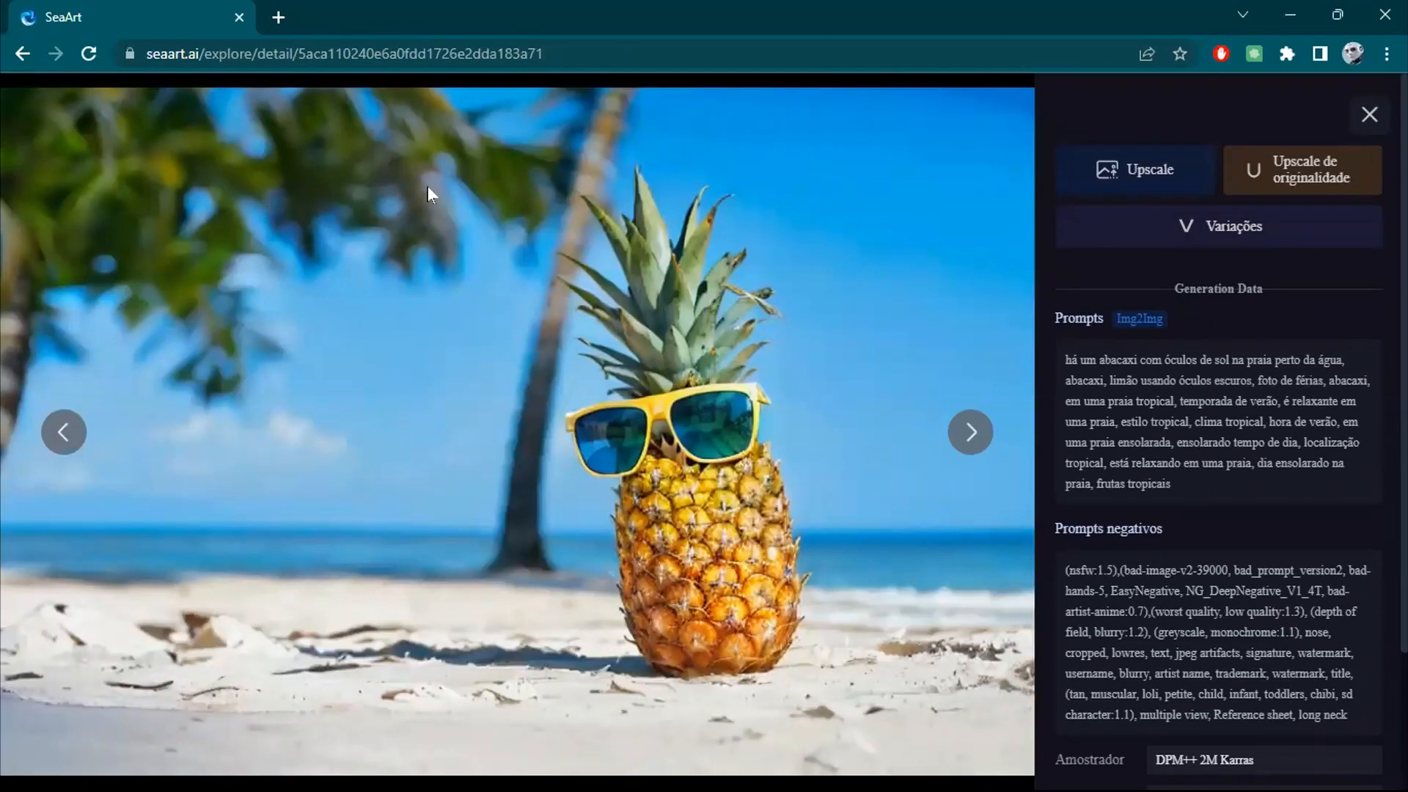
{"action": "left_click", "coordinate": [972, 440]}
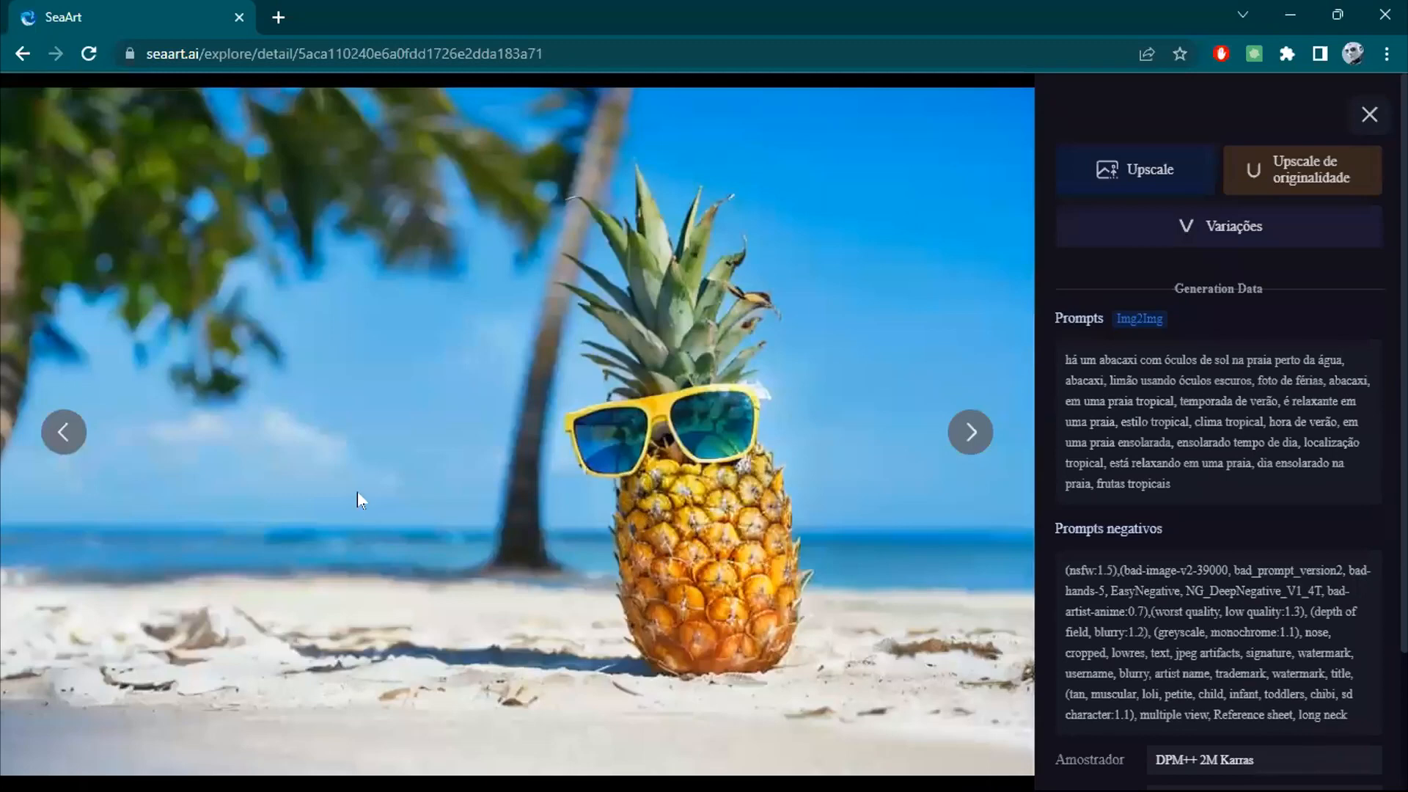
{"action": "left_click", "coordinate": [969, 440]}
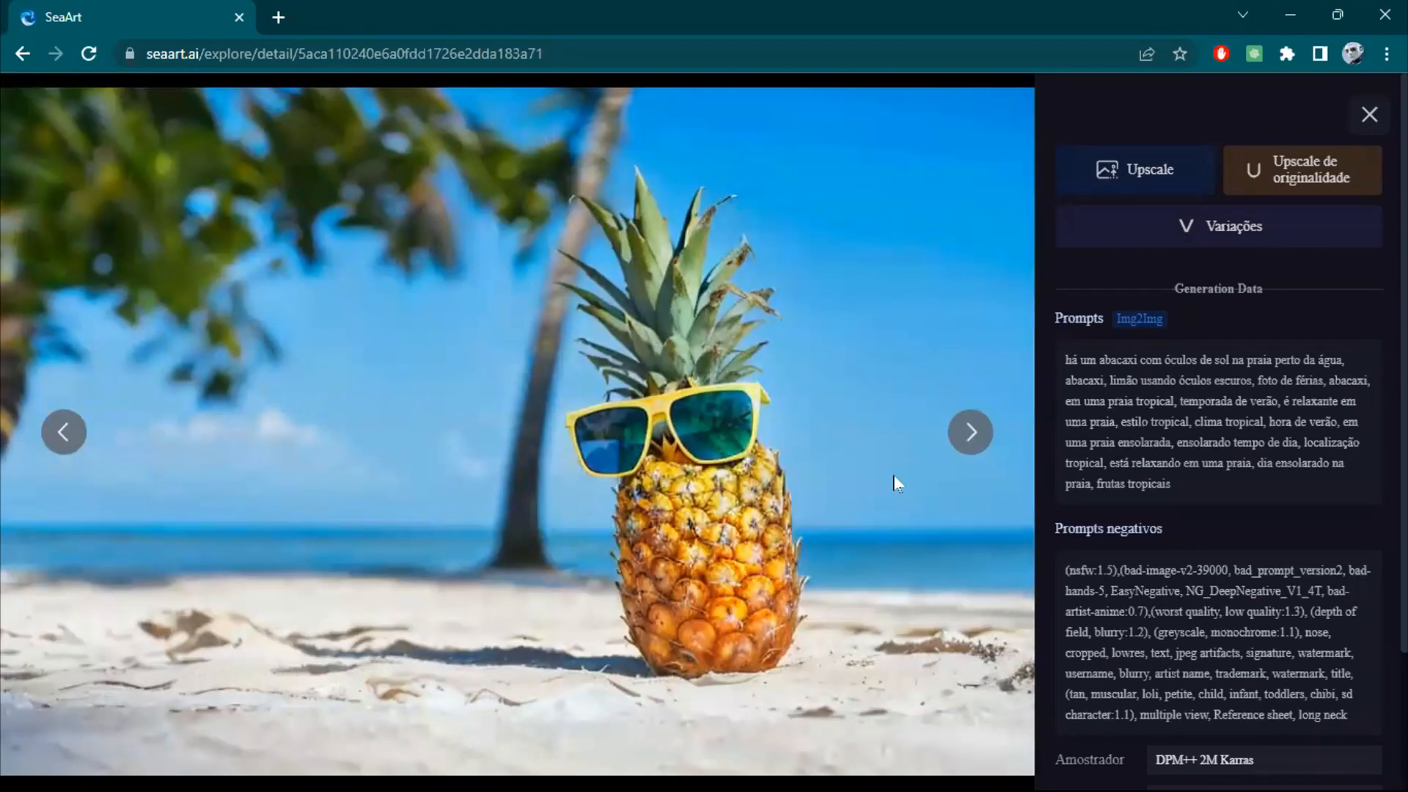
{"action": "left_click", "coordinate": [969, 432]}
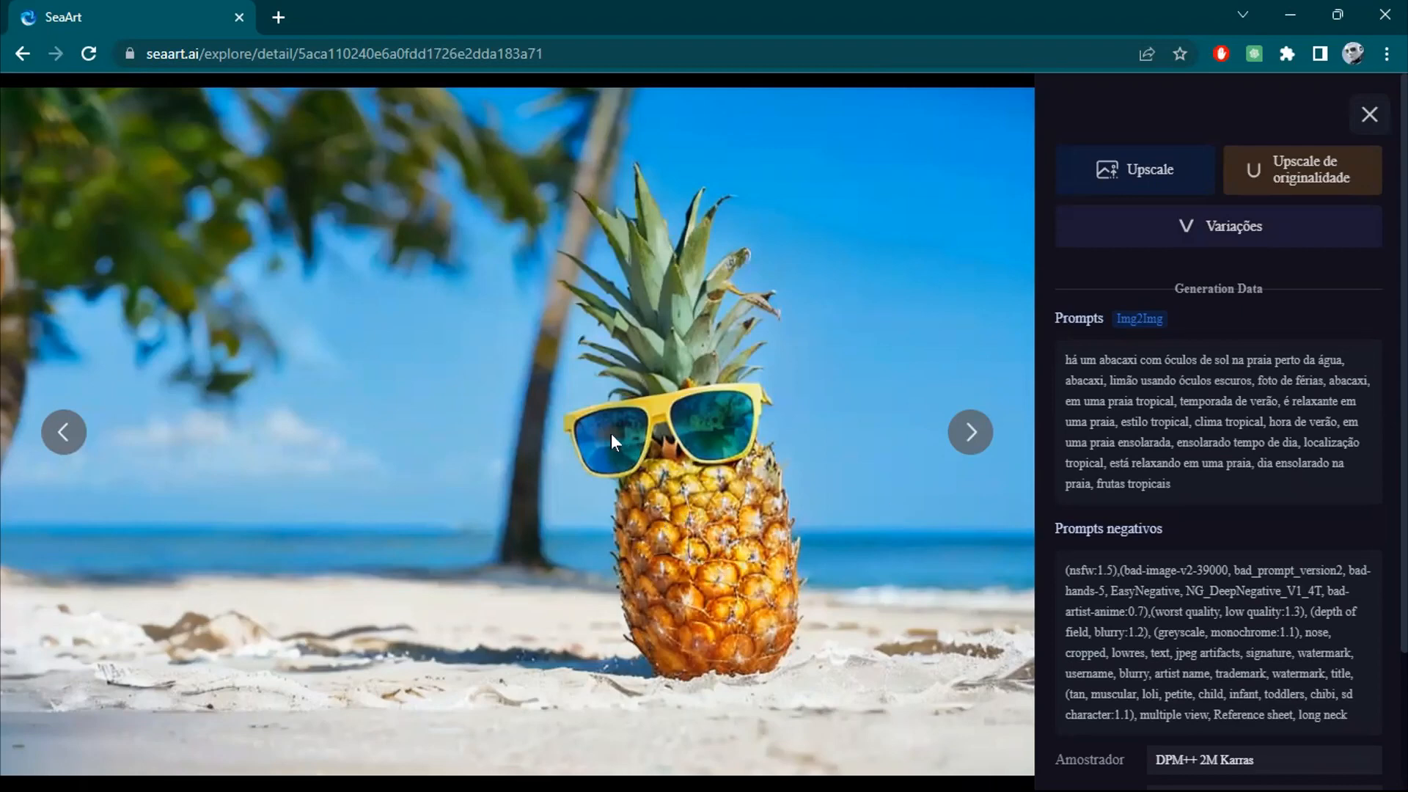
{"action": "left_click", "coordinate": [966, 438]}
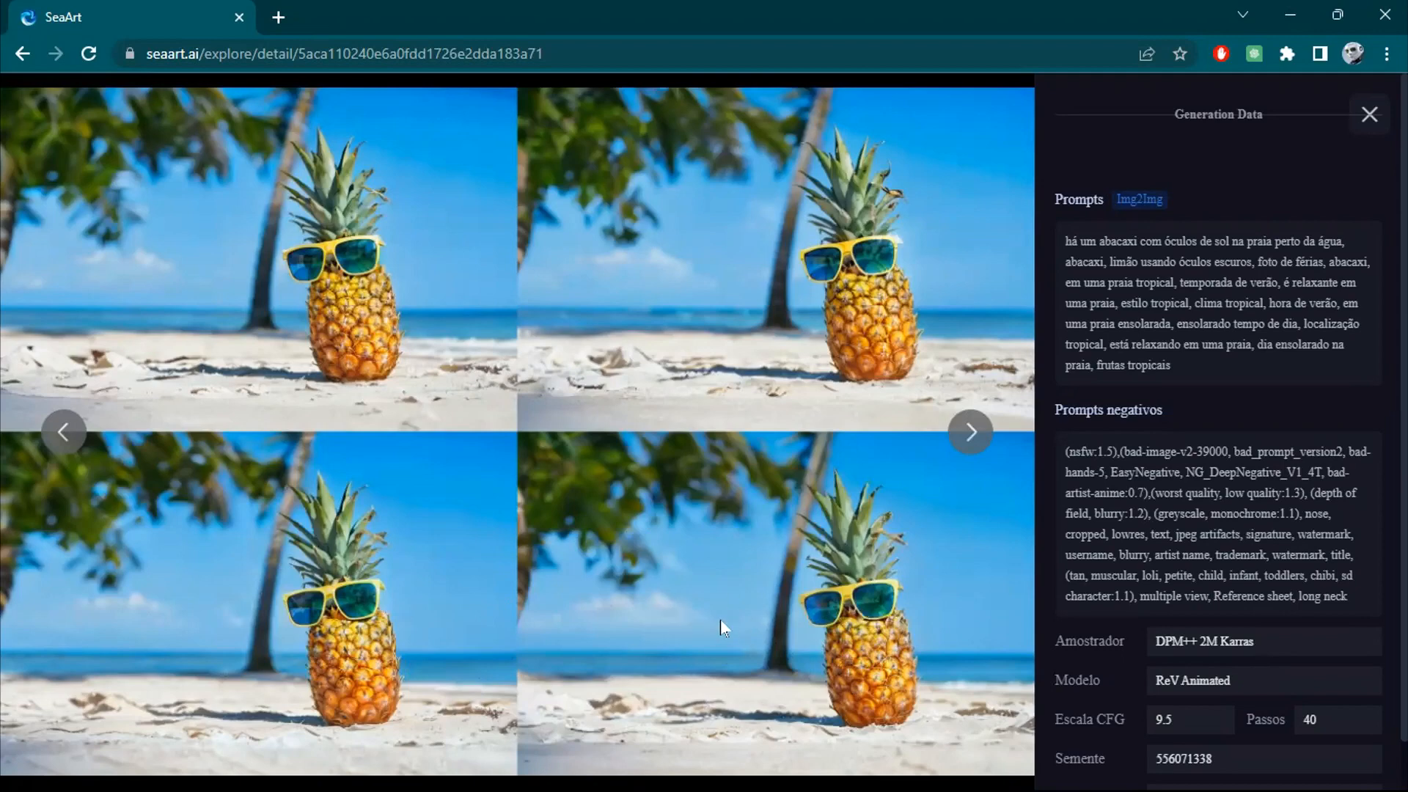
{"action": "left_click", "coordinate": [1369, 118]}
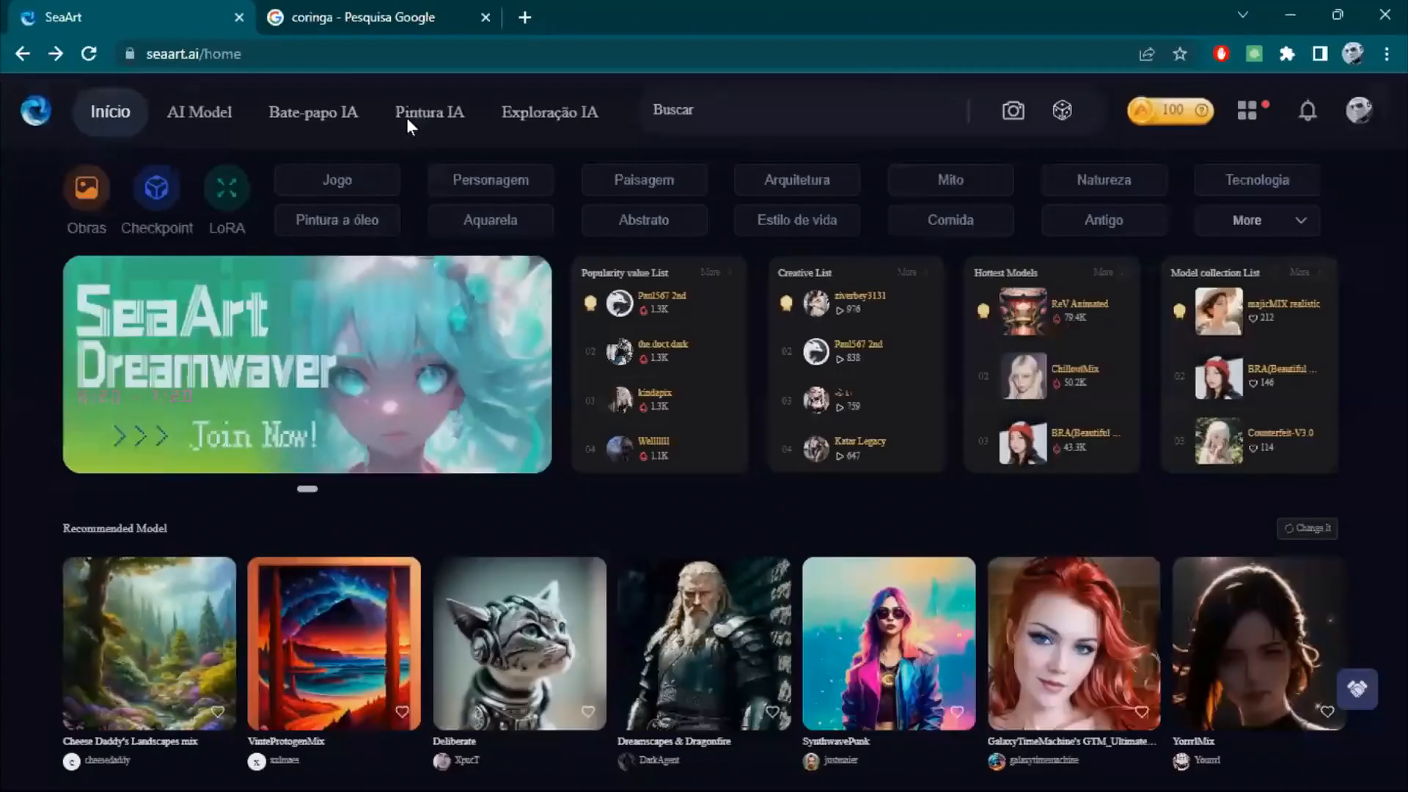
Open the AI painting workspace from the SeaArt home page and go to its Img2Img tool.
{"action": "left_click", "coordinate": [641, 311]}
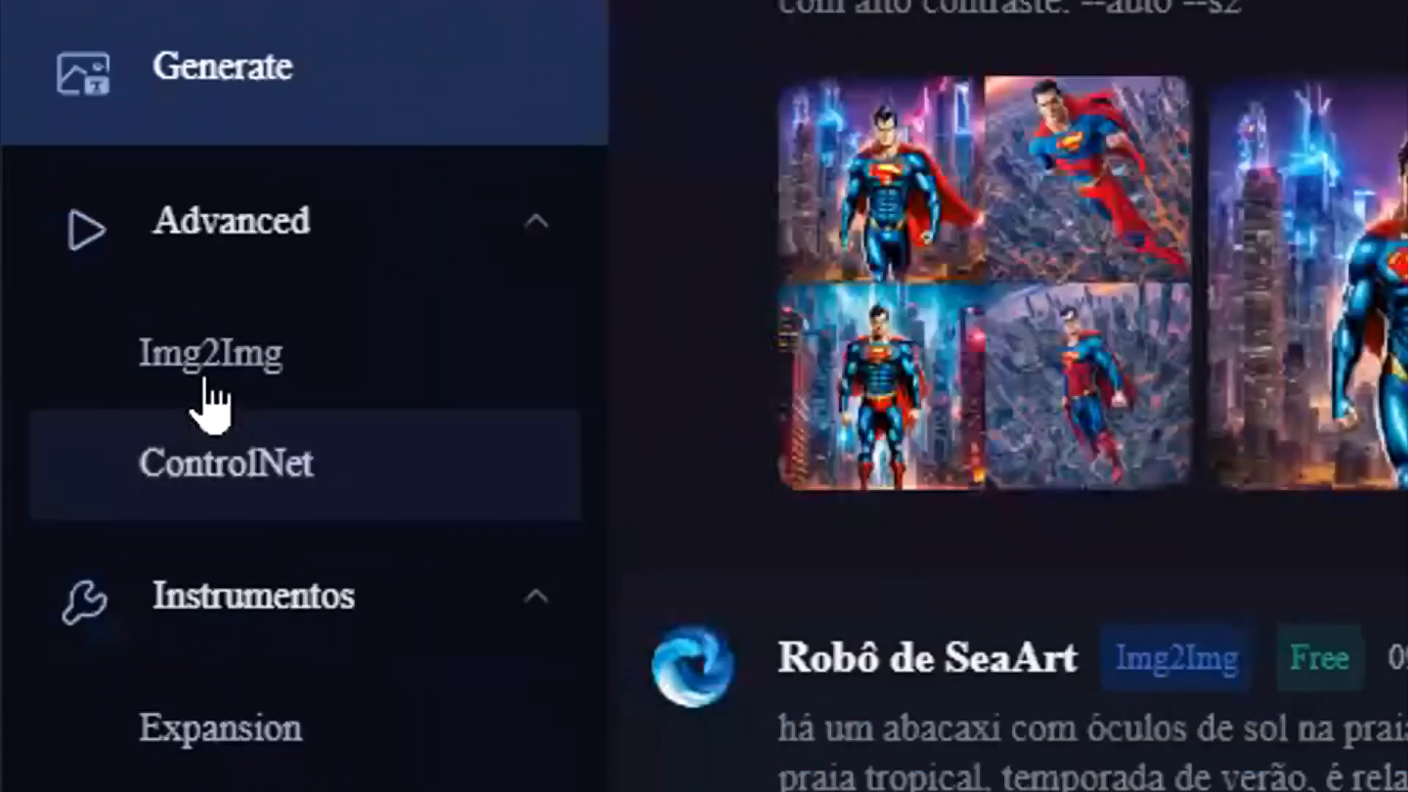
{"action": "key", "text": "ctrl"}
{"action": "key", "text": "ctrl"}
{"action": "left_click", "coordinate": [187, 381]}
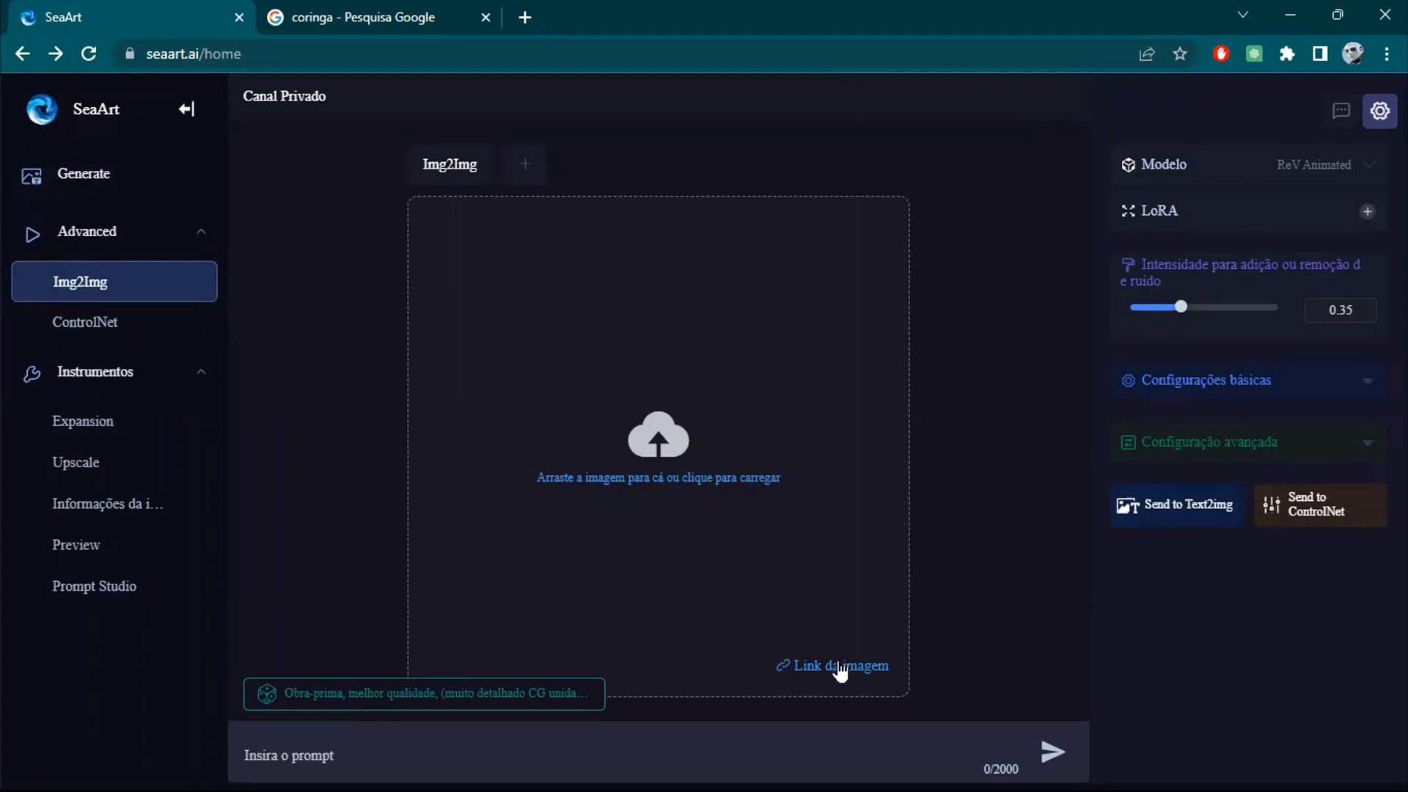
Switch to the Google image results for "coringa" and load the close-up of the smiling Joker as the Img2Img source image.
{"action": "left_click", "coordinate": [389, 19]}
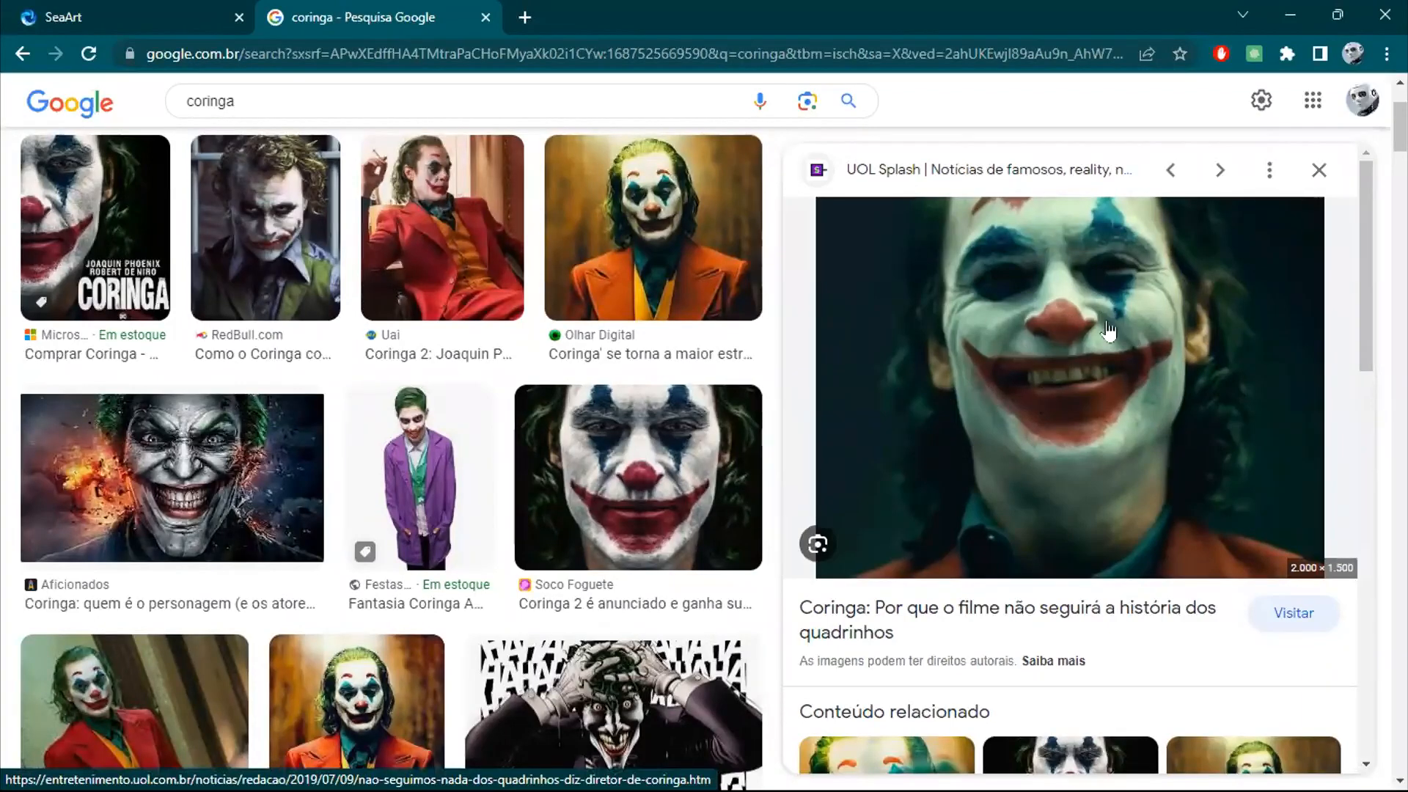
{"action": "left_click", "coordinate": [1113, 405]}
{"action": "left_click", "coordinate": [806, 101]}
{"action": "left_click_drag", "start_coordinate": [552, 2], "coordinate": [512, 420]}
{"action": "left_click_drag", "start_coordinate": [675, 462], "coordinate": [695, 441]}
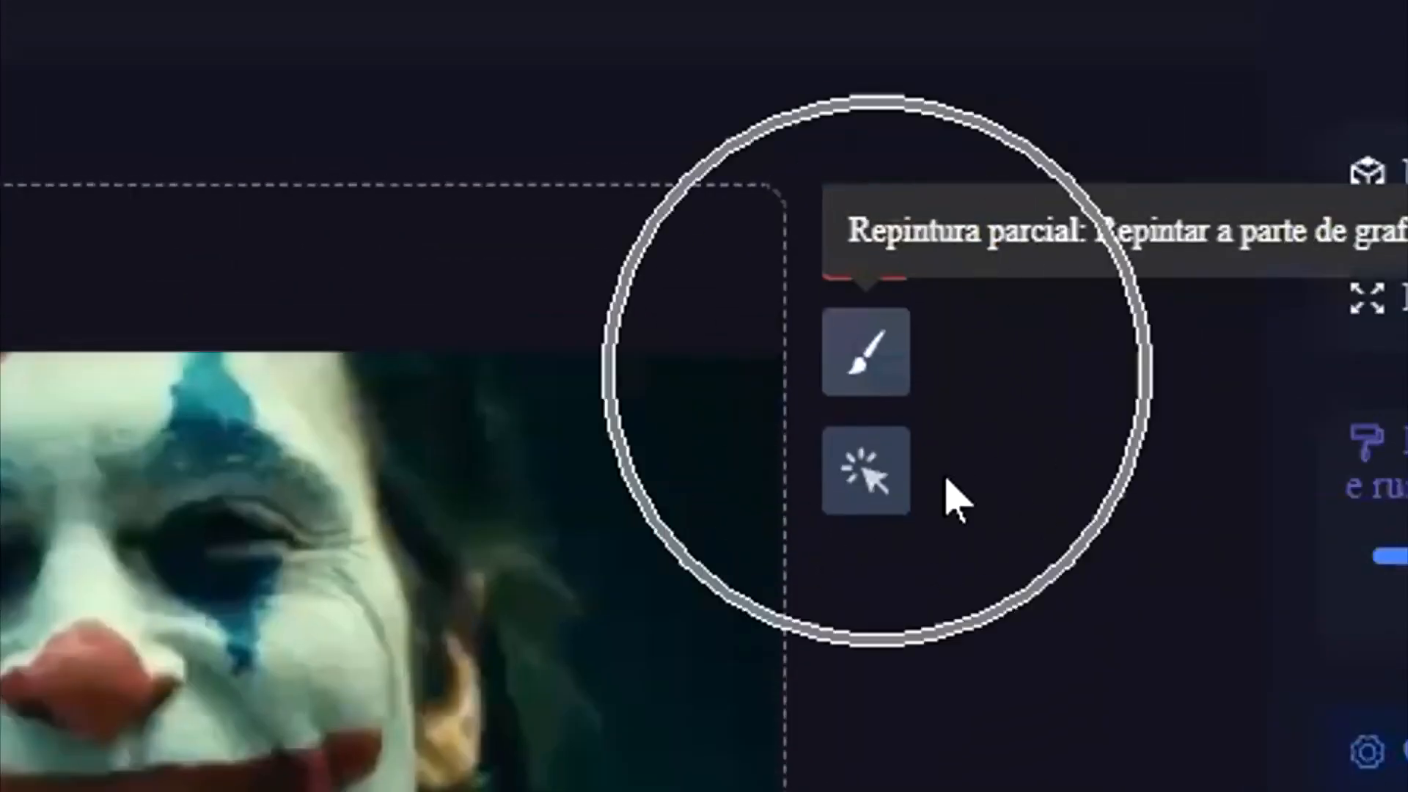
Mask the Joker's eyes, nose and mouth with the partial repaint brush and generate images with the prompt "rosto do tom cruise".
{"action": "left_click", "coordinate": [924, 268]}
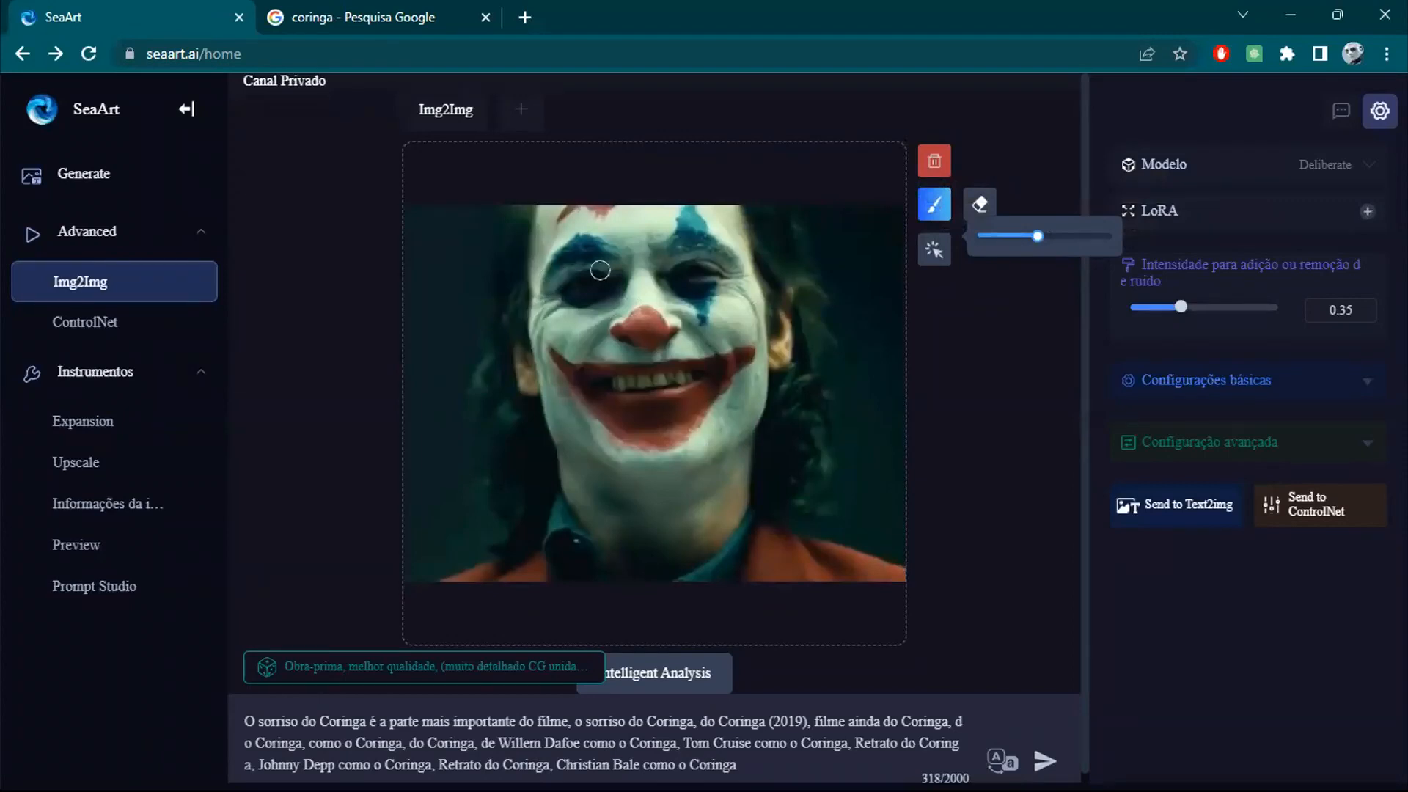
{"action": "mouse_move", "coordinate": [559, 290]}
{"action": "left_mouse_down"}
{"action": "mouse_move", "coordinate": [640, 222]}
{"action": "mouse_move", "coordinate": [735, 277]}
{"action": "mouse_move", "coordinate": [695, 367]}
{"action": "mouse_move", "coordinate": [671, 390]}
{"action": "mouse_move", "coordinate": [619, 399]}
{"action": "mouse_move", "coordinate": [555, 295]}
{"action": "mouse_move", "coordinate": [584, 299]}
{"action": "left_mouse_up"}
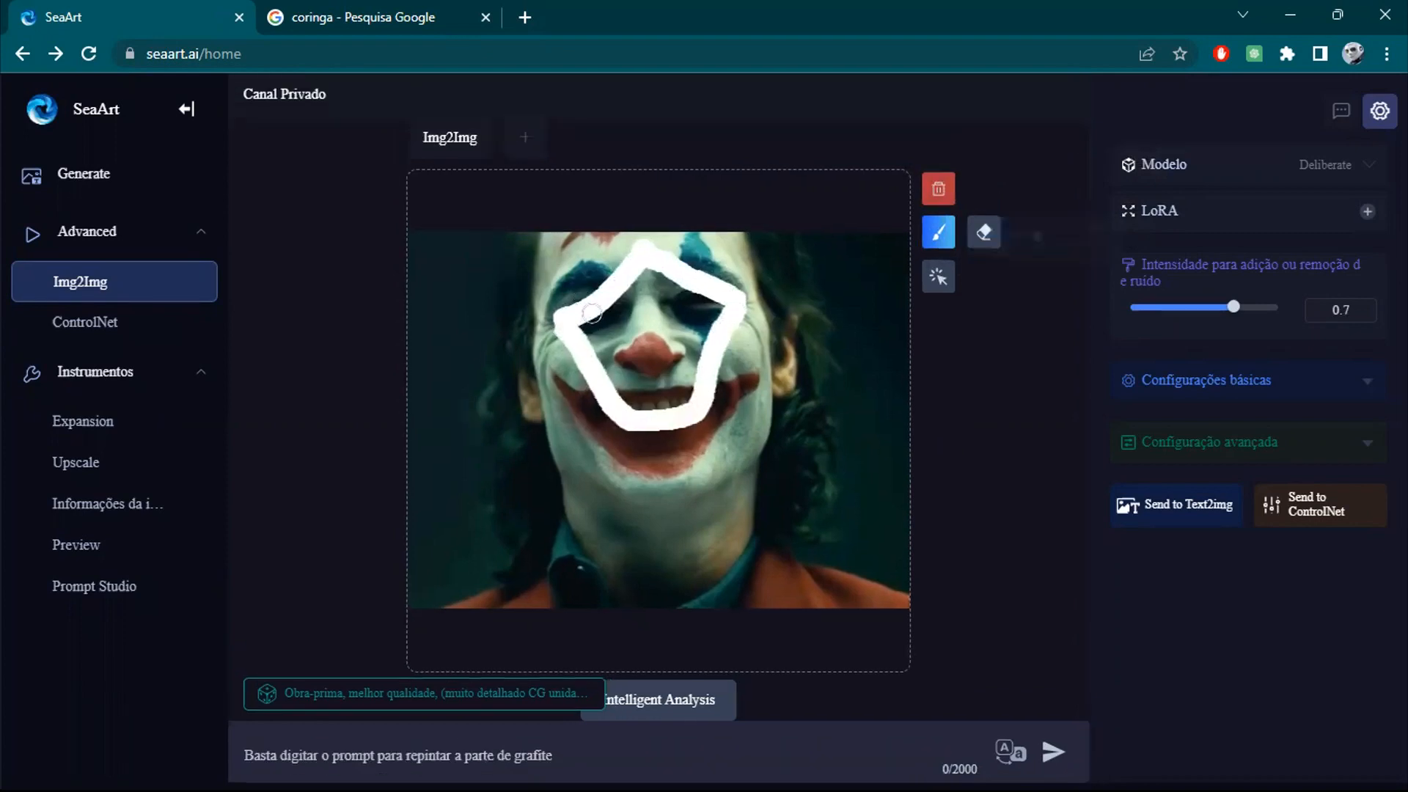
{"action": "mouse_move", "coordinate": [579, 312]}
{"action": "left_mouse_down"}
{"action": "mouse_move", "coordinate": [613, 341]}
{"action": "mouse_move", "coordinate": [598, 377]}
{"action": "mouse_move", "coordinate": [601, 332]}
{"action": "mouse_move", "coordinate": [622, 398]}
{"action": "mouse_move", "coordinate": [628, 365]}
{"action": "mouse_move", "coordinate": [654, 397]}
{"action": "mouse_move", "coordinate": [638, 406]}
{"action": "mouse_move", "coordinate": [688, 406]}
{"action": "mouse_move", "coordinate": [700, 396]}
{"action": "mouse_move", "coordinate": [676, 389]}
{"action": "mouse_move", "coordinate": [715, 343]}
{"action": "mouse_move", "coordinate": [654, 372]}
{"action": "mouse_move", "coordinate": [703, 358]}
{"action": "mouse_move", "coordinate": [689, 382]}
{"action": "mouse_move", "coordinate": [635, 344]}
{"action": "mouse_move", "coordinate": [654, 335]}
{"action": "mouse_move", "coordinate": [644, 305]}
{"action": "mouse_move", "coordinate": [654, 282]}
{"action": "mouse_move", "coordinate": [707, 319]}
{"action": "mouse_move", "coordinate": [682, 301]}
{"action": "mouse_move", "coordinate": [662, 321]}
{"action": "mouse_move", "coordinate": [676, 307]}
{"action": "mouse_move", "coordinate": [677, 341]}
{"action": "mouse_move", "coordinate": [714, 321]}
{"action": "mouse_move", "coordinate": [714, 301]}
{"action": "mouse_move", "coordinate": [672, 284]}
{"action": "mouse_move", "coordinate": [670, 379]}
{"action": "mouse_move", "coordinate": [632, 353]}
{"action": "mouse_move", "coordinate": [639, 422]}
{"action": "mouse_move", "coordinate": [682, 423]}
{"action": "left_mouse_up"}
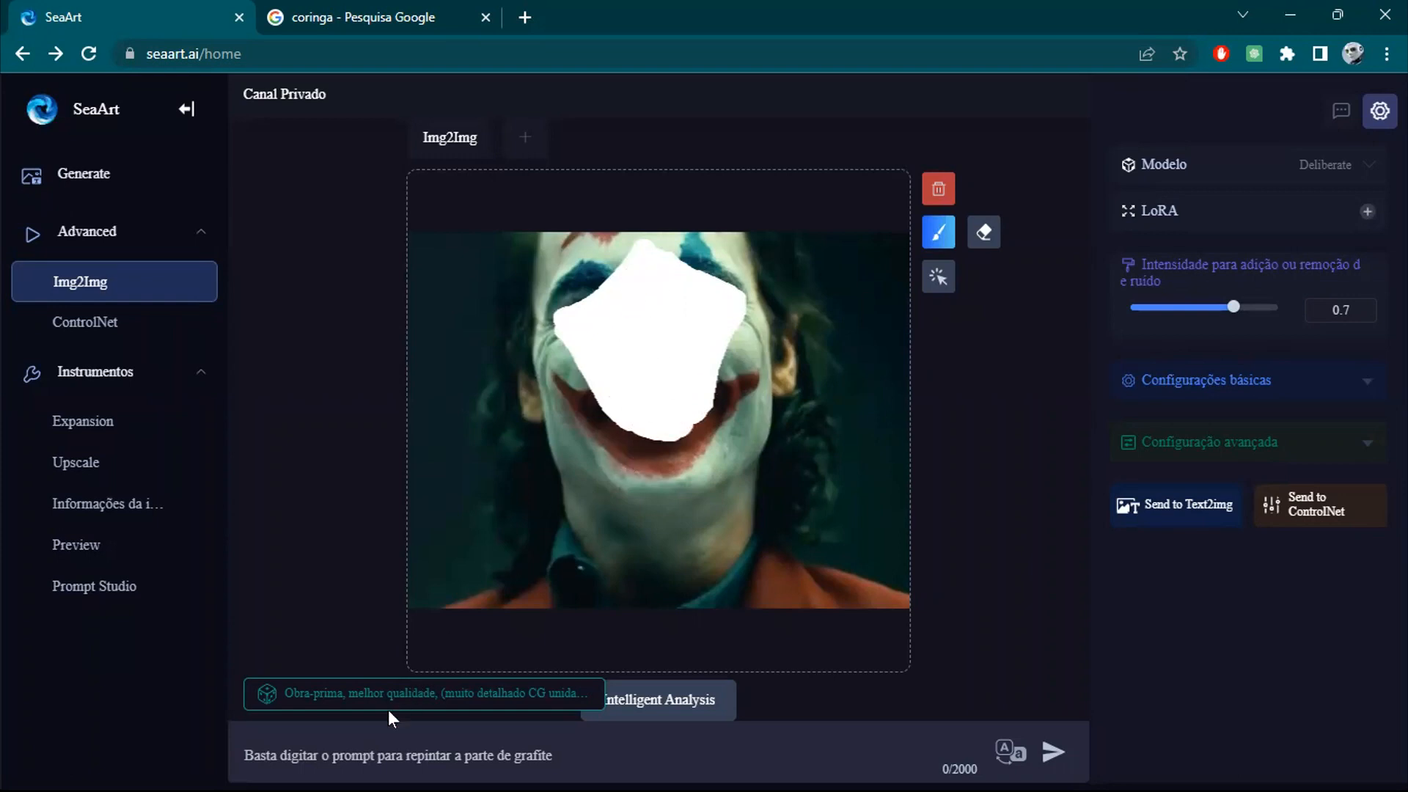
{"action": "type", "text": "rosto do tom cruise"}
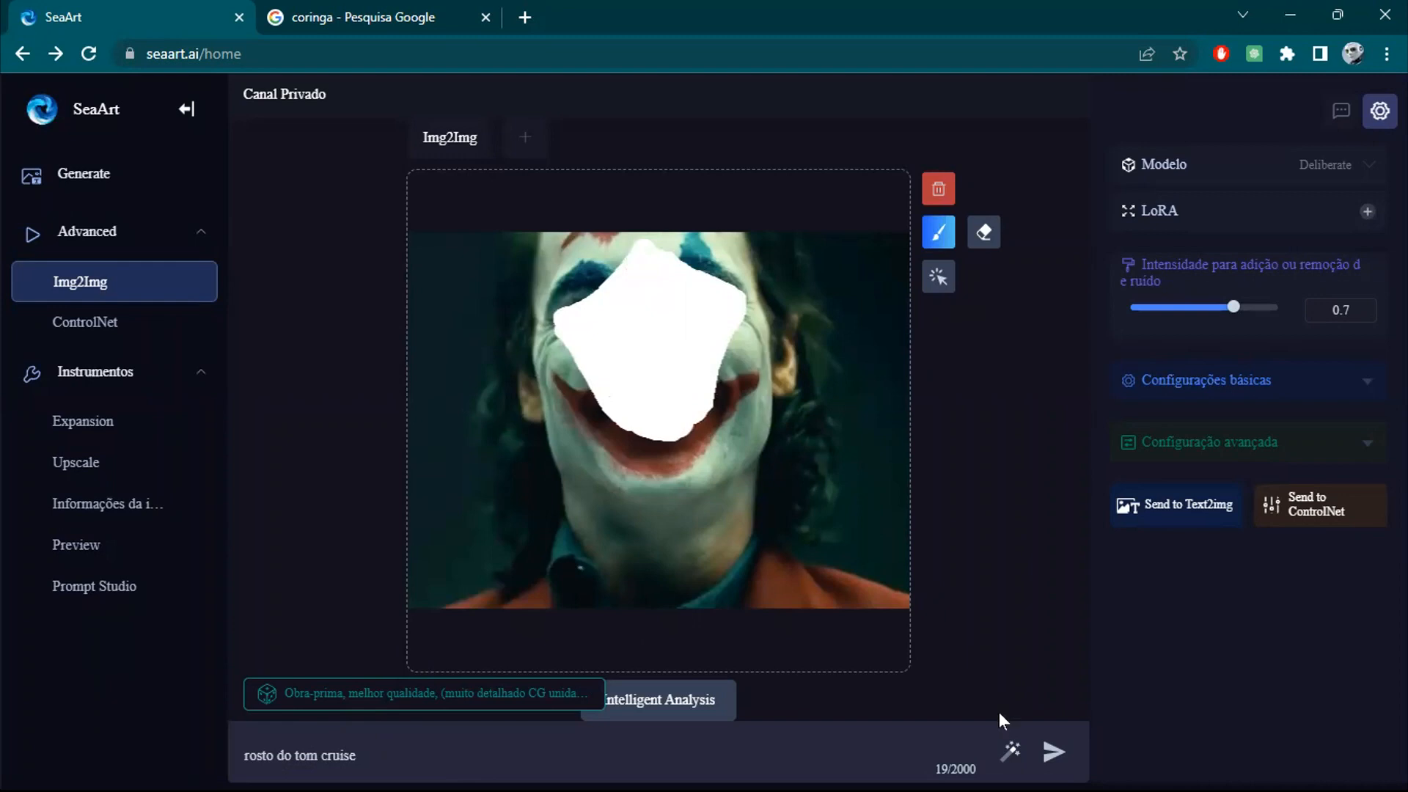
{"action": "left_click", "coordinate": [1050, 755]}
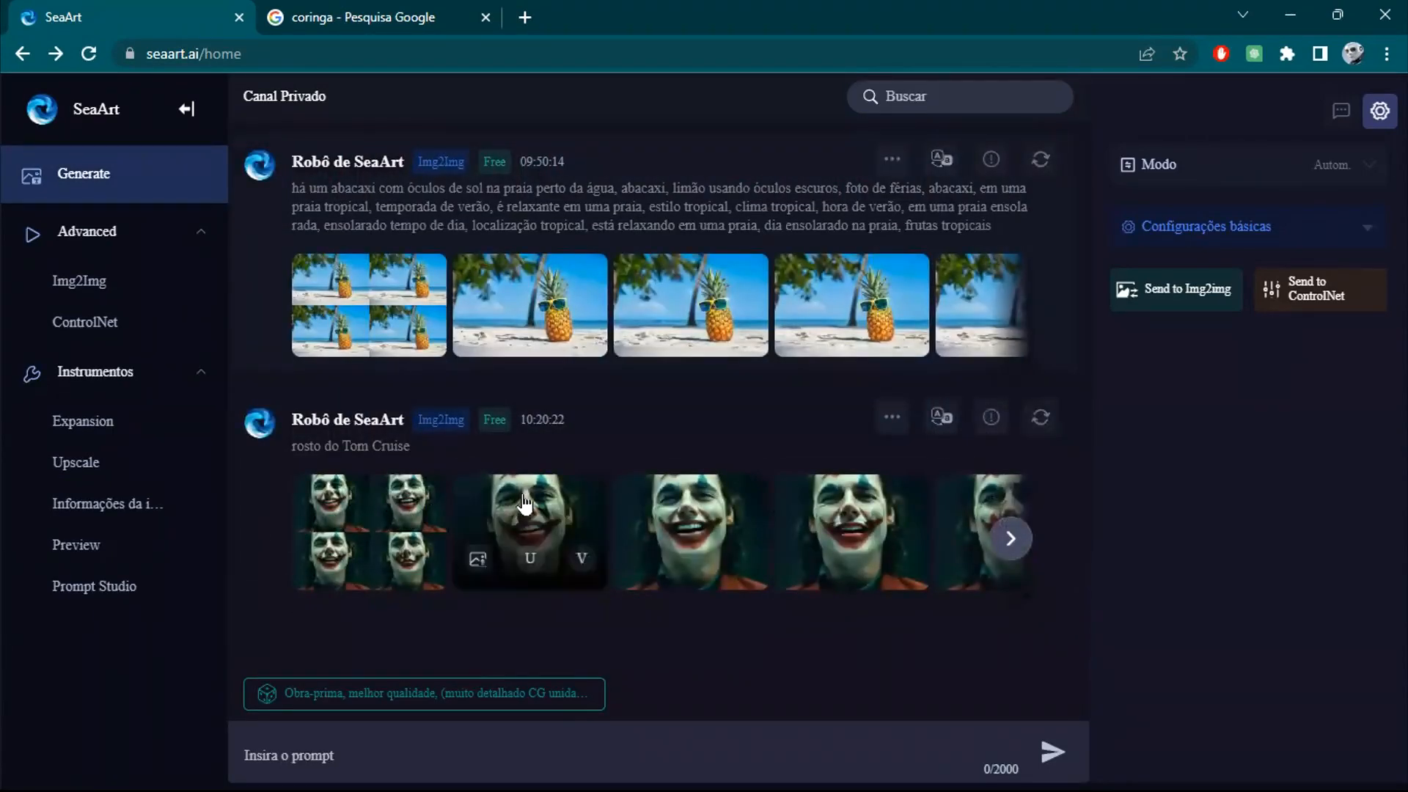
View the repainted Joker images one after another at full size, including the four-image grid, and close the viewer.
{"action": "left_click", "coordinate": [498, 501]}
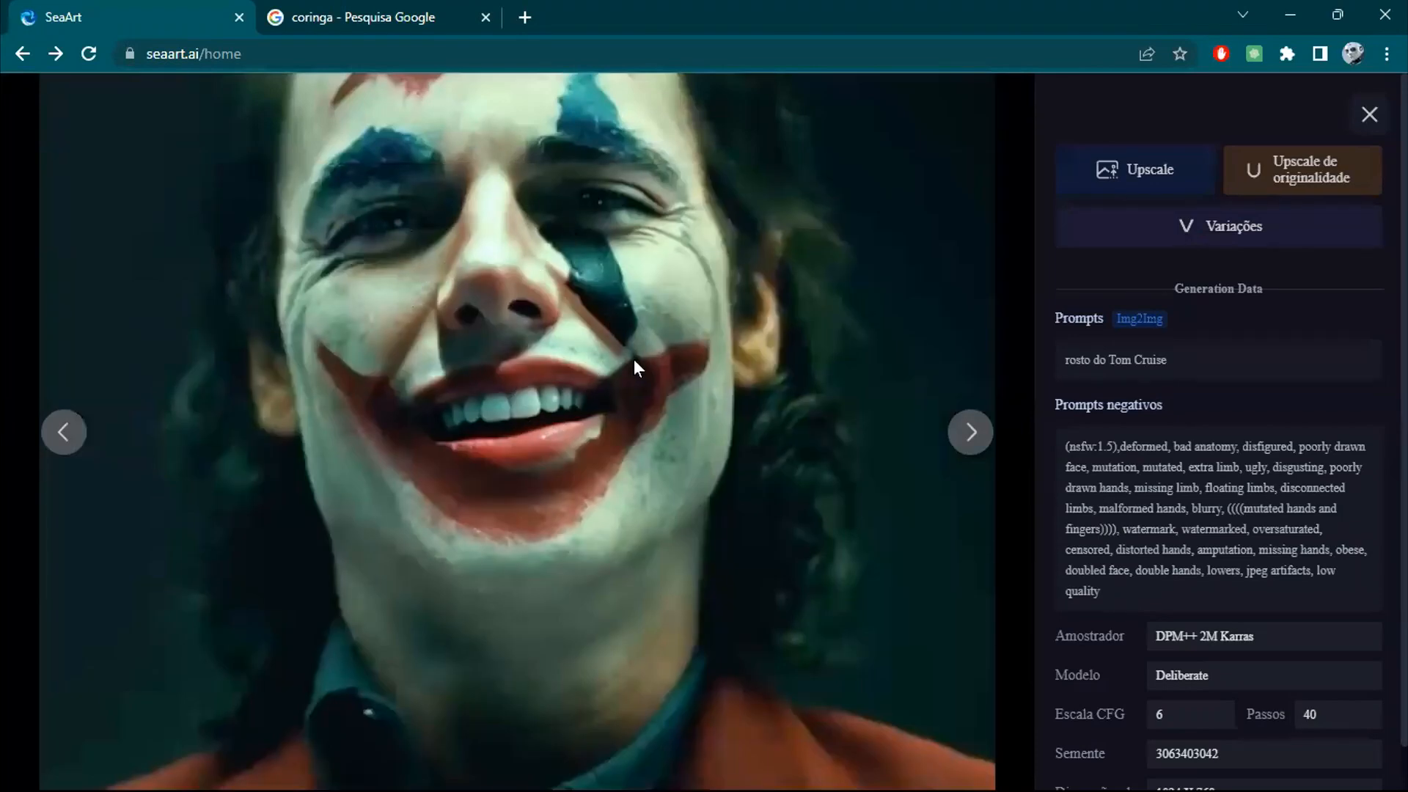
{"action": "left_click", "coordinate": [969, 434]}
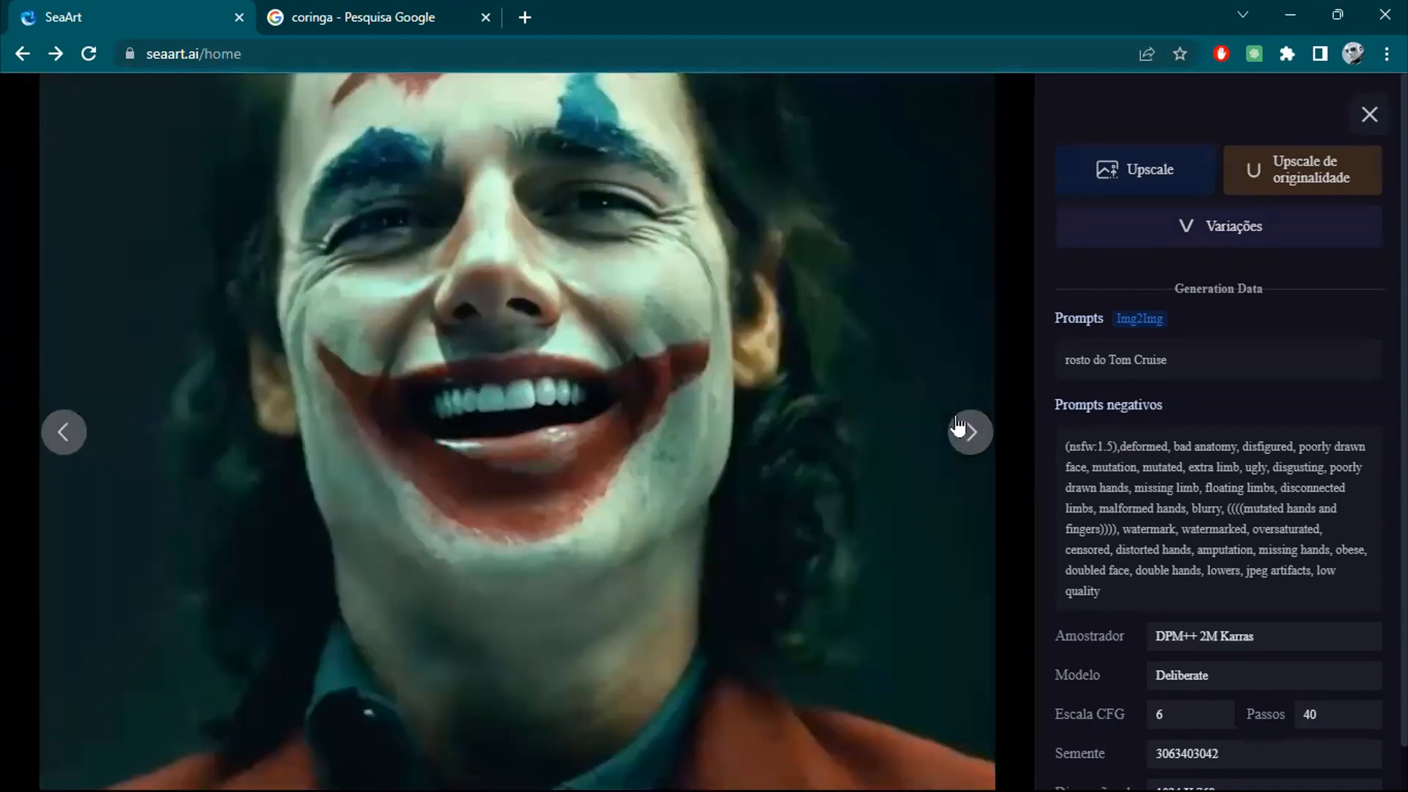
{"action": "left_click", "coordinate": [969, 434]}
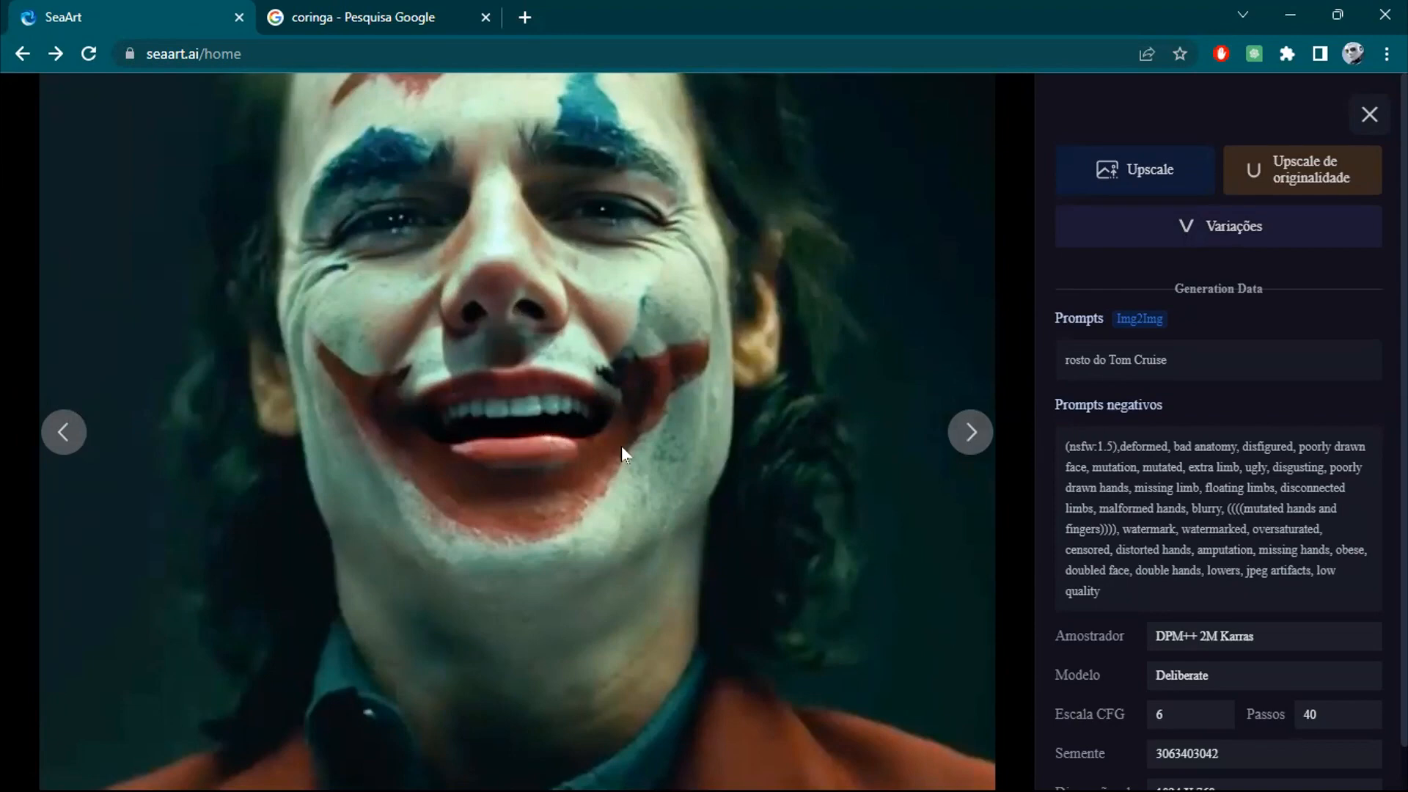
{"action": "left_click", "coordinate": [971, 434]}
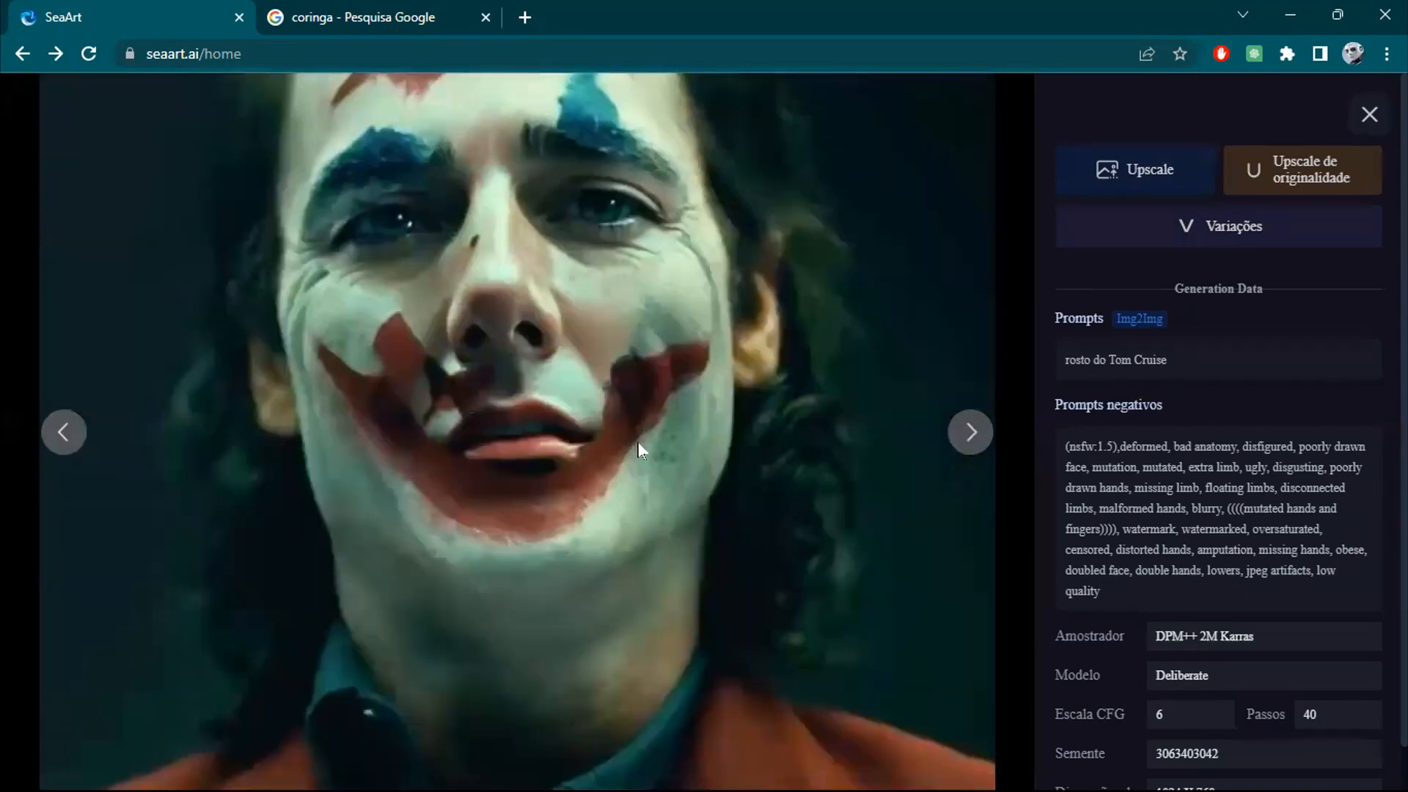
{"action": "left_click", "coordinate": [969, 437]}
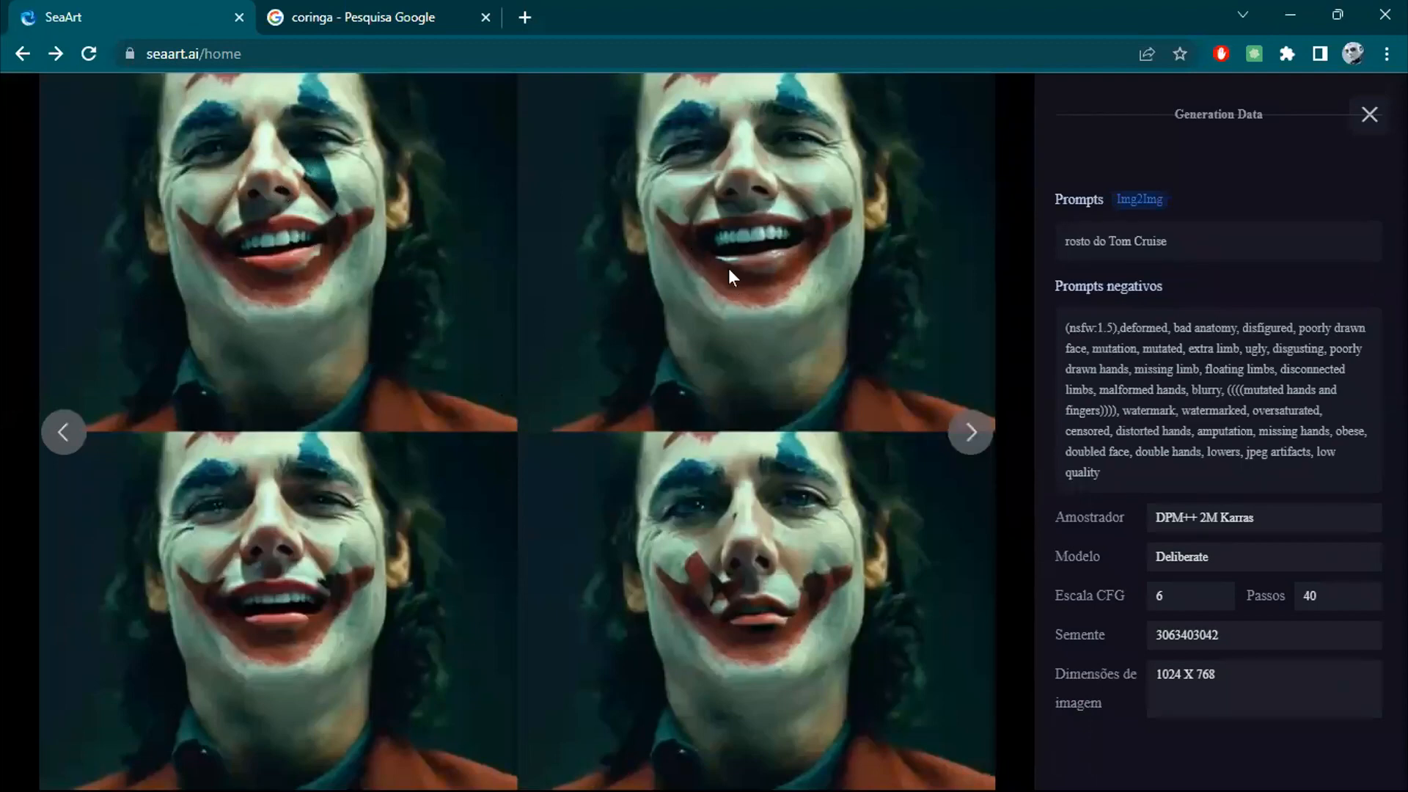
{"action": "left_click", "coordinate": [1354, 125]}
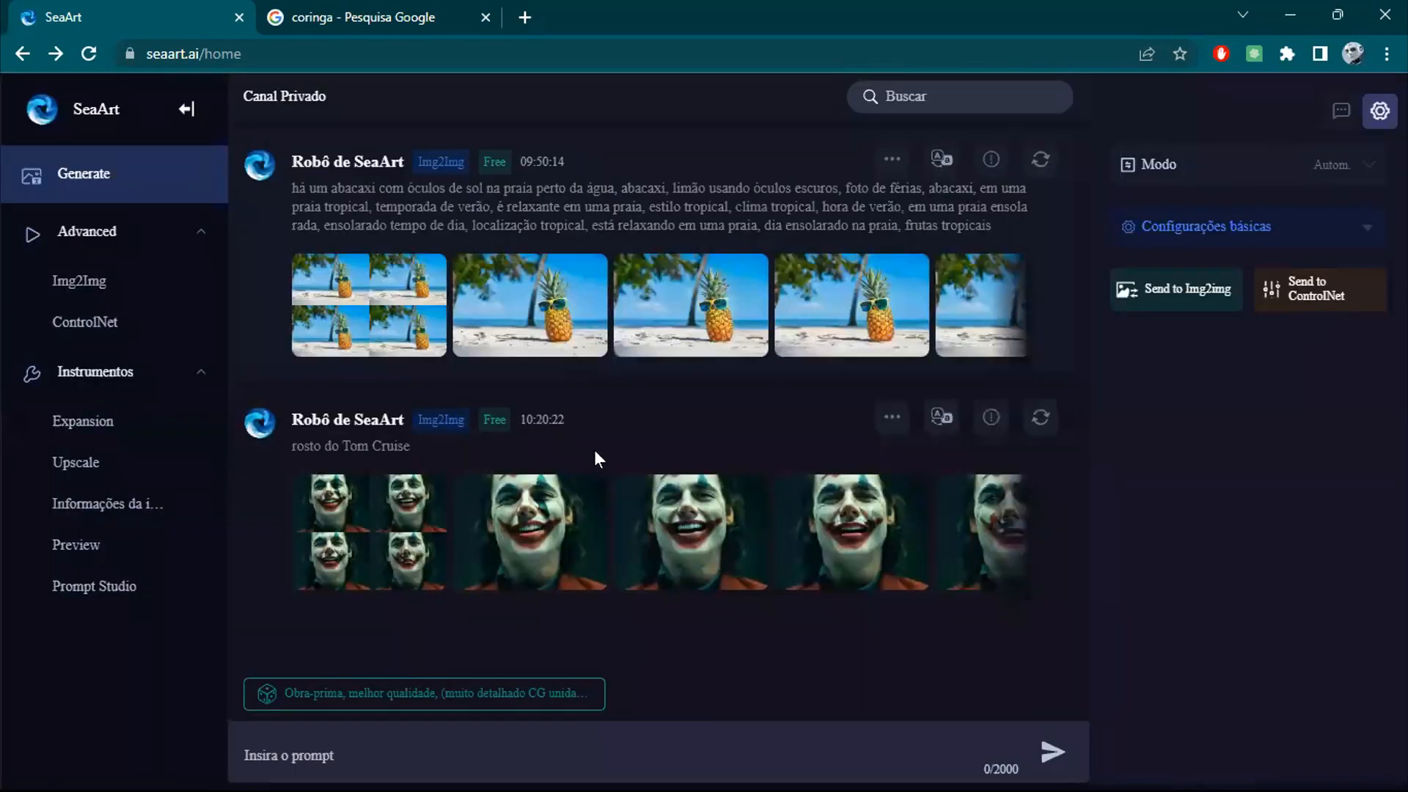